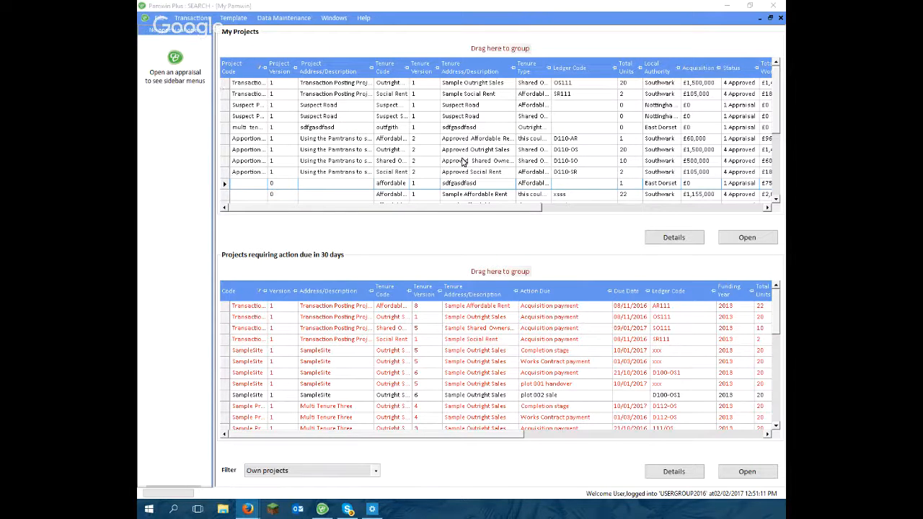
Open the Apportion Transaction Demo project from its Approved Outright Sales row and bring up the project's management functions
click(485, 152)
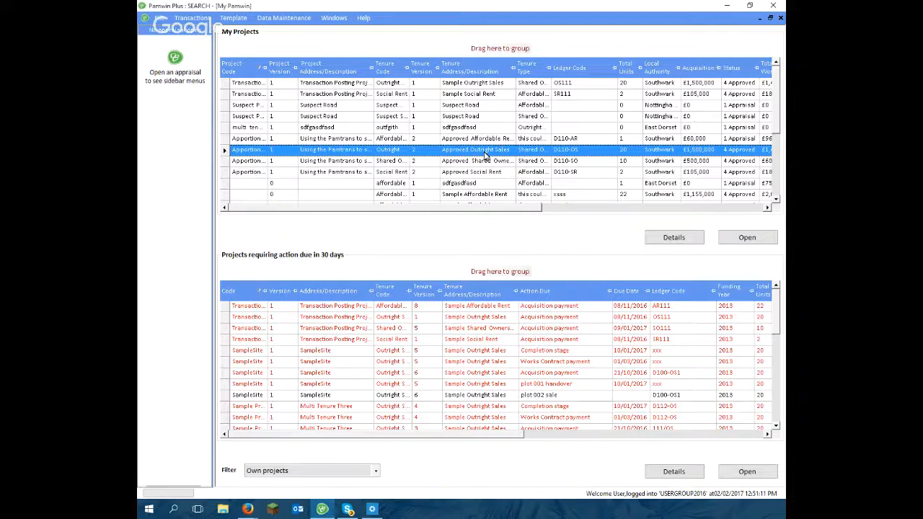
double_click(484, 151)
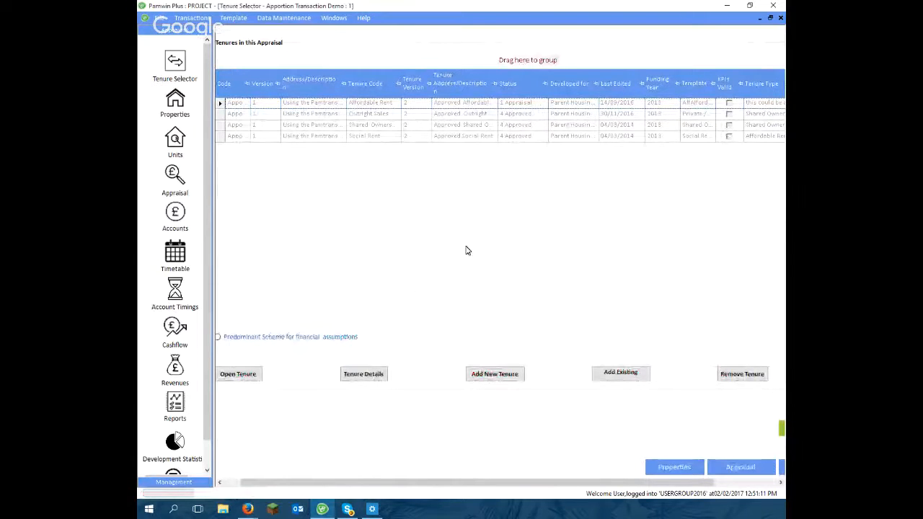
drag(384, 486, 364, 486)
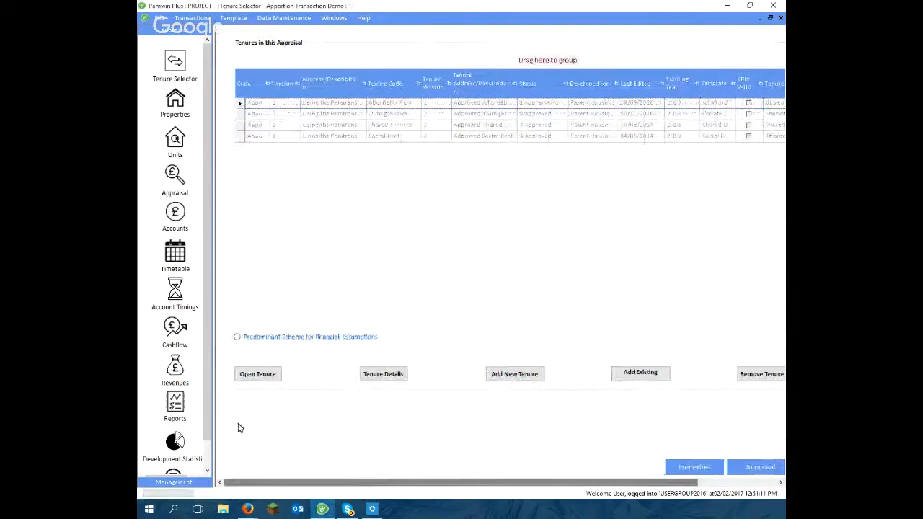
click(192, 483)
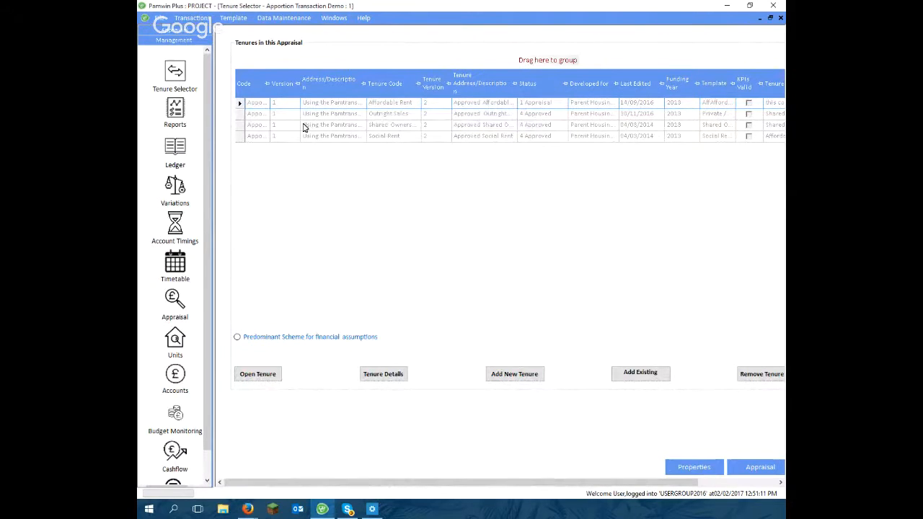
Go through the tenures listed in the appraisal one by one and look over the available tenure actions
click(243, 114)
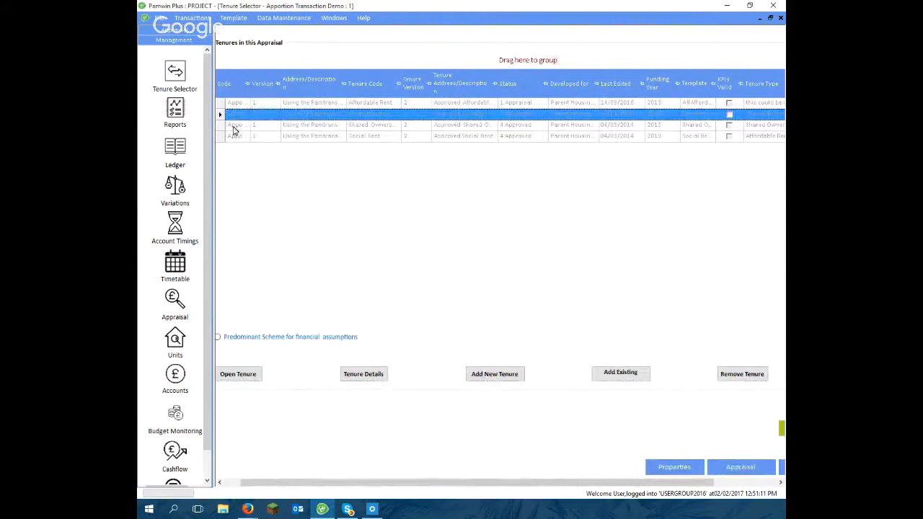
click(223, 136)
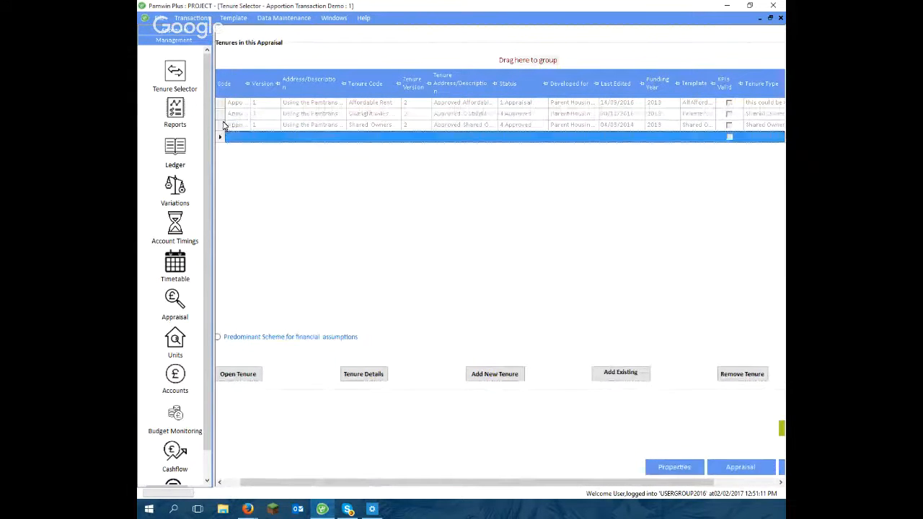
click(221, 124)
click(221, 114)
click(221, 102)
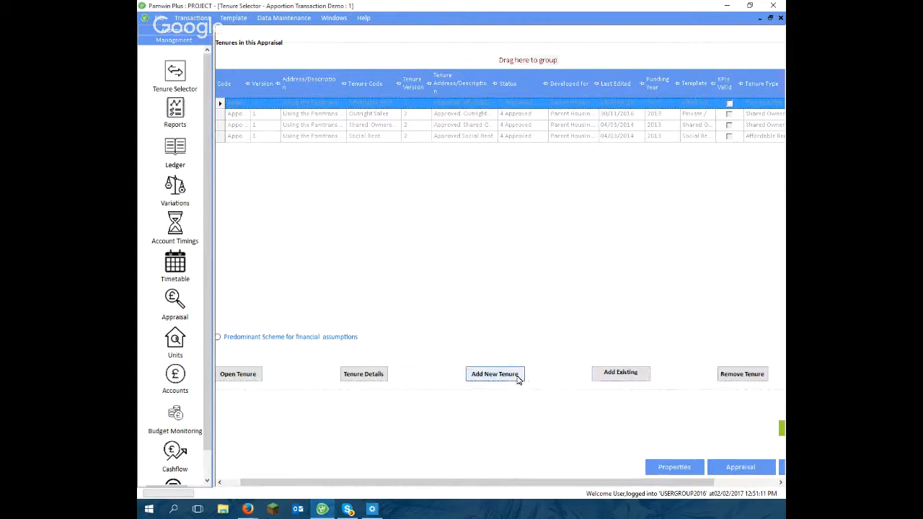
scroll(514, 380, right, 1)
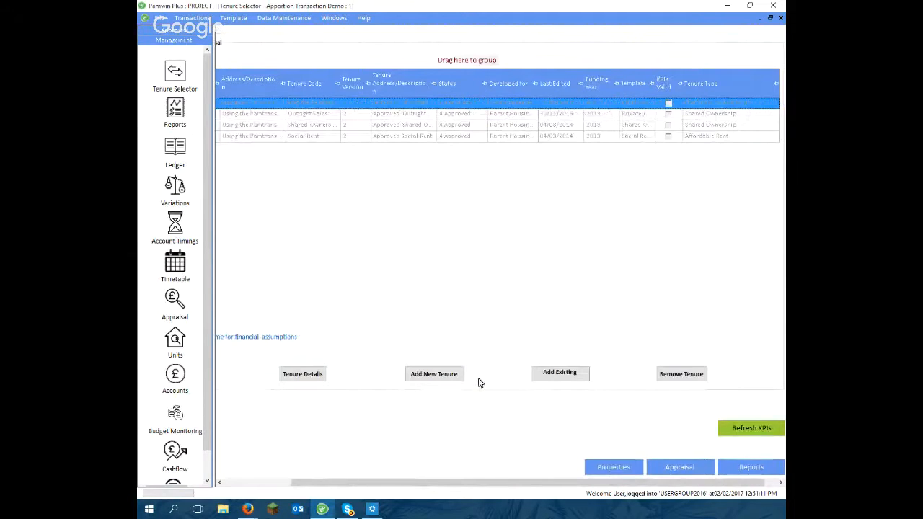
drag(398, 485, 331, 485)
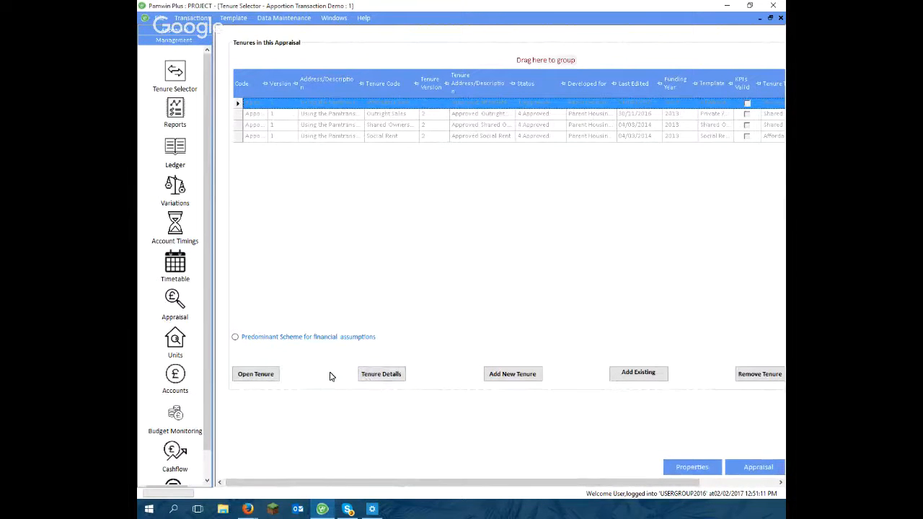
Search the existing single tenure appraisals with the 4 Approved status filter cleared
click(161, 22)
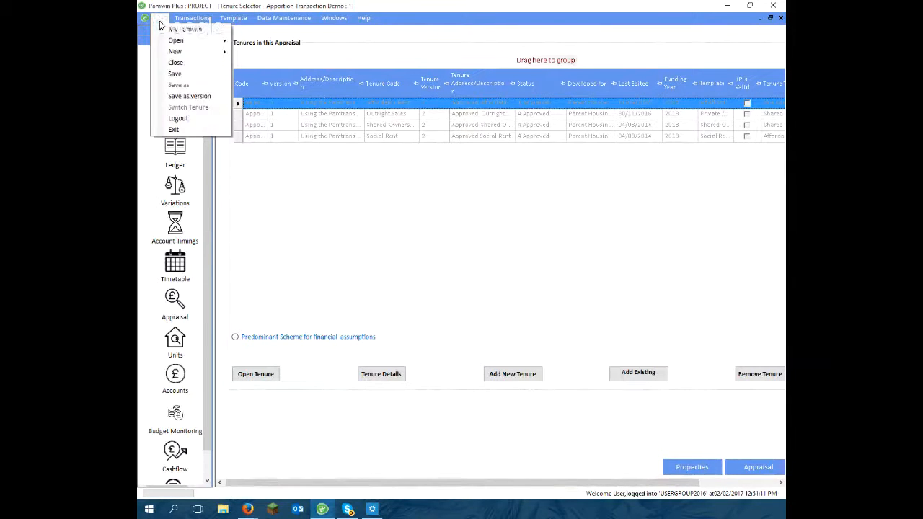
mouse_move(177, 43)
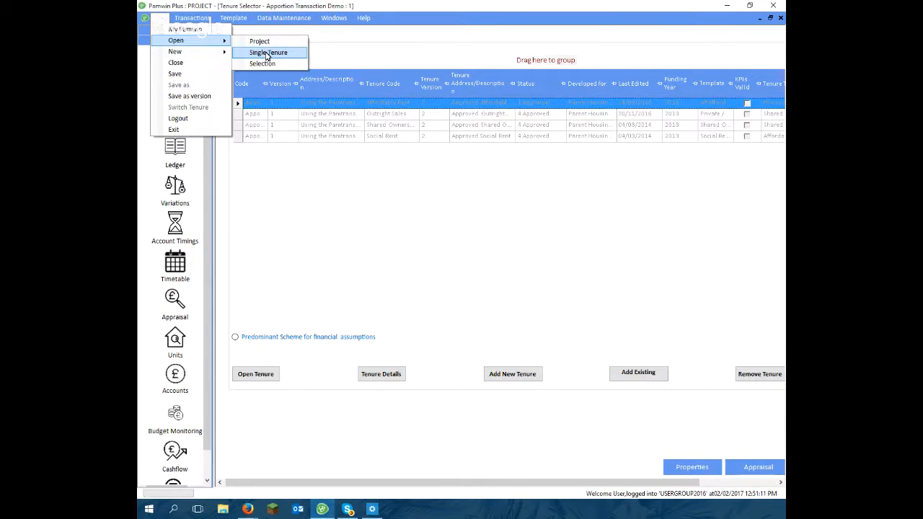
click(267, 54)
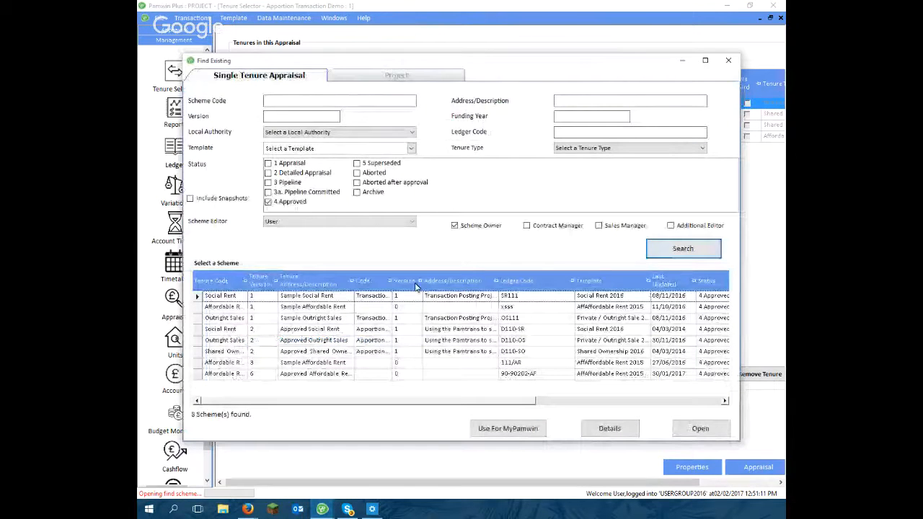
click(299, 202)
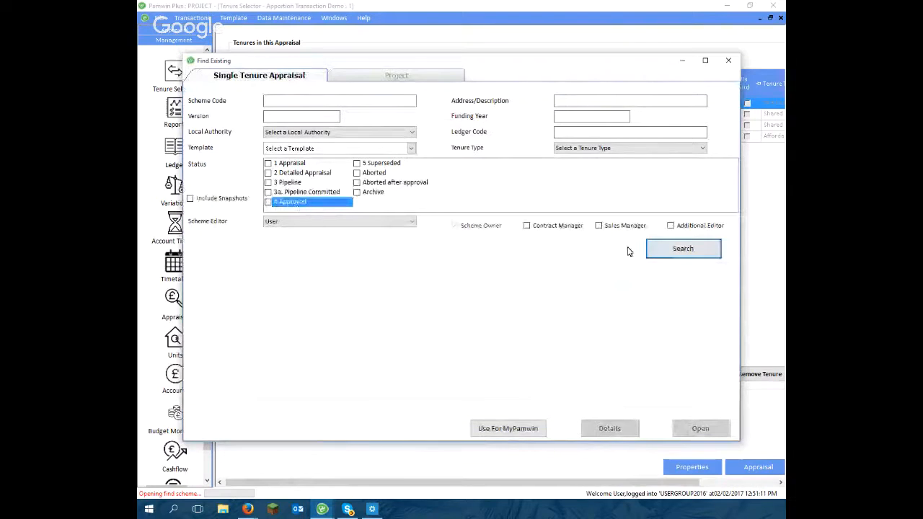
click(674, 250)
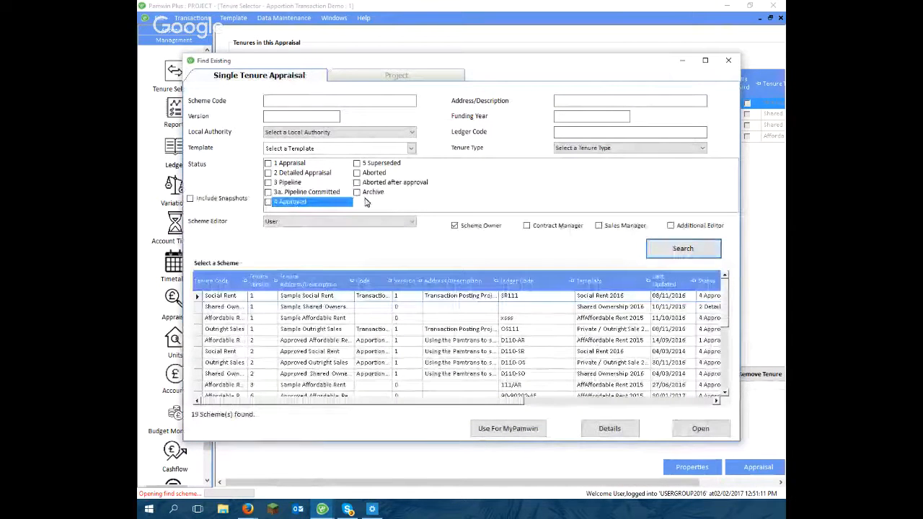
Open the Sample Shared Ownership scheme from the results and move its separate window clear of the project window
double_click(482, 312)
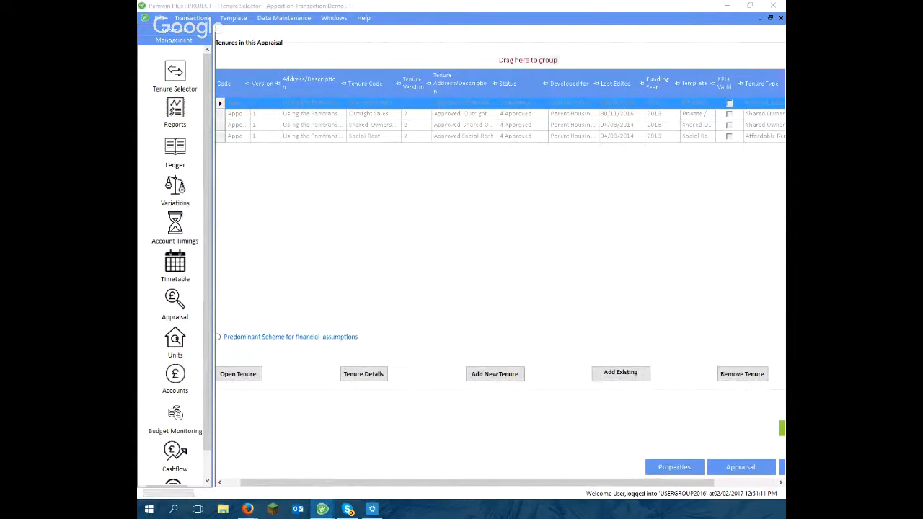
drag(922, 2, 524, 47)
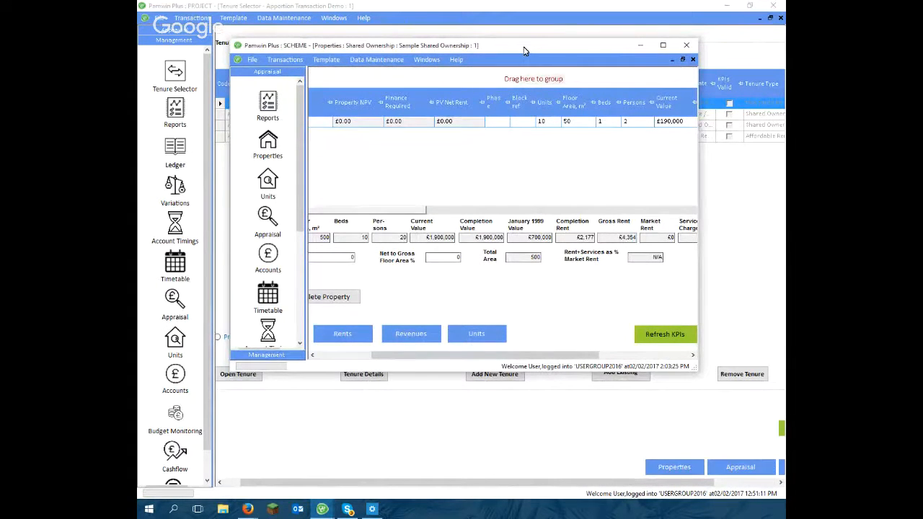
drag(525, 51, 784, 93)
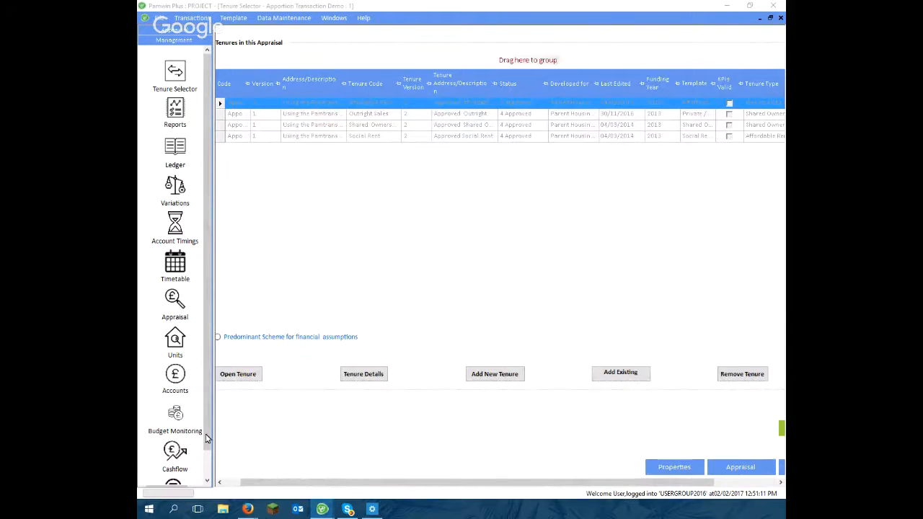
Open the project's cashflow, look across the horizontal monthly figures and change the view to Development Period Formatted
scroll(207, 440, down, 1)
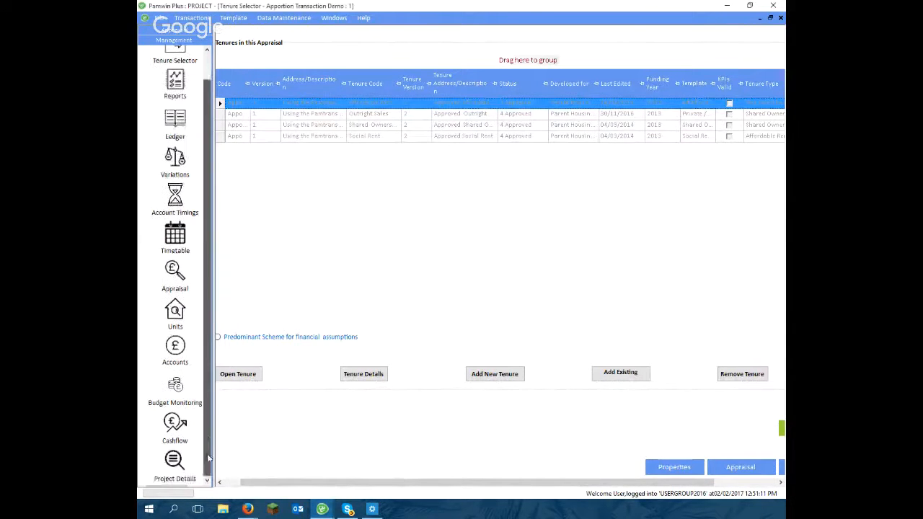
click(173, 428)
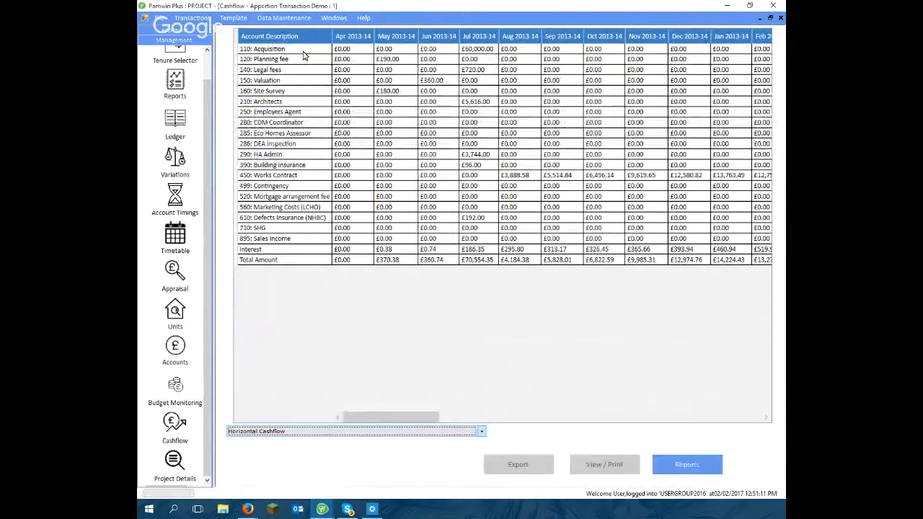
click(387, 420)
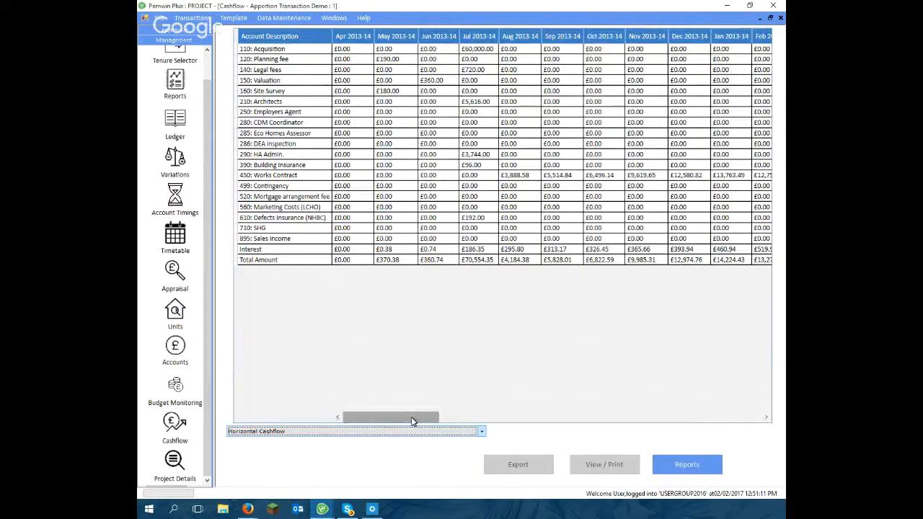
mouse_move(412, 420)
mouse_down()
mouse_move(756, 418)
mouse_move(418, 434)
mouse_up()
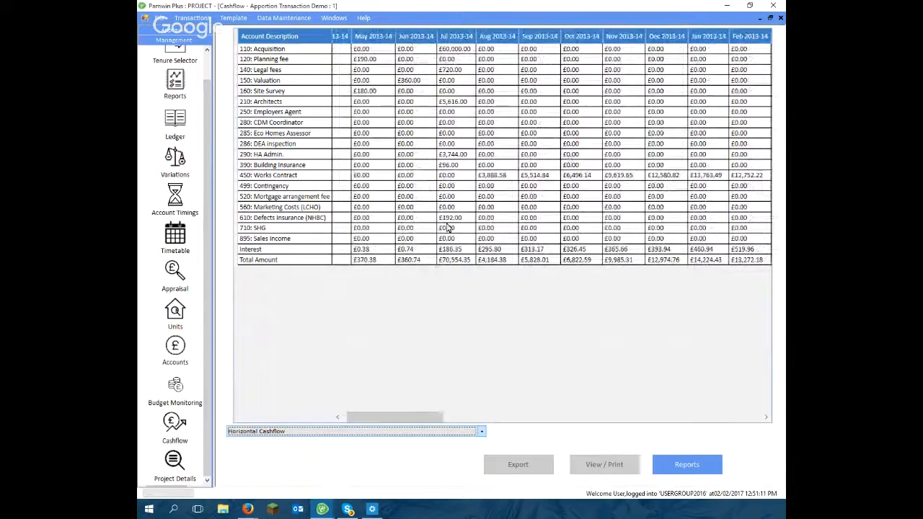
click(482, 432)
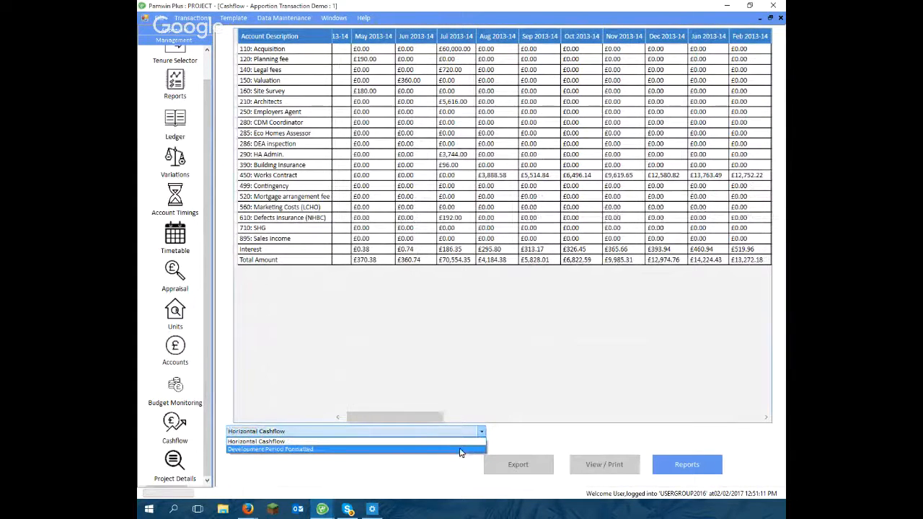
click(460, 450)
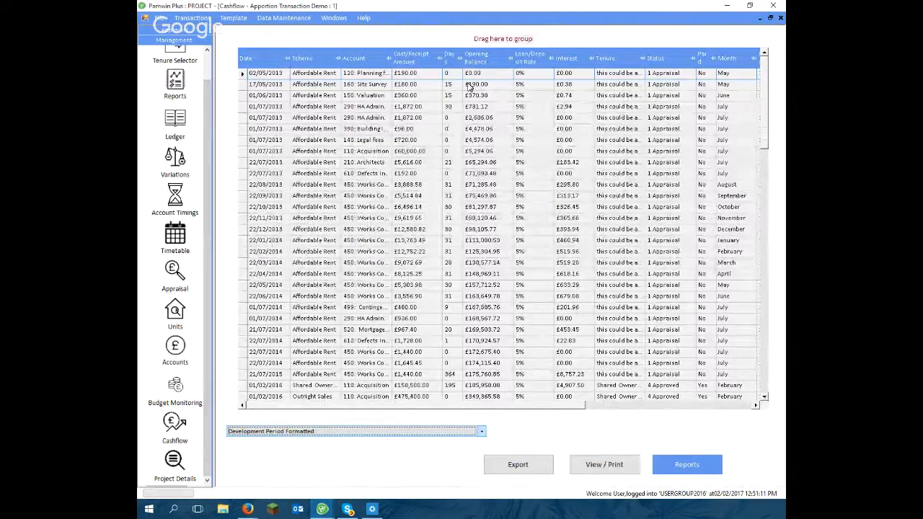
Group the cashflow rows by Tenure and then Month, and expand the October entries under Affordable Rent
drag(735, 62, 655, 38)
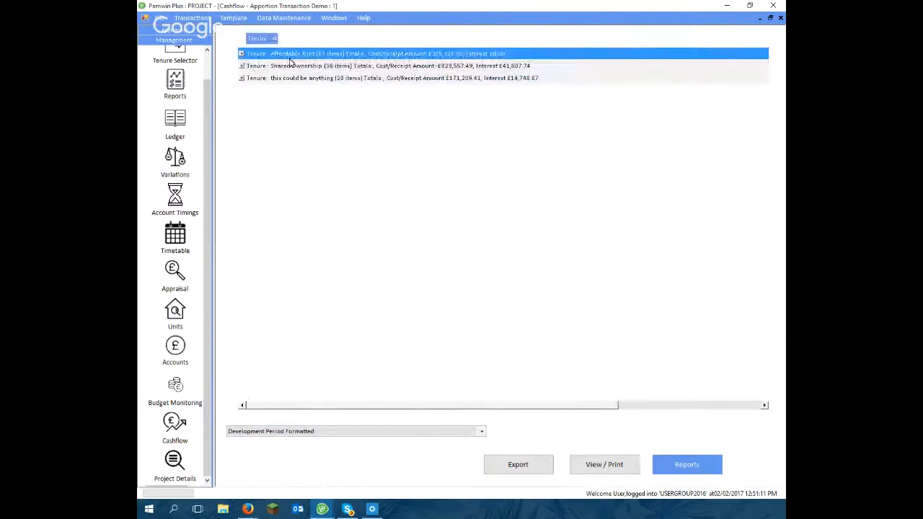
click(242, 67)
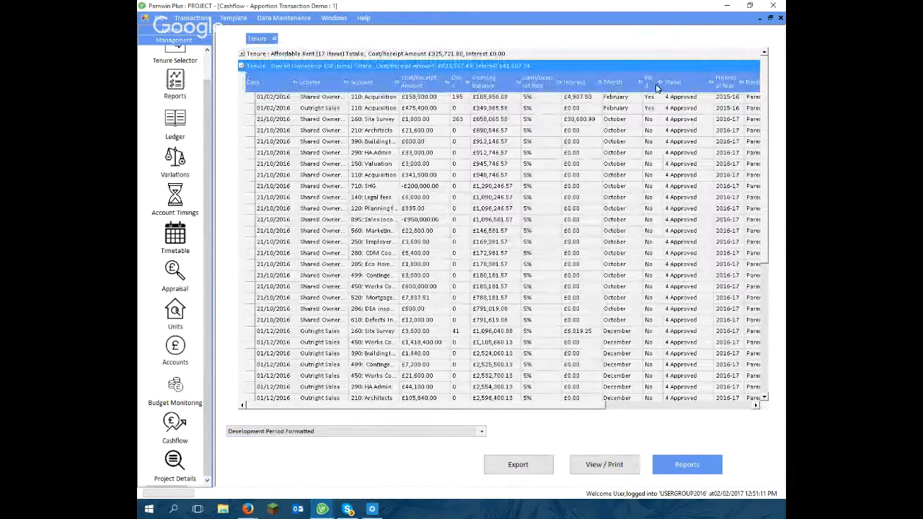
drag(613, 85, 614, 41)
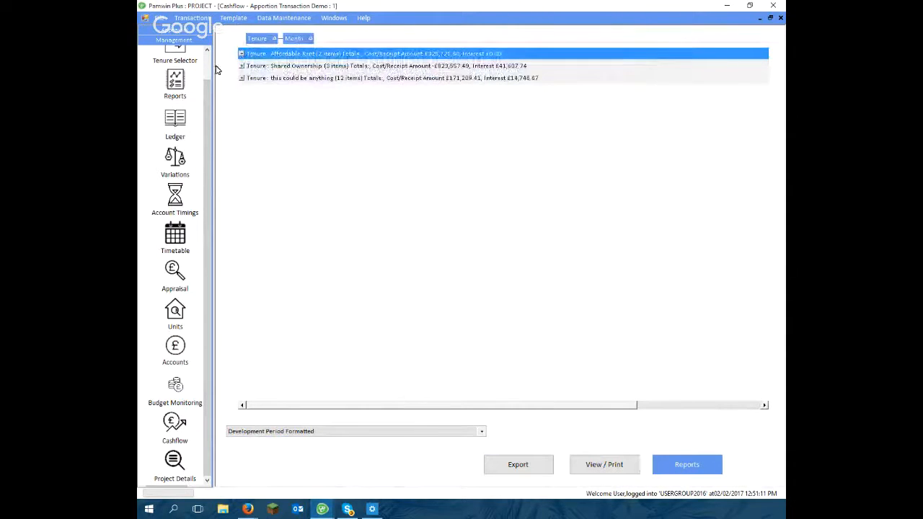
click(243, 54)
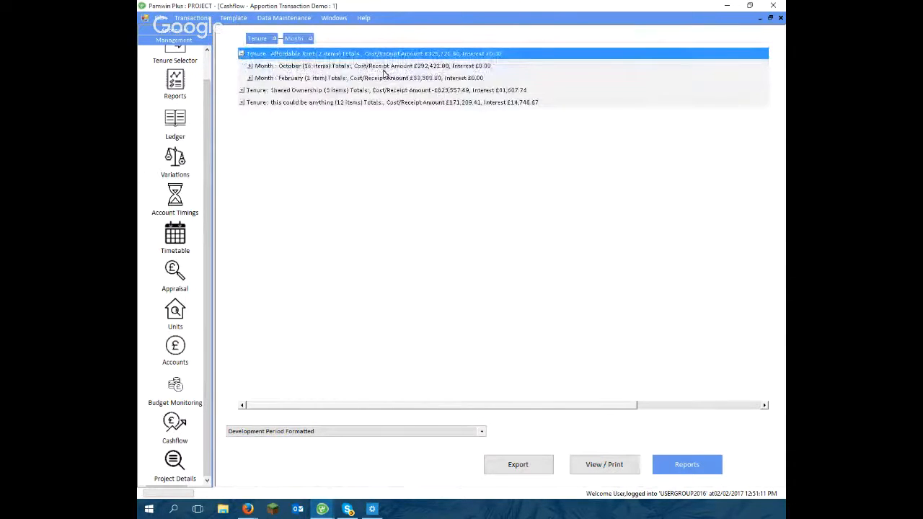
click(250, 66)
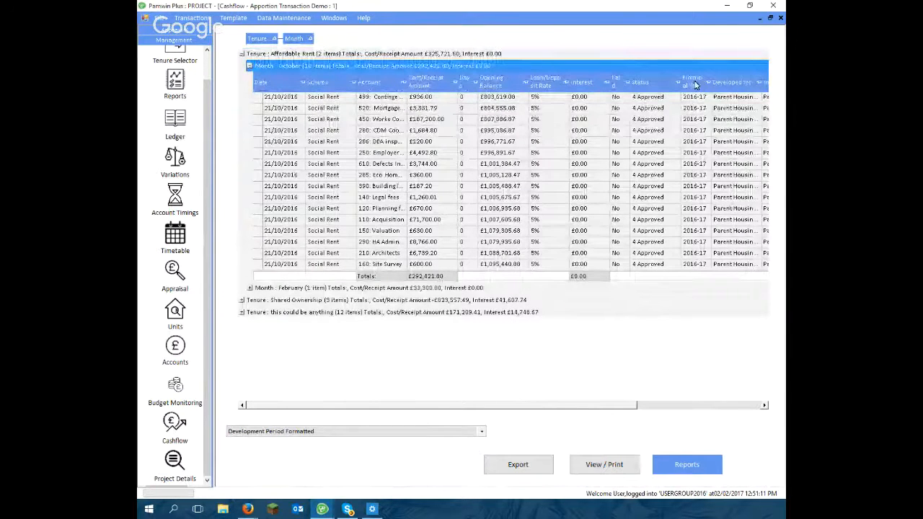
Add Financial Year to the cashflow grouping and reorder the levels to Financial Year, Month, Tenure
drag(695, 83, 639, 38)
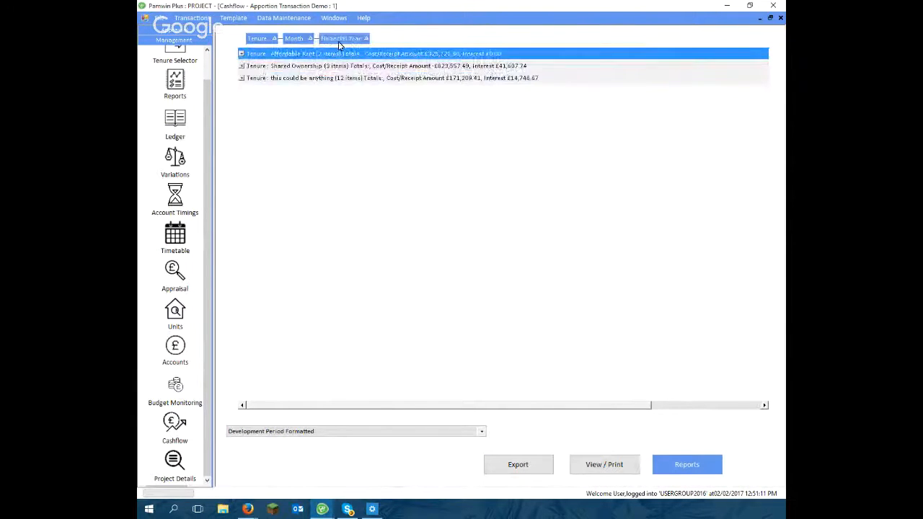
drag(339, 41, 260, 41)
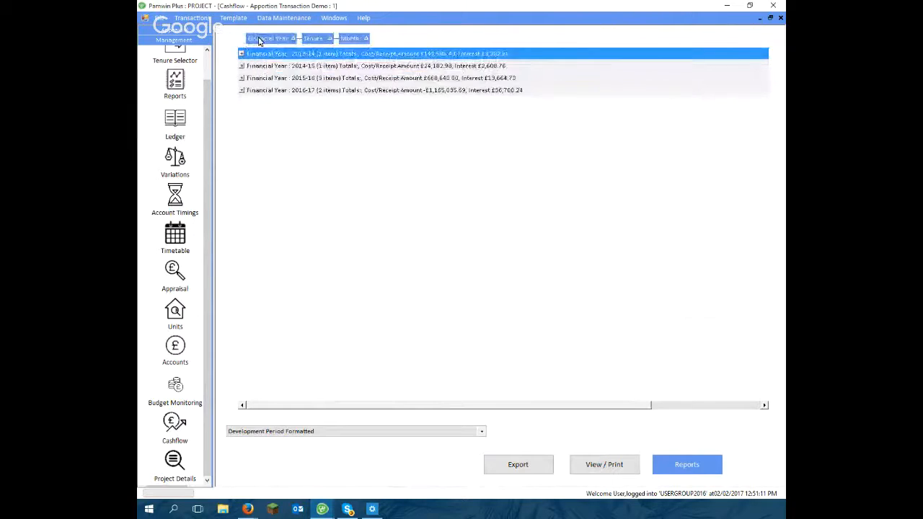
drag(353, 42, 300, 43)
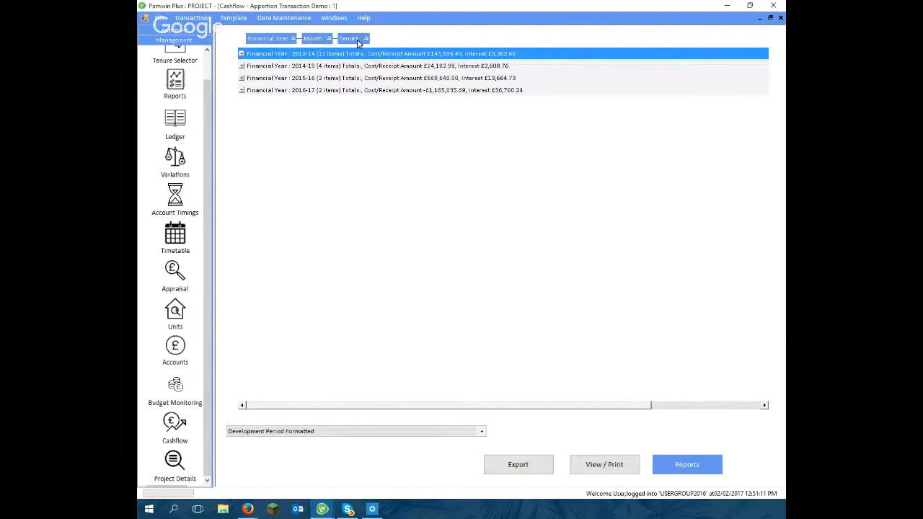
Expand financial year 2016-17 and its October group, and select the Shared Ownership tenure subtotal
click(241, 91)
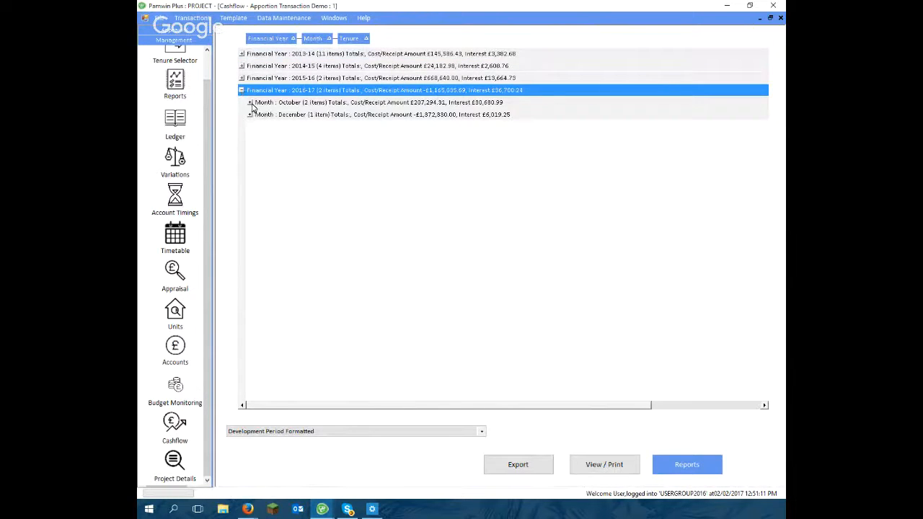
click(250, 103)
click(299, 125)
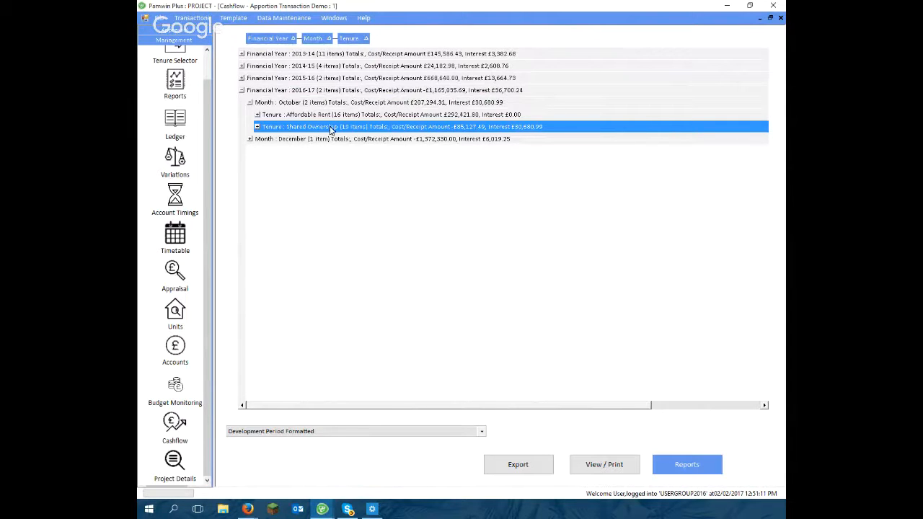
Export the grouped cashflow to Excel, look into the 2016-17 October group in the exported sheet, and close the workbook
click(538, 468)
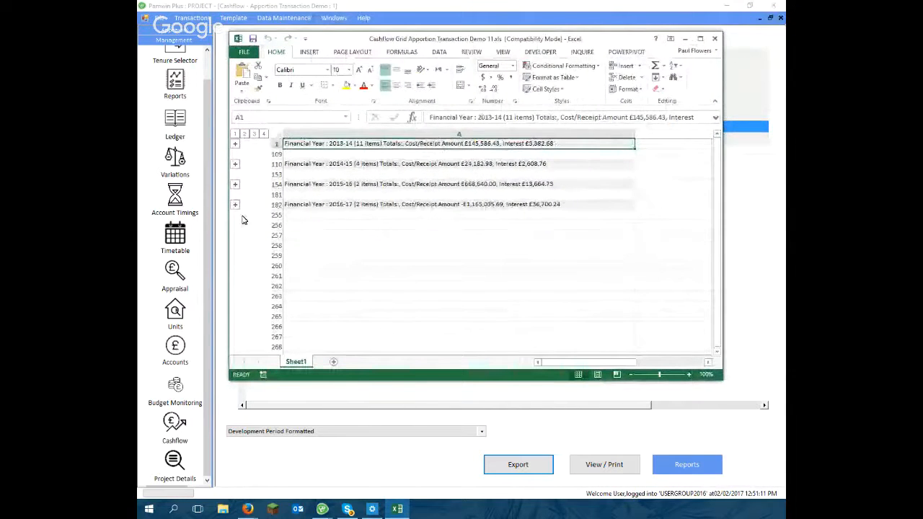
click(235, 204)
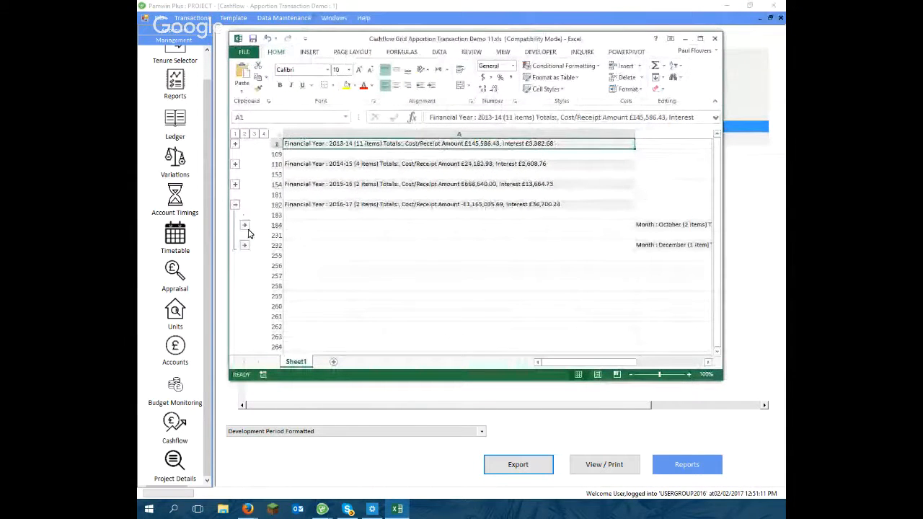
click(245, 224)
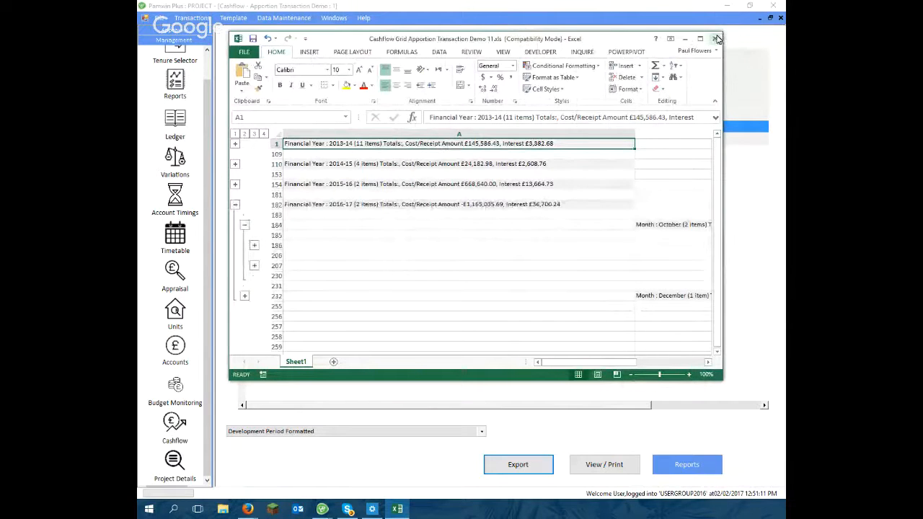
click(716, 39)
click(467, 265)
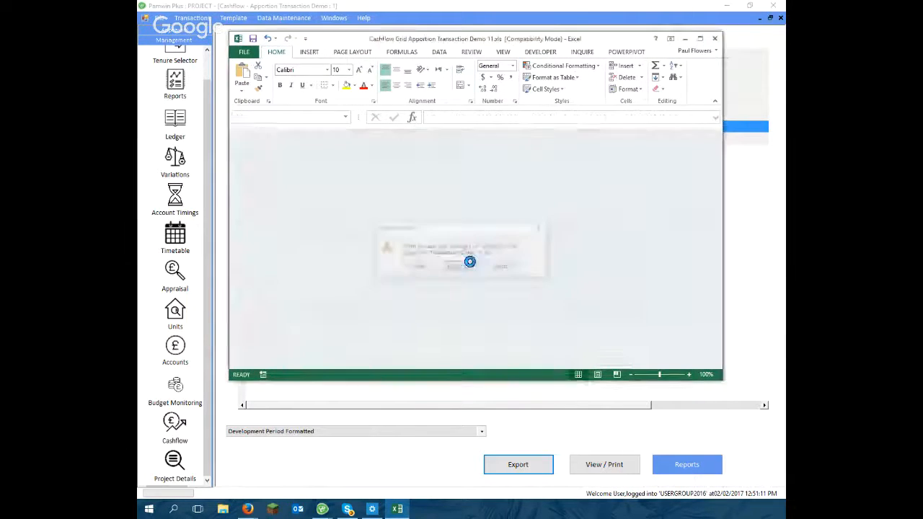
Change the cashflow view to Horizontal Cashflow and restore its window from full size
click(481, 432)
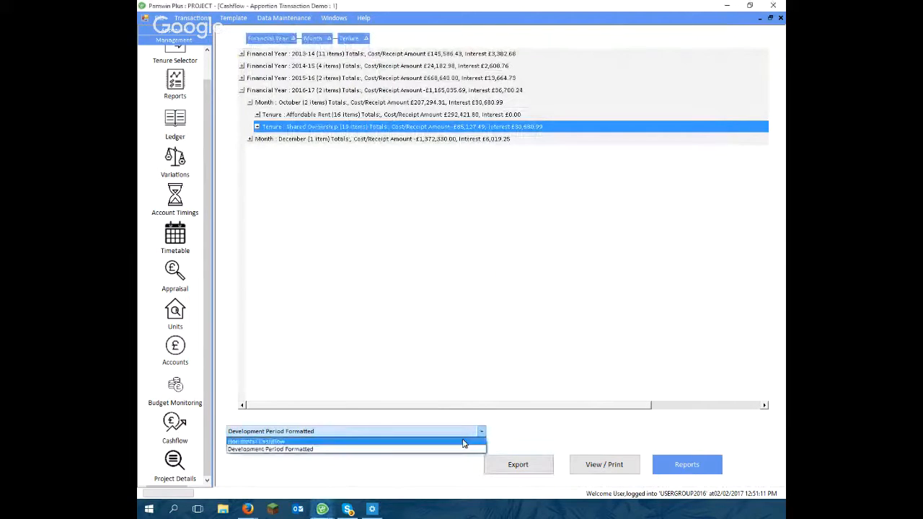
click(463, 442)
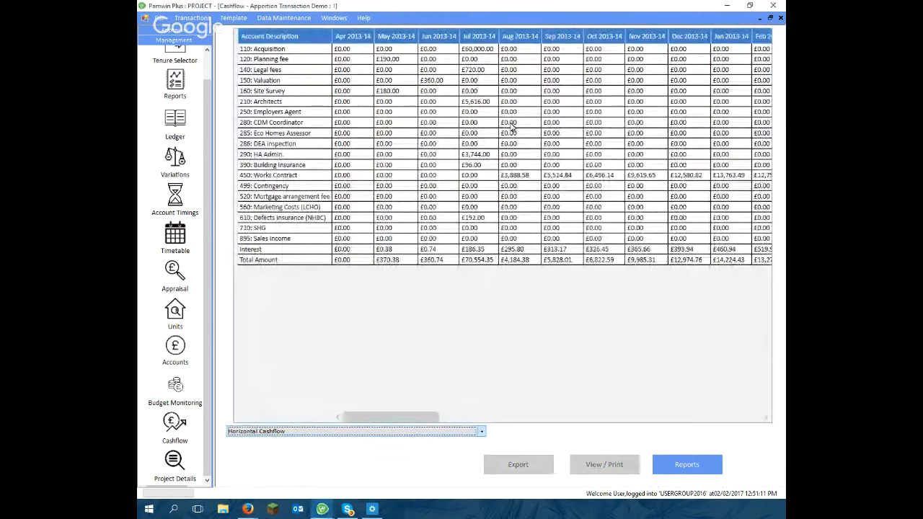
click(770, 20)
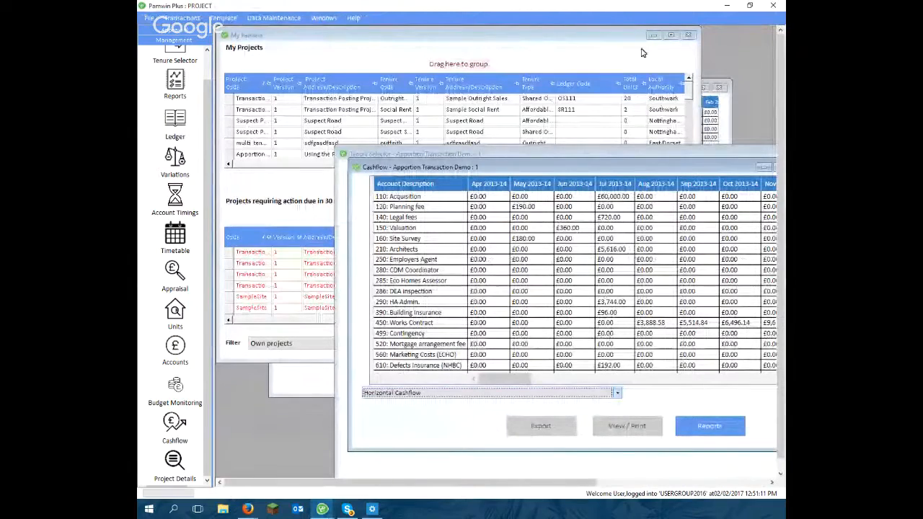
Close My Projects, Tenure Selector and the other surplus window, keeping only the Cashflow and Account Timings Console windows open
click(687, 34)
click(718, 90)
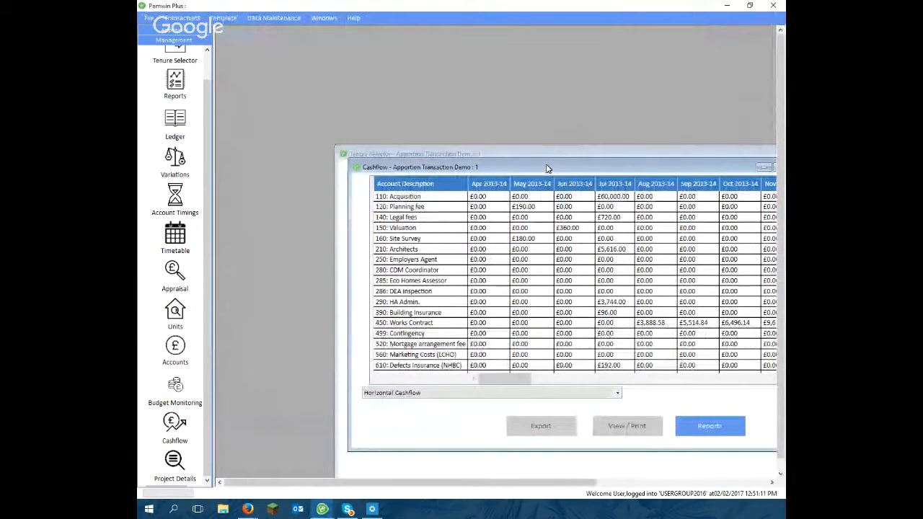
drag(545, 167, 483, 151)
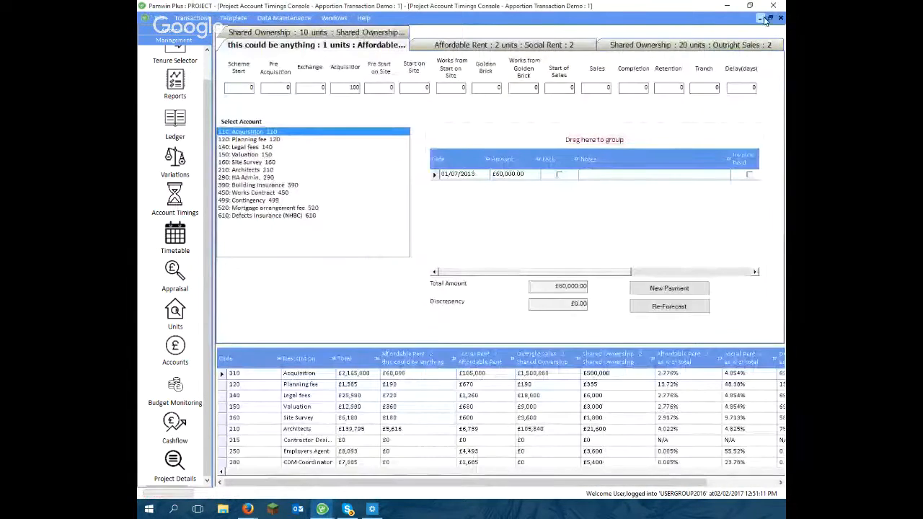
drag(687, 39, 640, 232)
drag(760, 153, 660, 156)
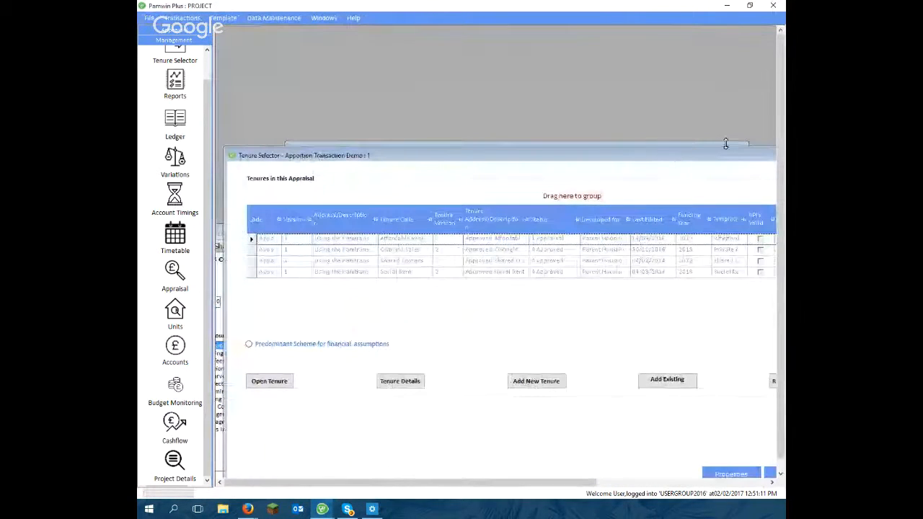
drag(722, 154, 527, 140)
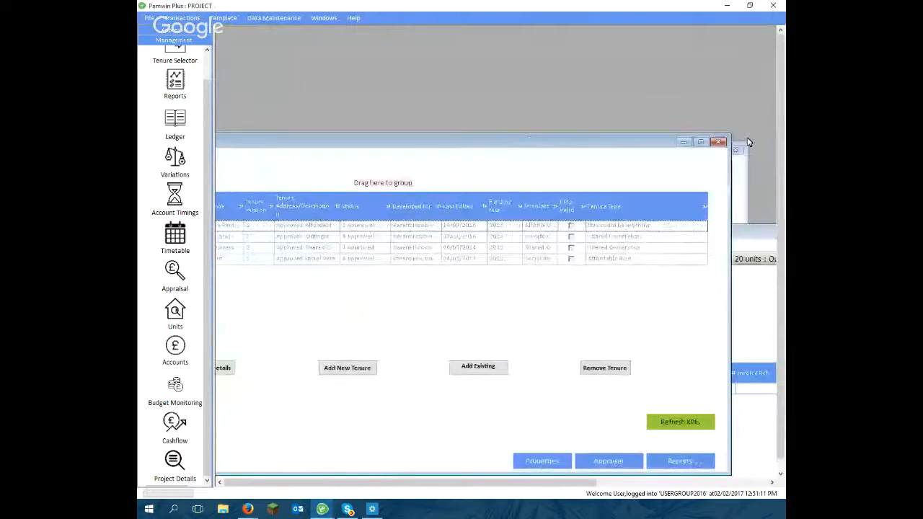
click(716, 143)
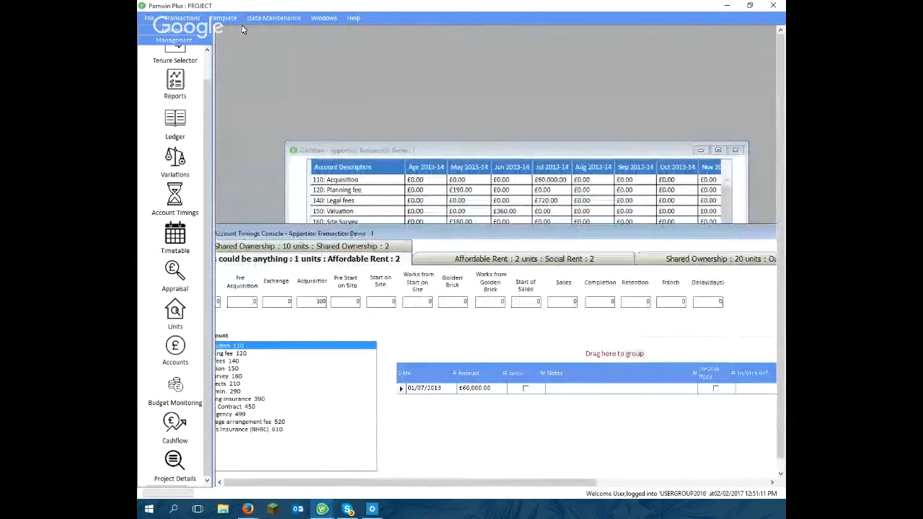
Tile the Account Timings Console and Cashflow windows horizontally and bring the console's tenure tabs into view
click(323, 18)
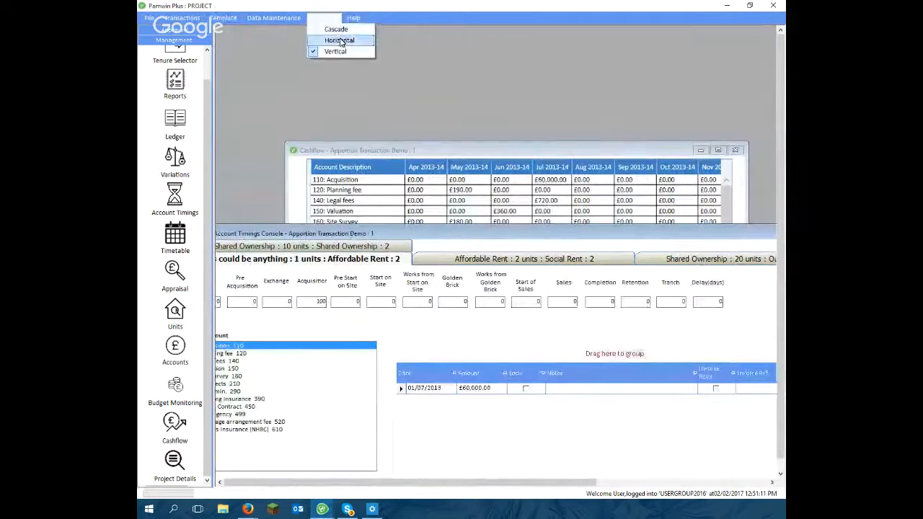
click(340, 40)
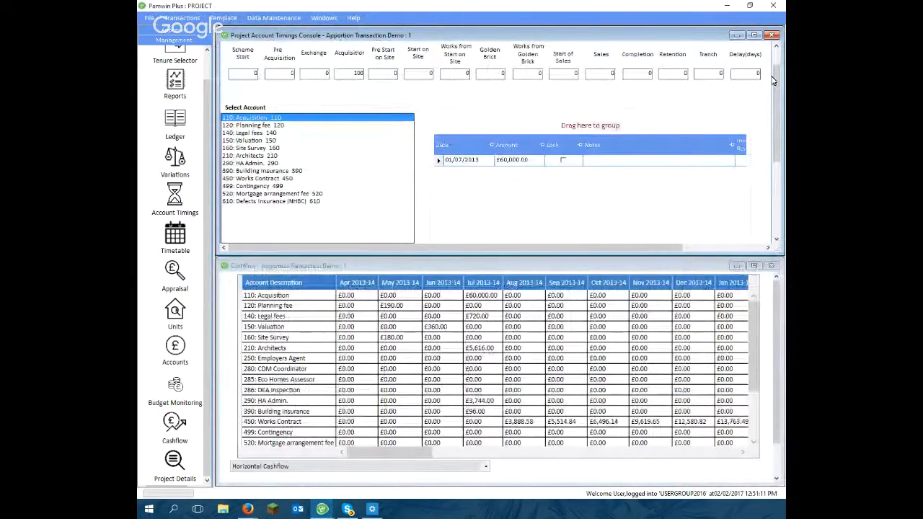
drag(778, 84, 775, 66)
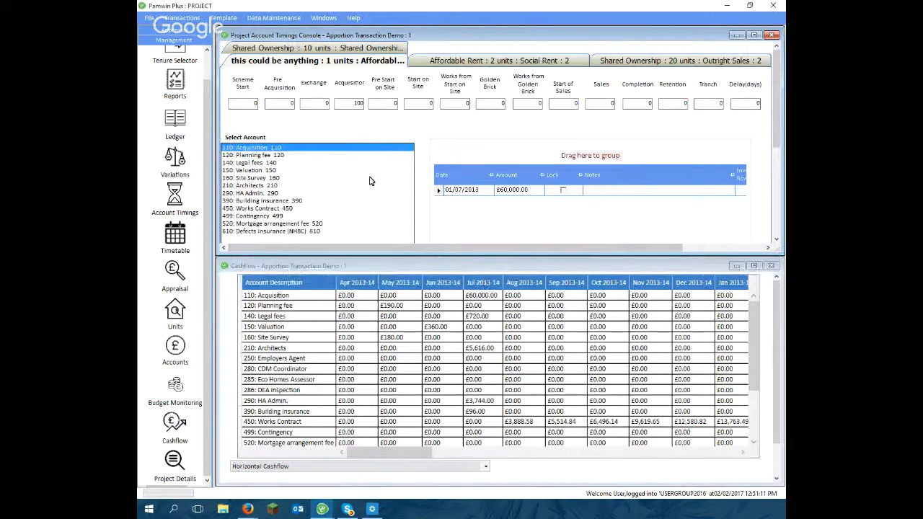
Open the project's Budget Monitoring and examine the account totals and the graph comparing current, baseline and original cumulative costs
click(175, 387)
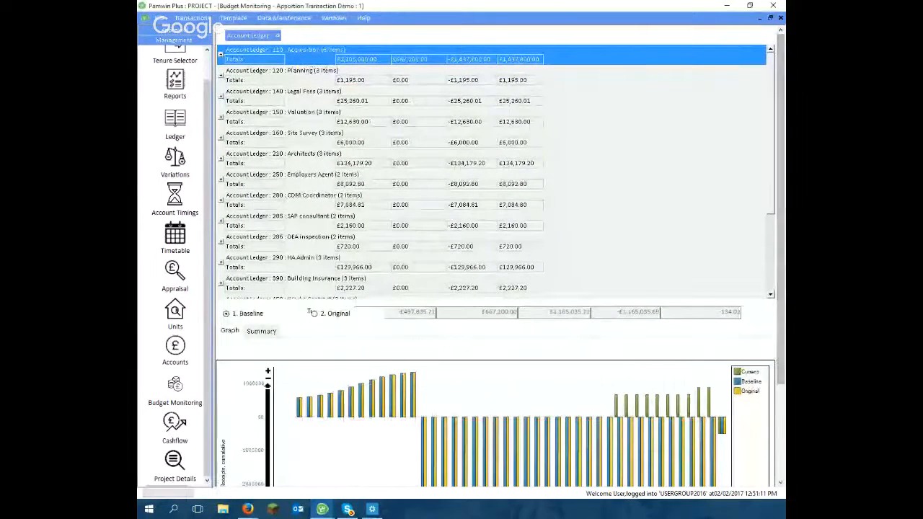
drag(781, 242, 783, 298)
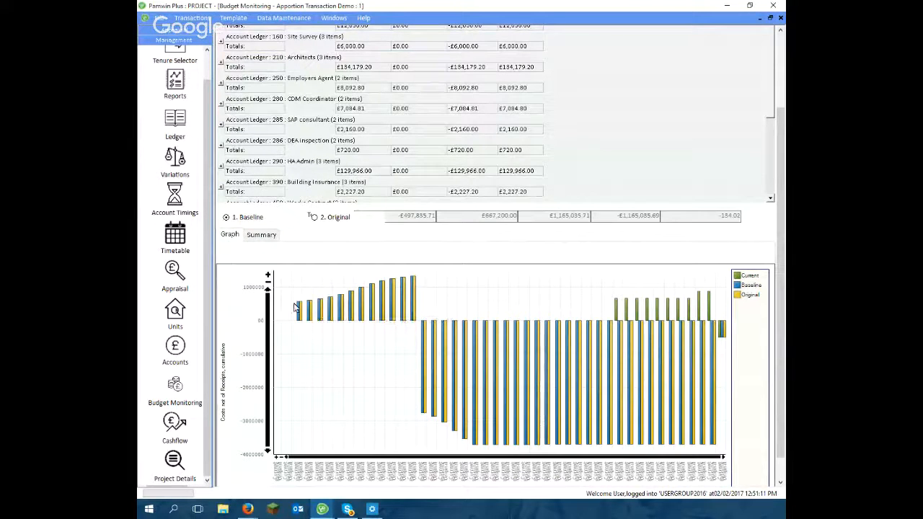
mouse_move(299, 310)
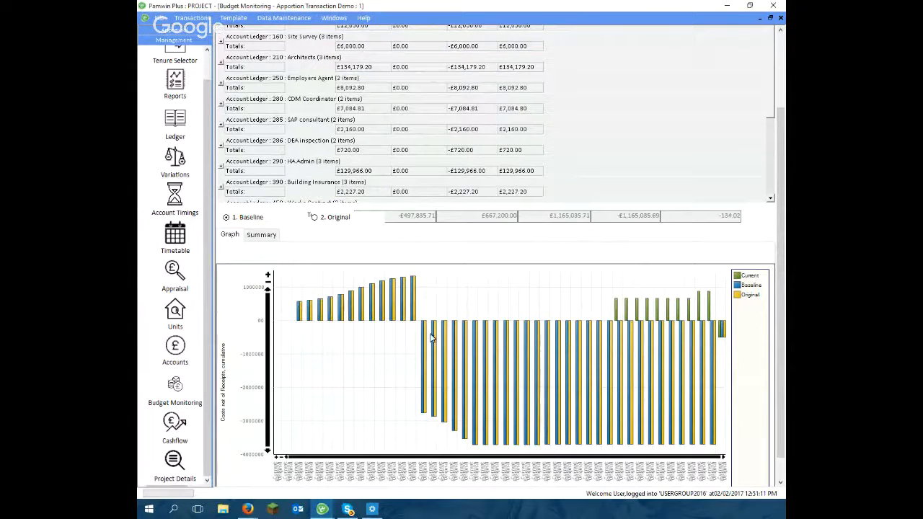
mouse_move(425, 342)
mouse_move(628, 303)
scroll(612, 314, up, 3)
scroll(617, 321, down, 4)
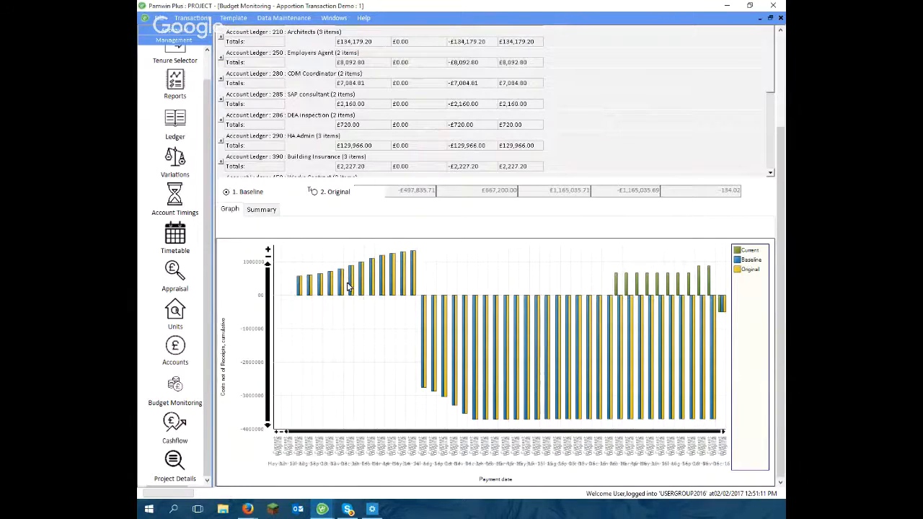
Set a new baseline from the current account timings of the two-unit Affordable Rent (Social Rent) tenure
click(174, 192)
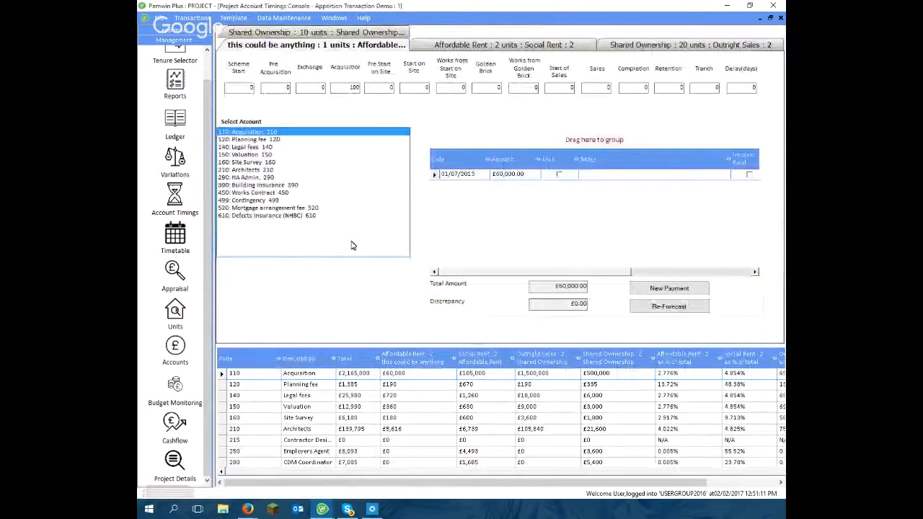
click(461, 44)
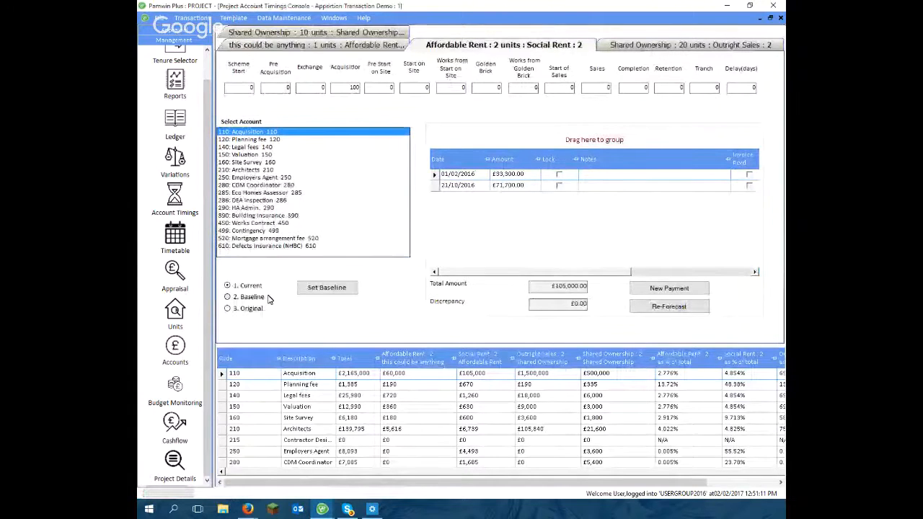
click(324, 288)
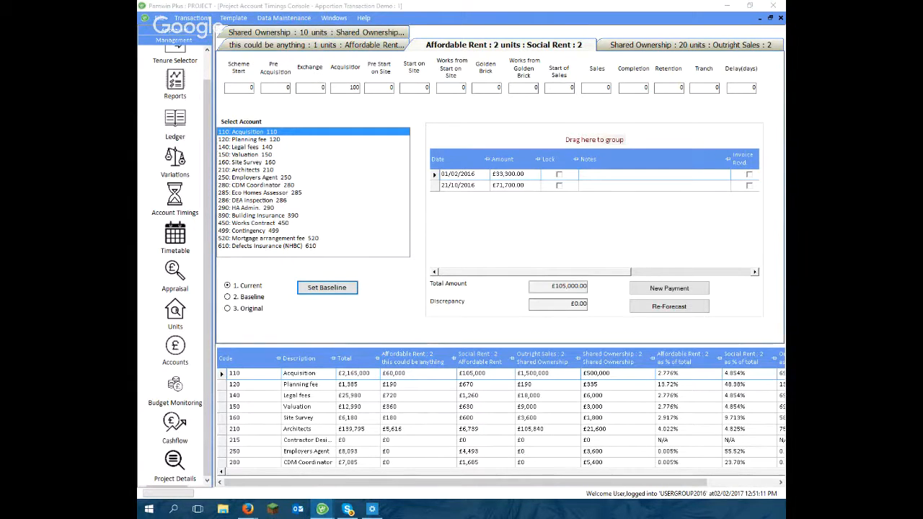
click(292, 135)
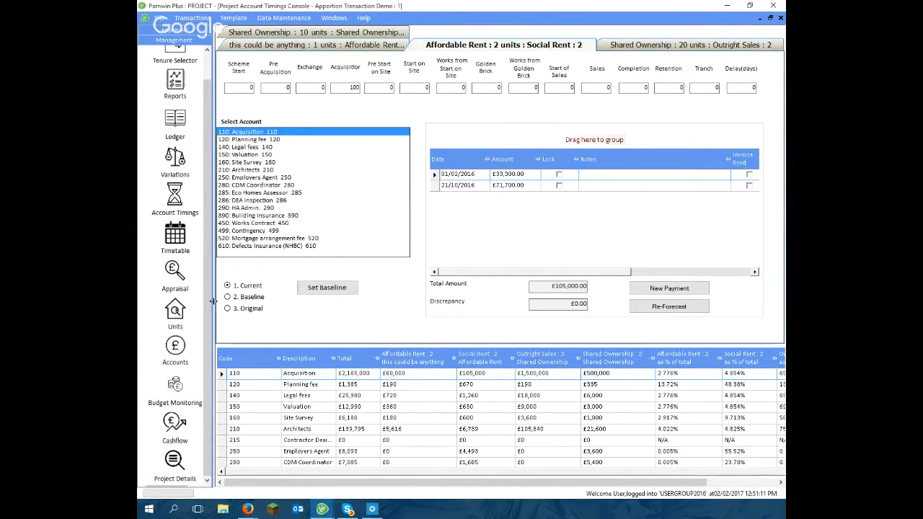
Check the Budget Monitoring graph against the new baseline, and return to the maximised Account Timings Console at account 110 Acquisition
click(176, 390)
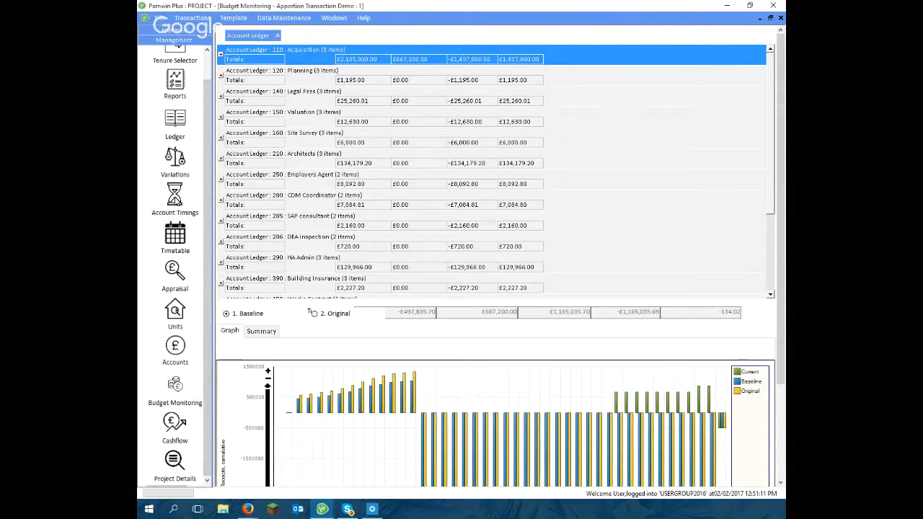
click(175, 201)
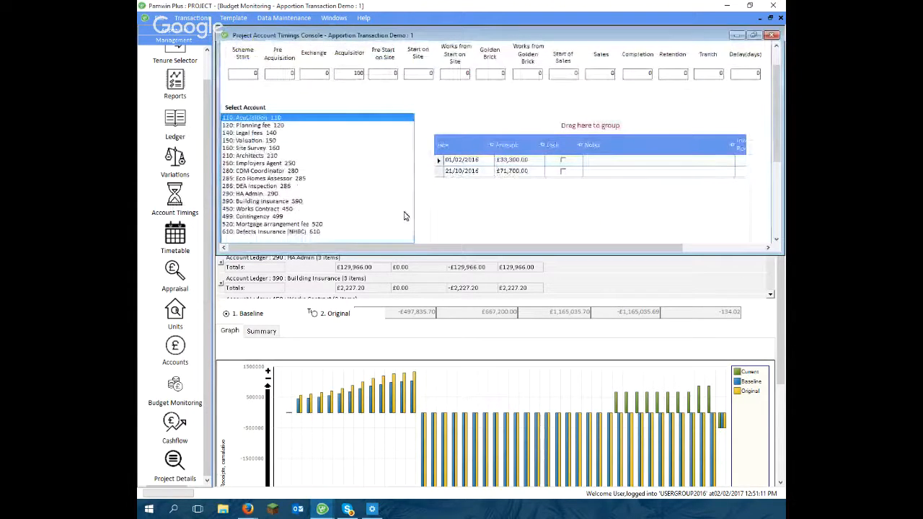
click(752, 35)
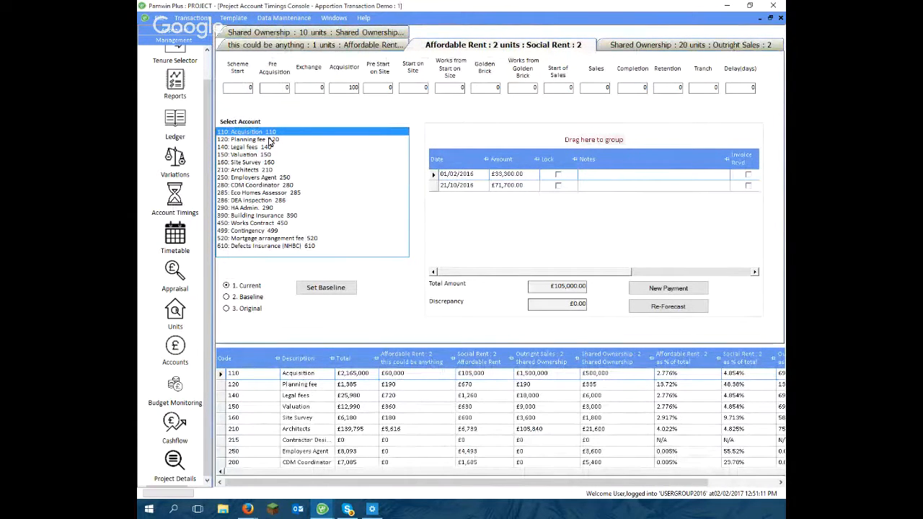
key(Tab)
key(Tab)
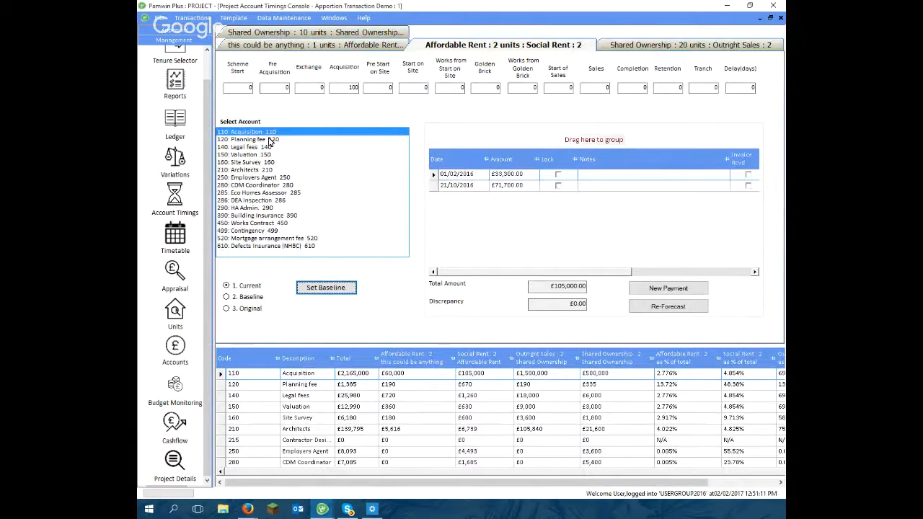
click(278, 133)
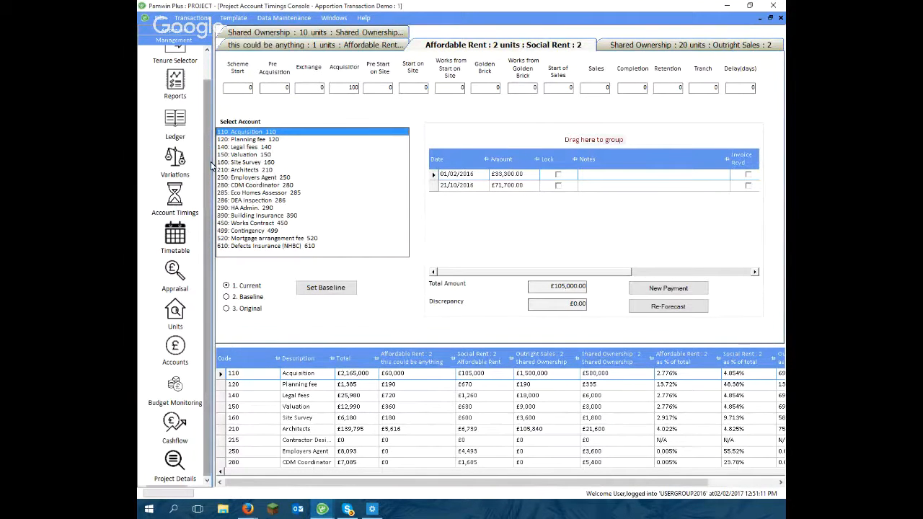
Open the project's consolidated appraisal and its Project Timings, positioning the dialog so the account rows can be edited
drag(208, 165, 195, 31)
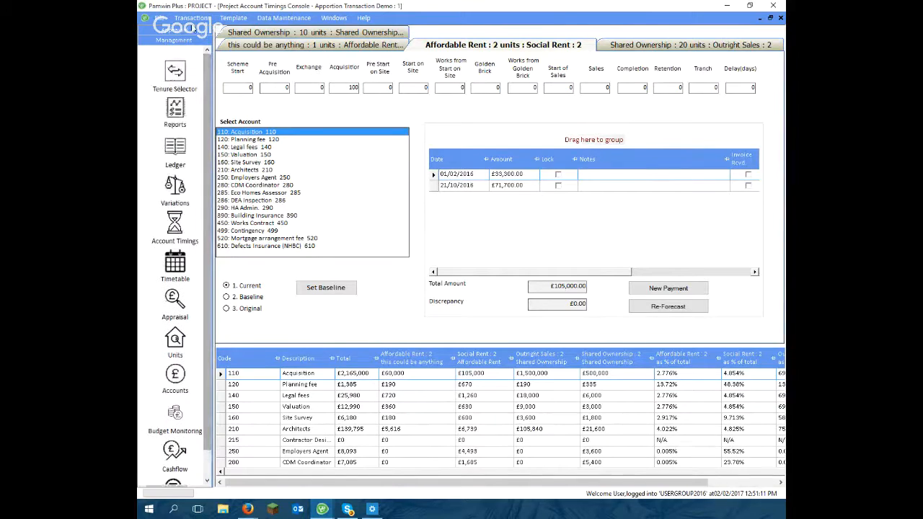
click(193, 31)
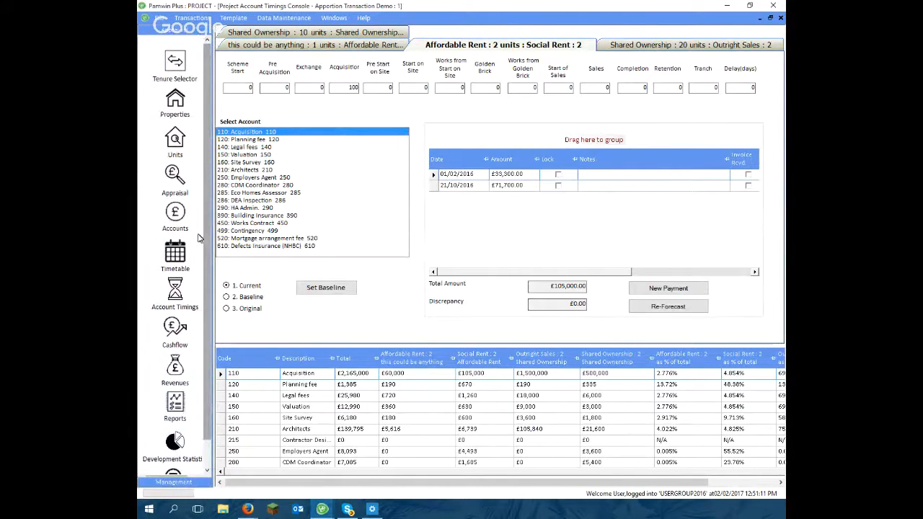
click(173, 176)
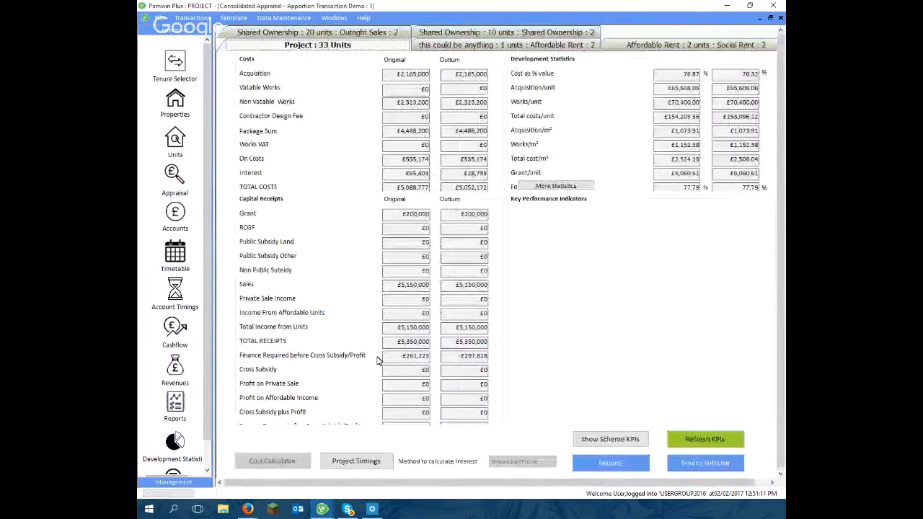
click(380, 458)
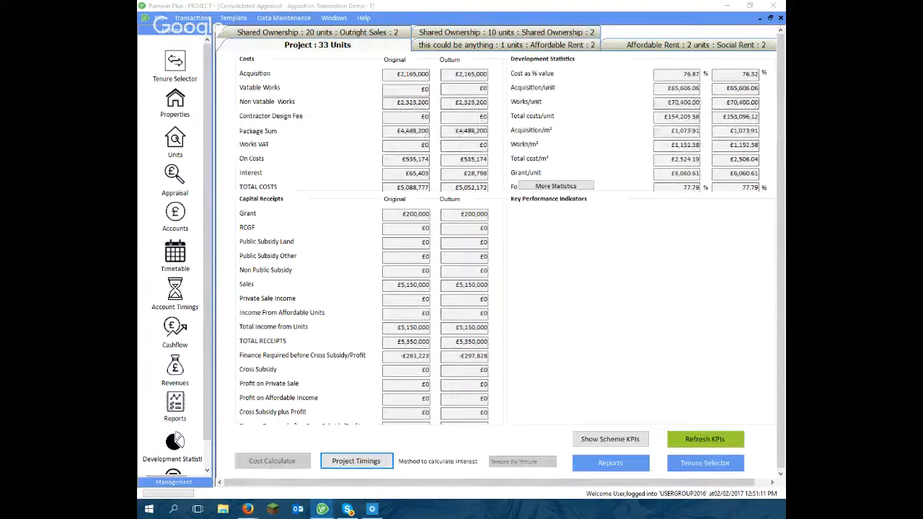
drag(348, 80, 295, 98)
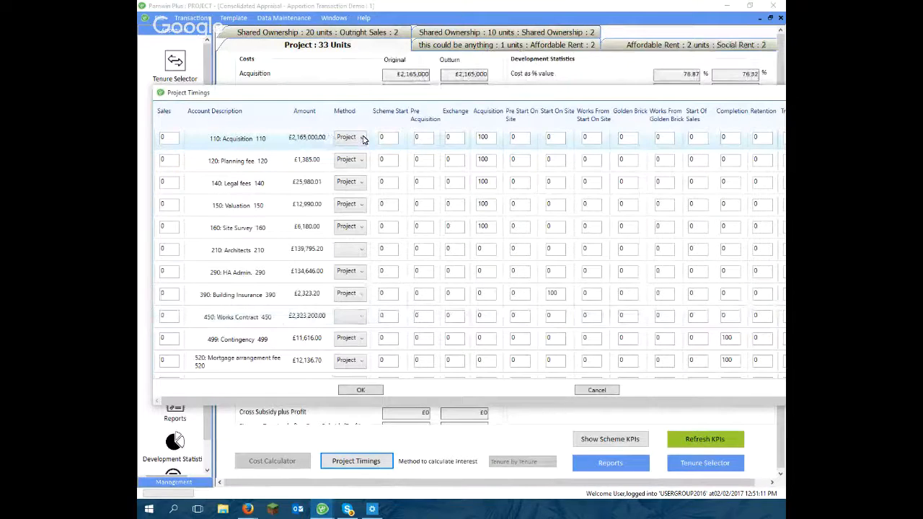
Set the Acquisition stage percentage of account 110 Acquisition to 10 in the project timings
click(483, 137)
drag(490, 138, 462, 140)
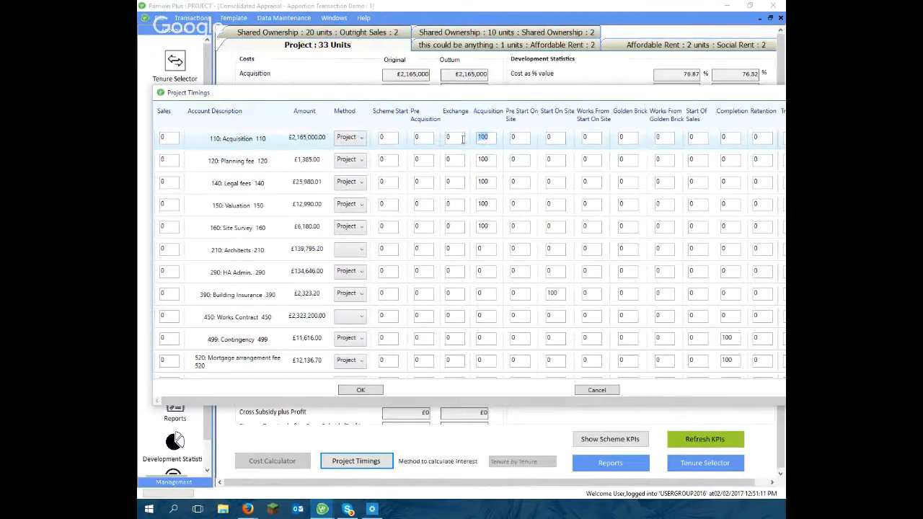
text(10)
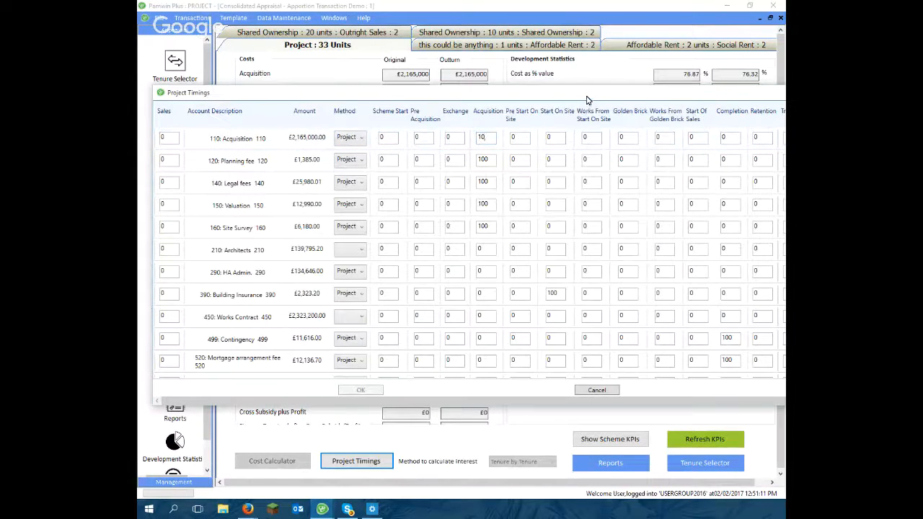
Split account 110 Acquisition in the project timings into 10 percent at Exchange and 90 percent at Acquisition
drag(586, 100, 564, 103)
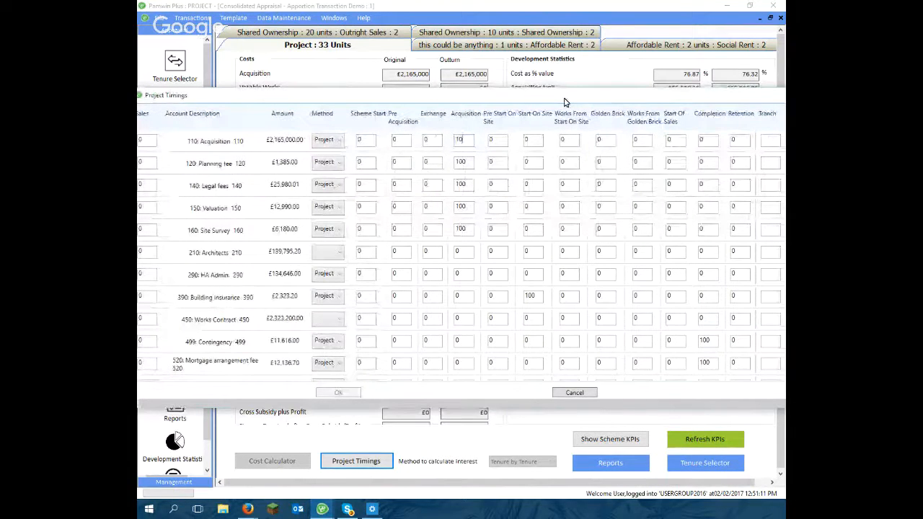
drag(564, 103, 461, 100)
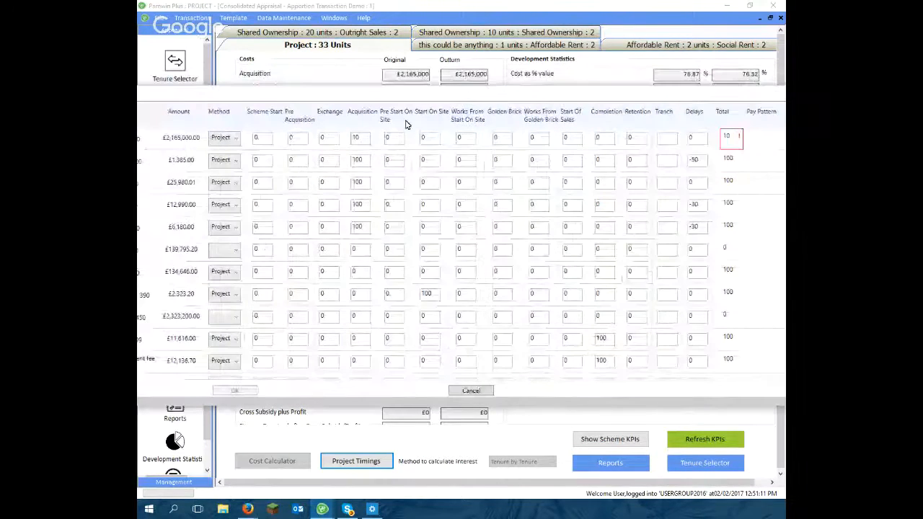
click(332, 138)
key(BackSpace)
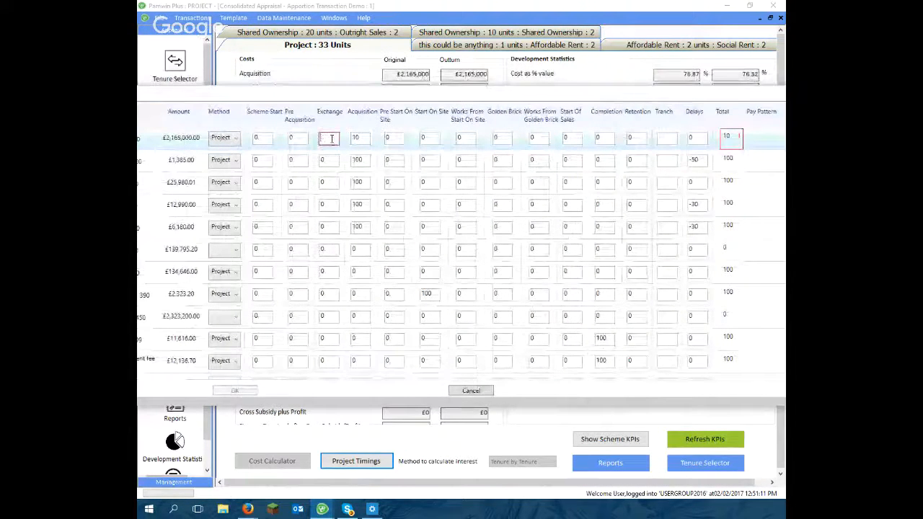
text(10)
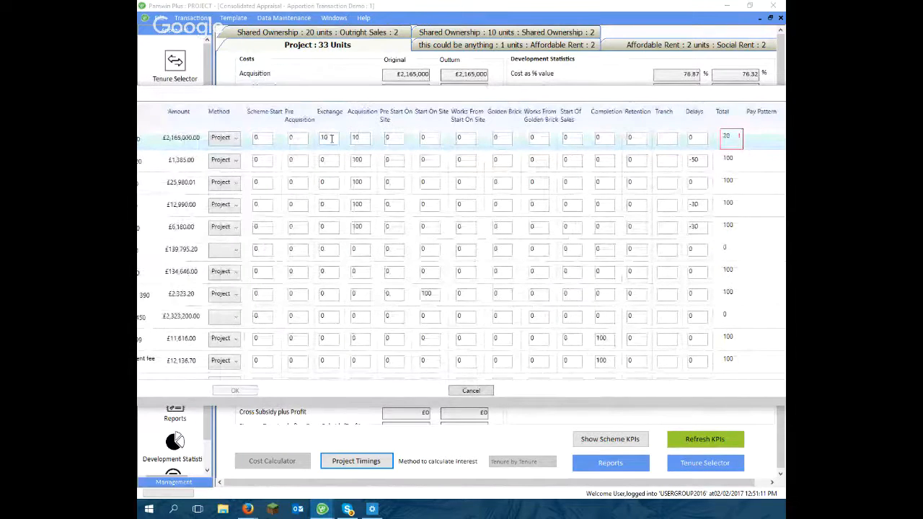
key(Tab)
key(BackSpace)
text(90)
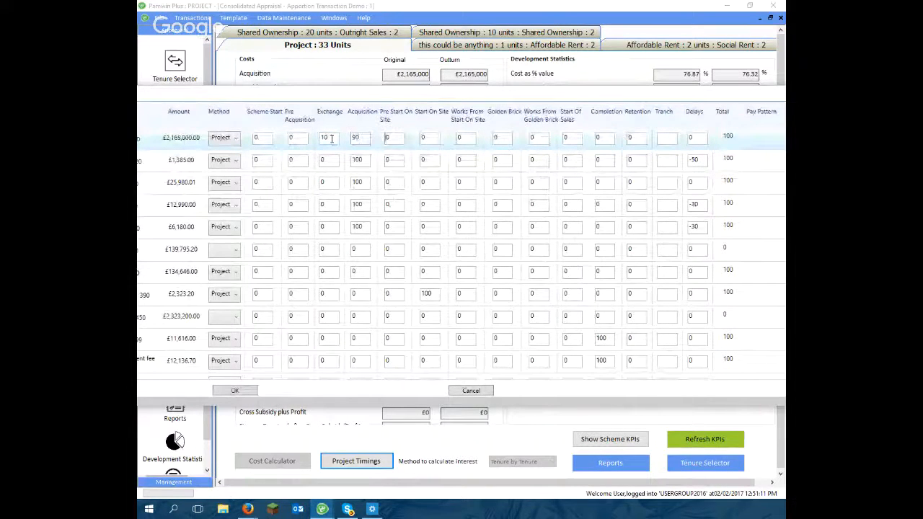
key(Tab)
Remove the last digit of account 110's Acquisition stage percentage and restore the value to 90
drag(429, 97, 280, 94)
double_click(541, 92)
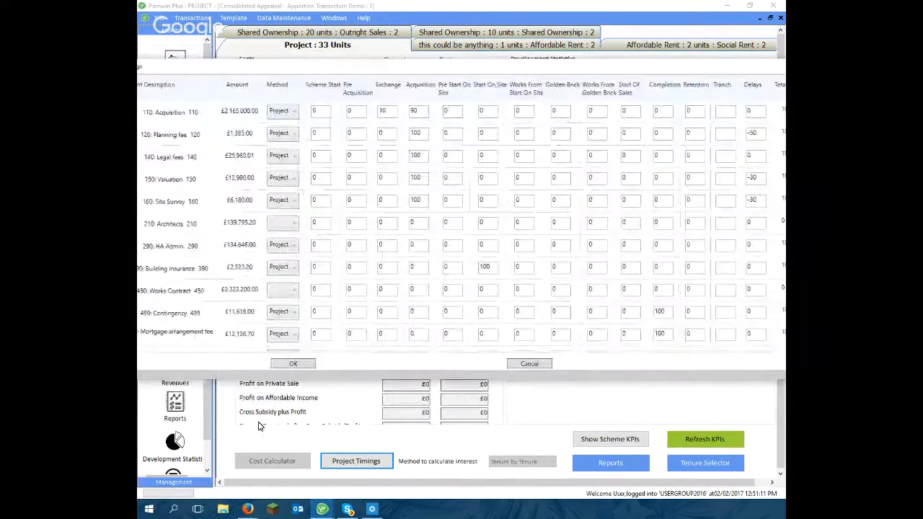
click(421, 110)
key(BackSpace)
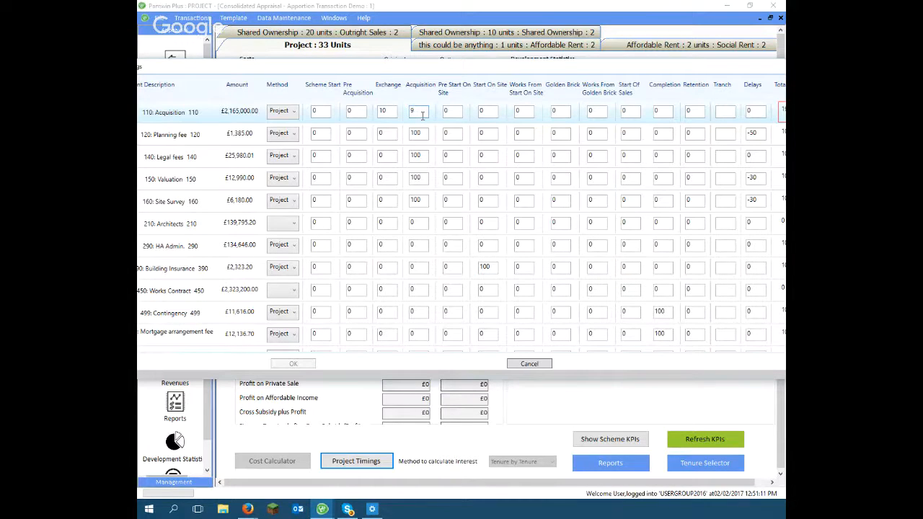
text(0)
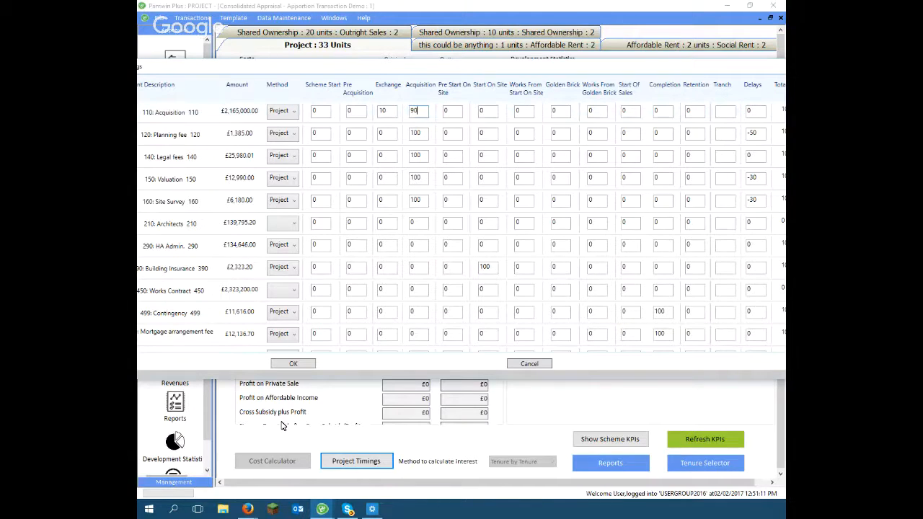
Set account 210 Architects to the Project method with 100 percent at Completion, and accept the project timings
click(295, 228)
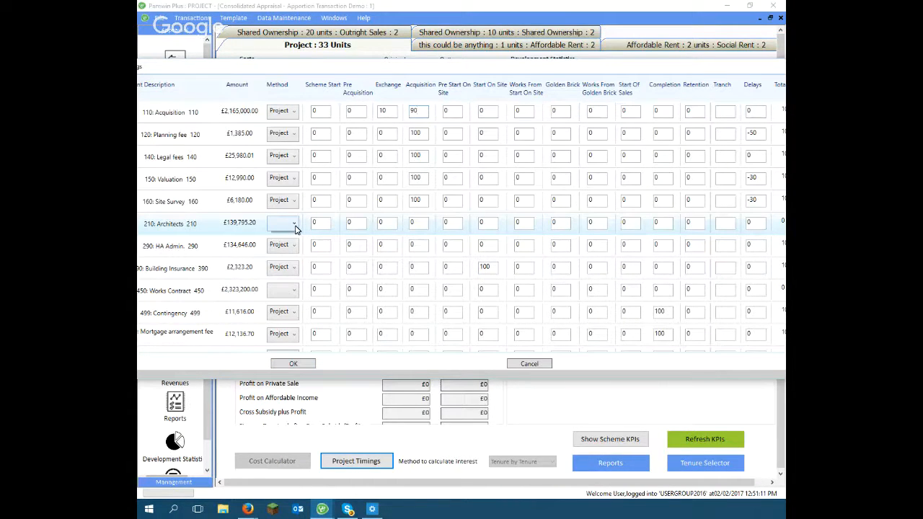
click(295, 228)
click(294, 228)
click(287, 240)
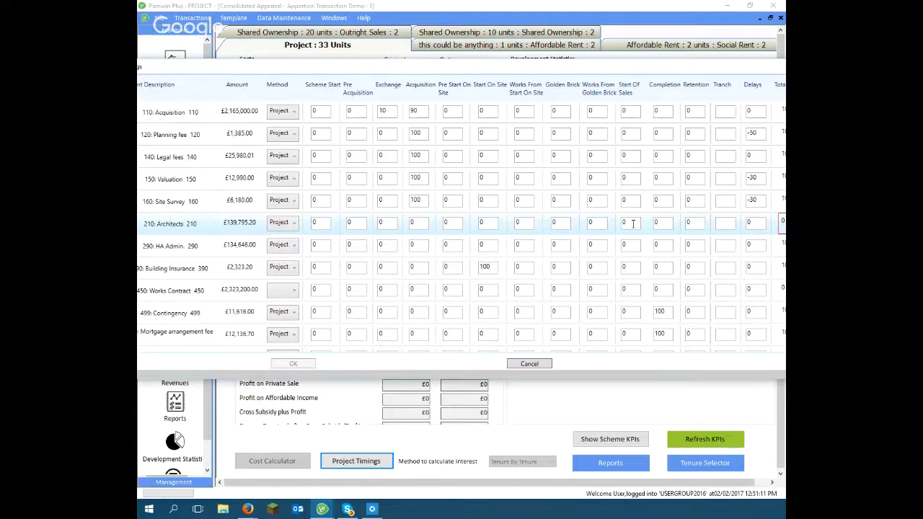
click(664, 222)
text(100)
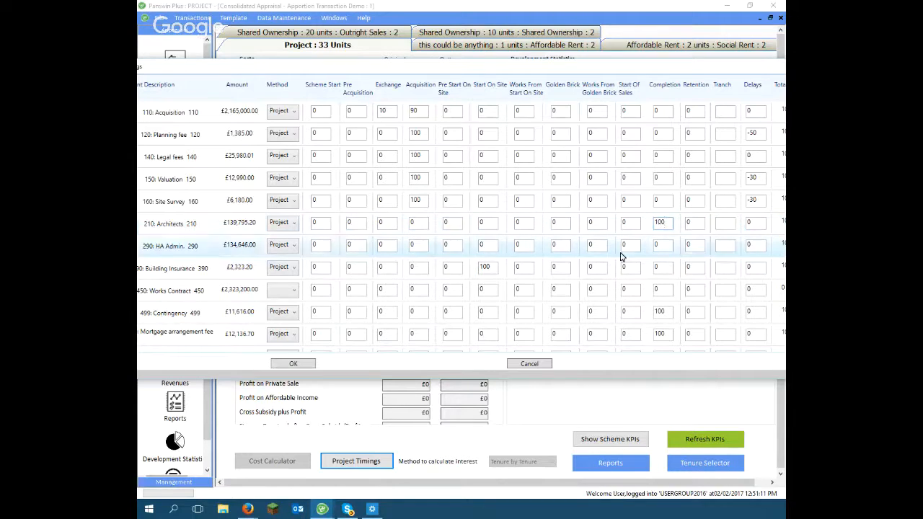
click(296, 364)
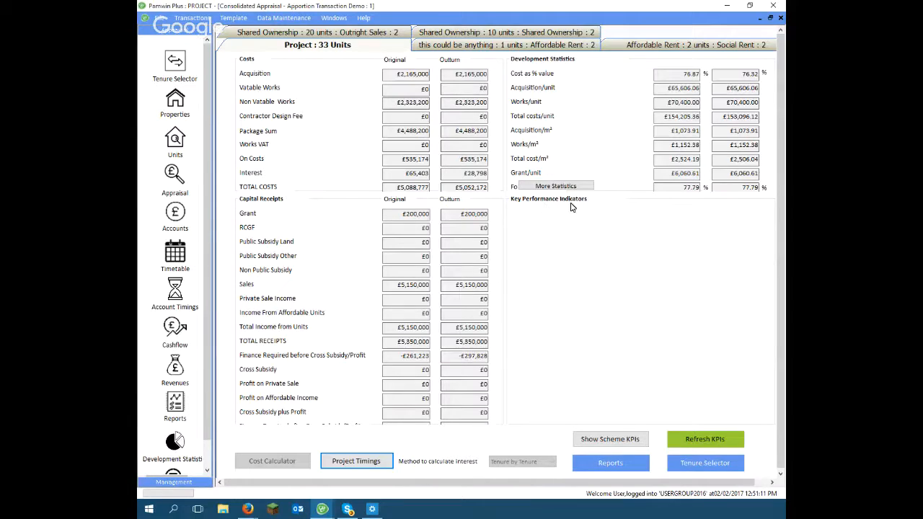
Review the project's original and outturn capital receipts, from Sales down to Profit on Affordable Income
click(395, 284)
click(453, 285)
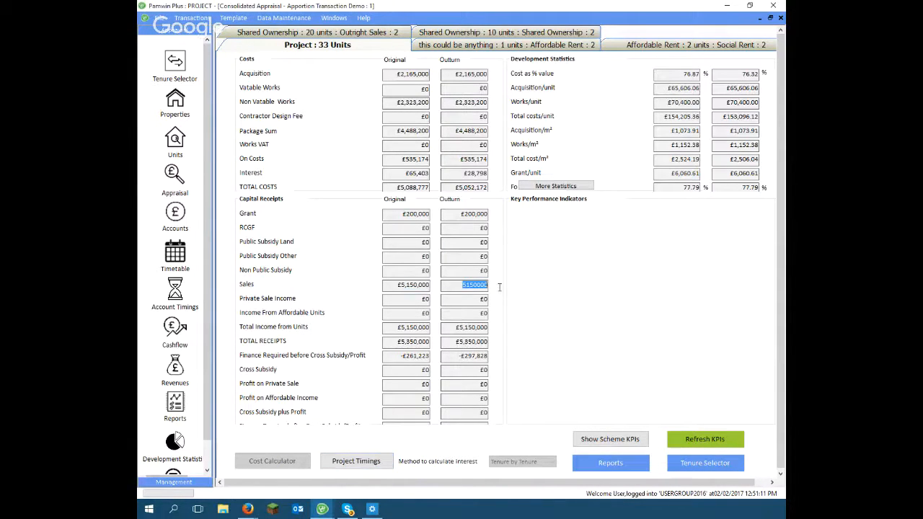
click(479, 285)
click(415, 302)
click(424, 314)
click(417, 344)
drag(399, 357, 440, 360)
click(416, 369)
click(417, 386)
click(420, 398)
click(681, 441)
click(175, 437)
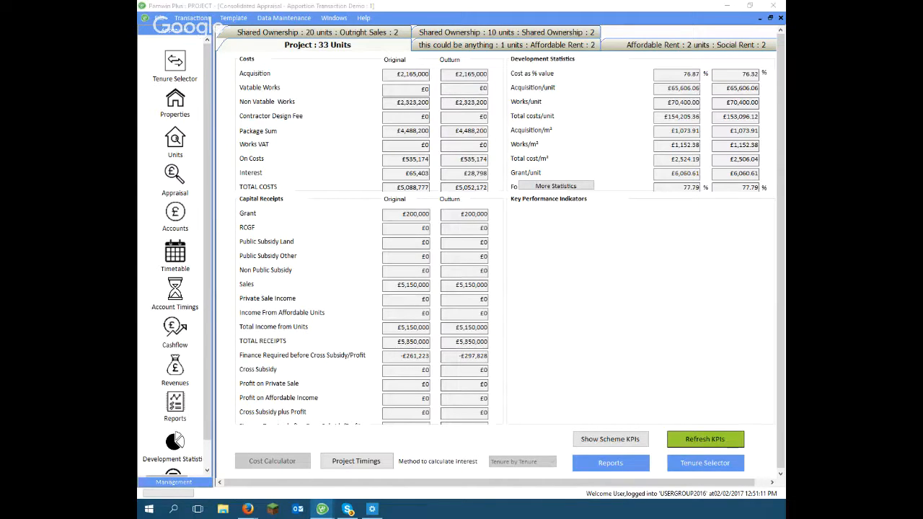
Bring up the Sample Shared Ownership scheme window maximised and open its appraisal
drag(922, 44, 528, 101)
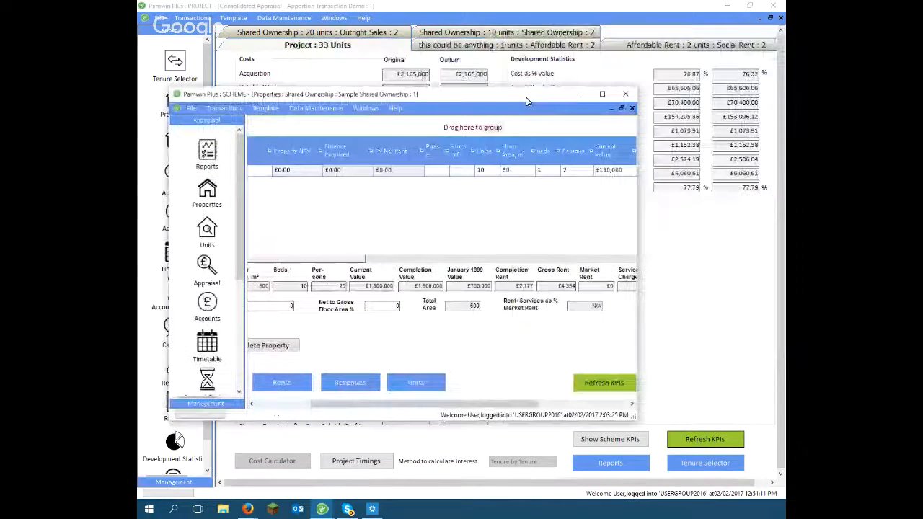
double_click(526, 102)
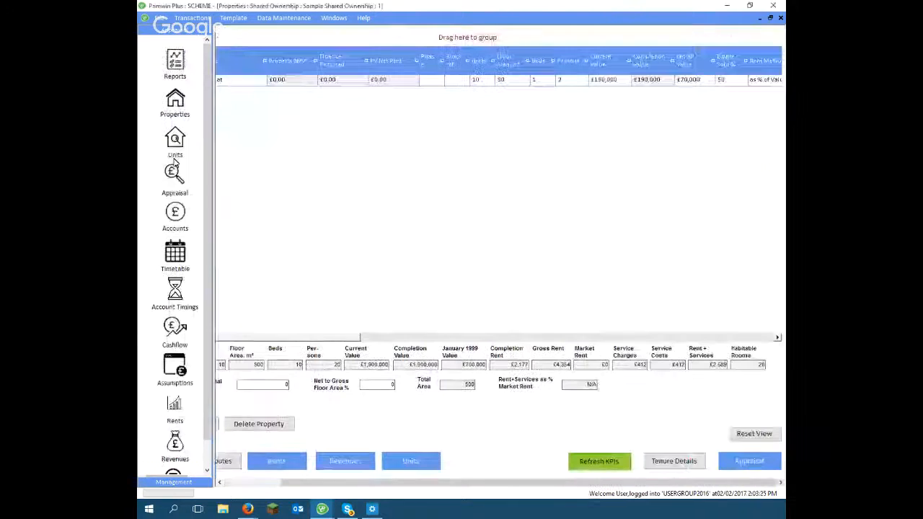
click(174, 170)
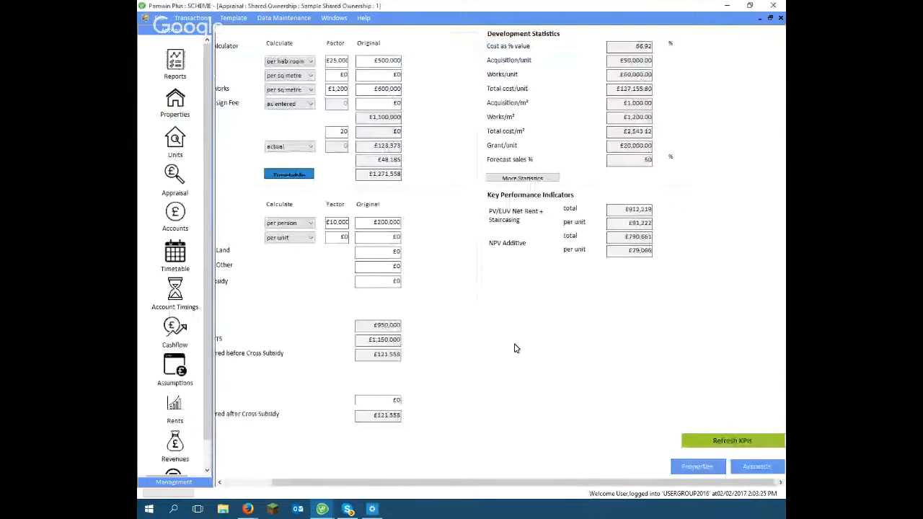
Refresh the KPIs of the Shared Ownership appraisal and decline to see the revenue forecast
drag(576, 483, 522, 483)
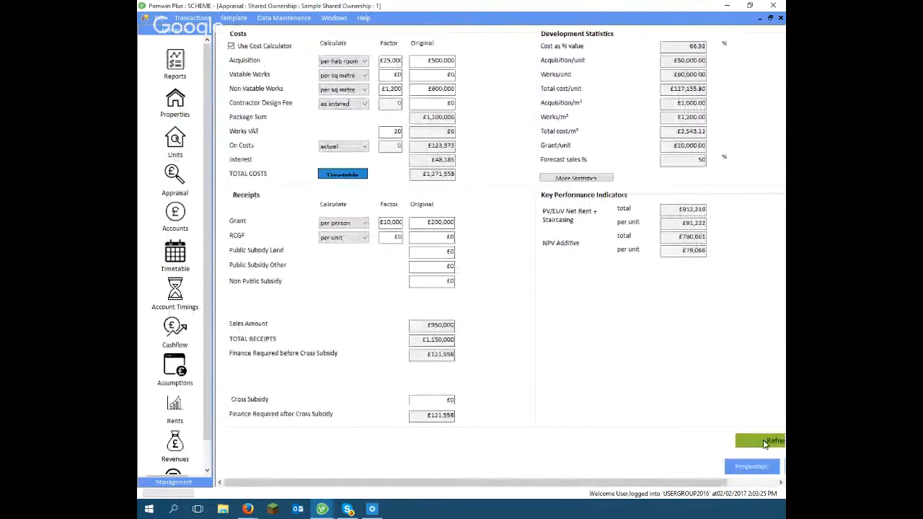
click(764, 441)
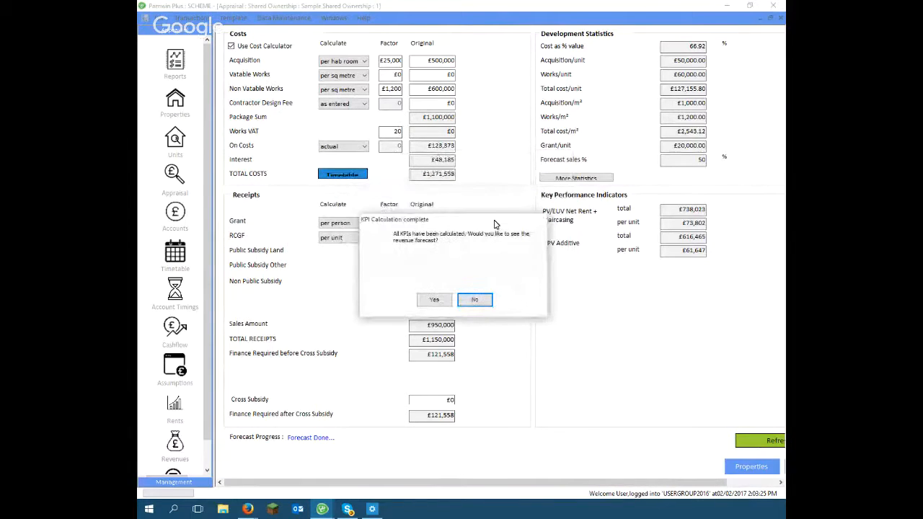
click(477, 300)
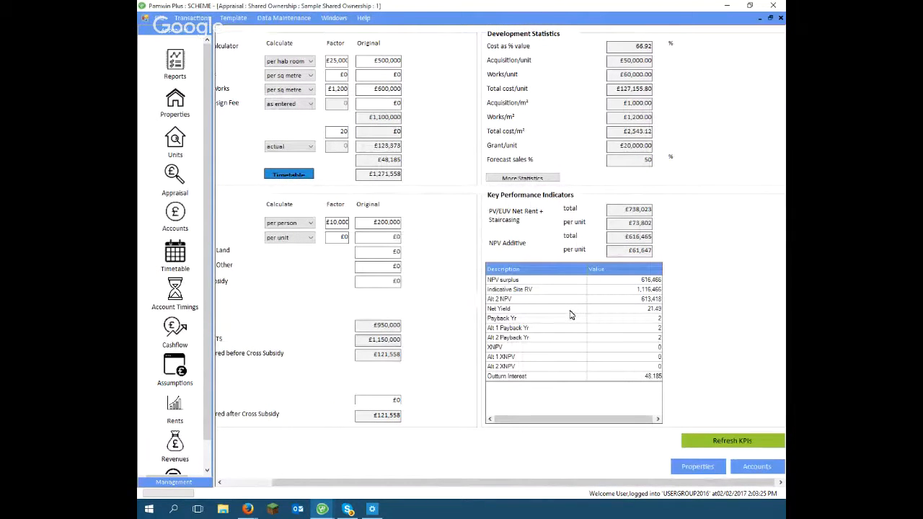
Examine the additional key performance indicators of the appraisal, including NPV surplus, payback year and XNPV
drag(609, 286, 639, 282)
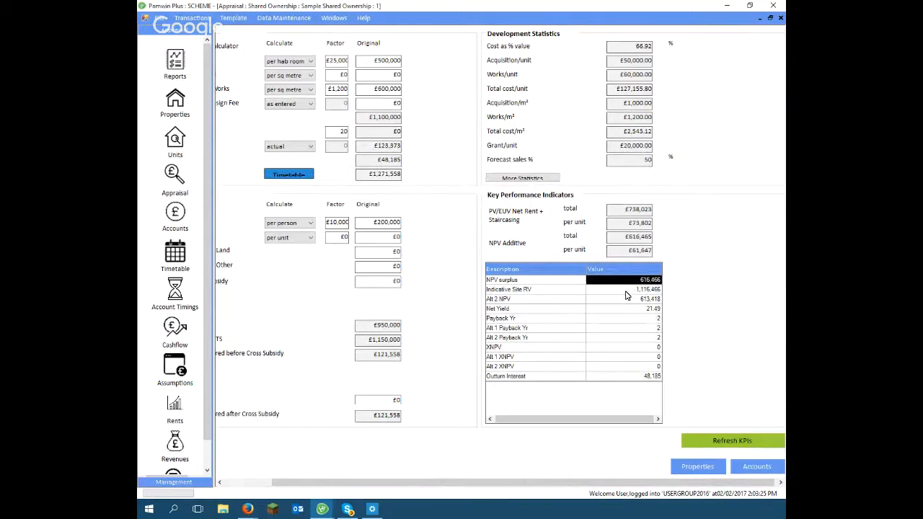
click(623, 330)
click(623, 361)
click(622, 281)
Set the current value of the 1 bedroom Flat property to £300,000 and refresh the KPIs
click(174, 101)
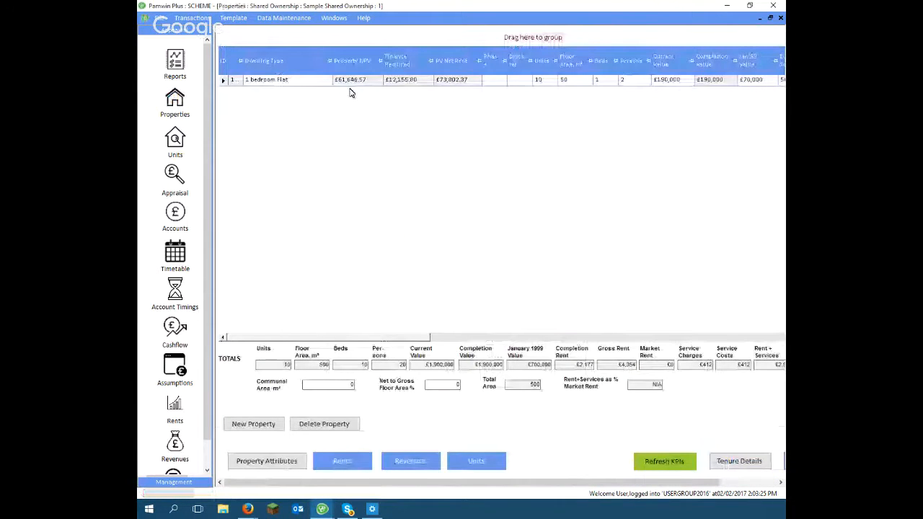
click(670, 80)
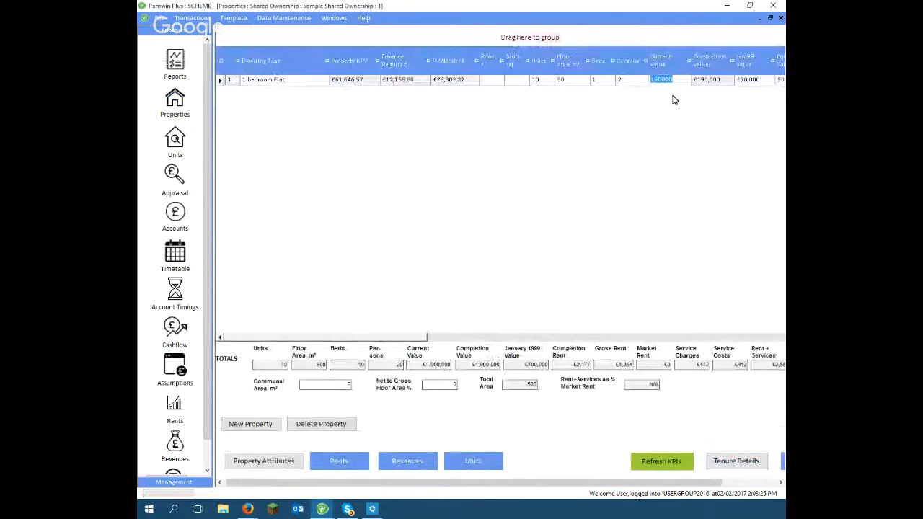
text(300,000)
key(Tab)
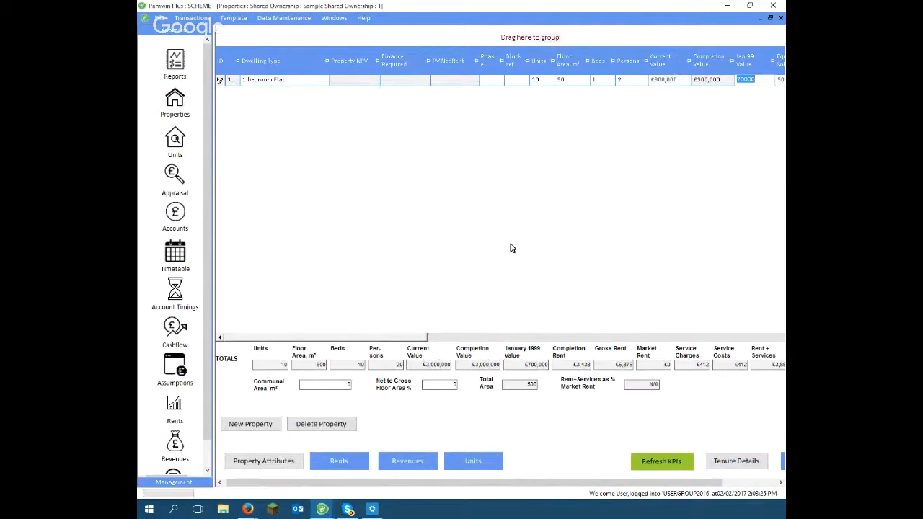
click(642, 461)
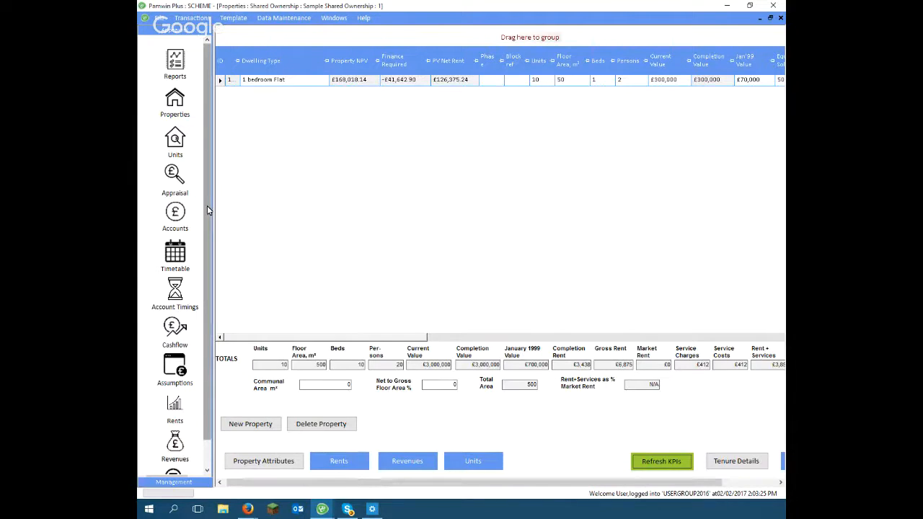
Rename the cashflow report Development Period Formatted as "Development Period fast mode", keeping Use fast mode enabled
click(174, 63)
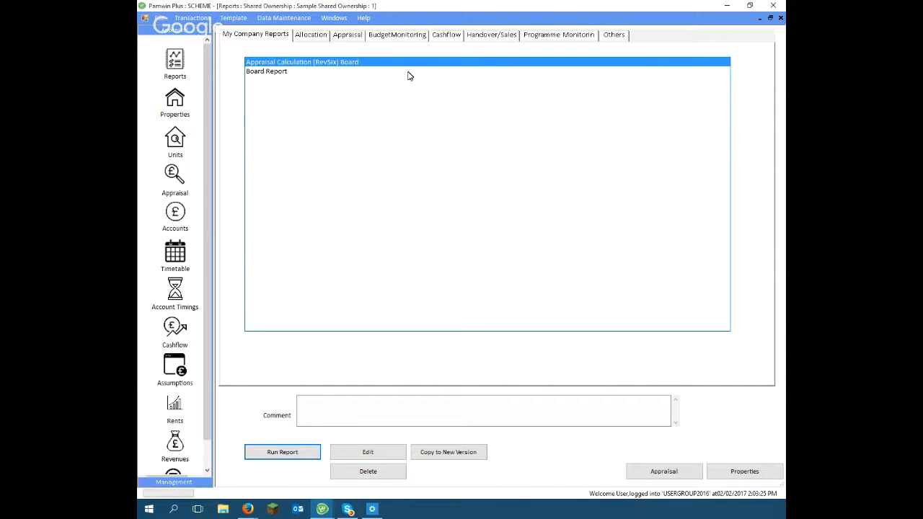
click(448, 37)
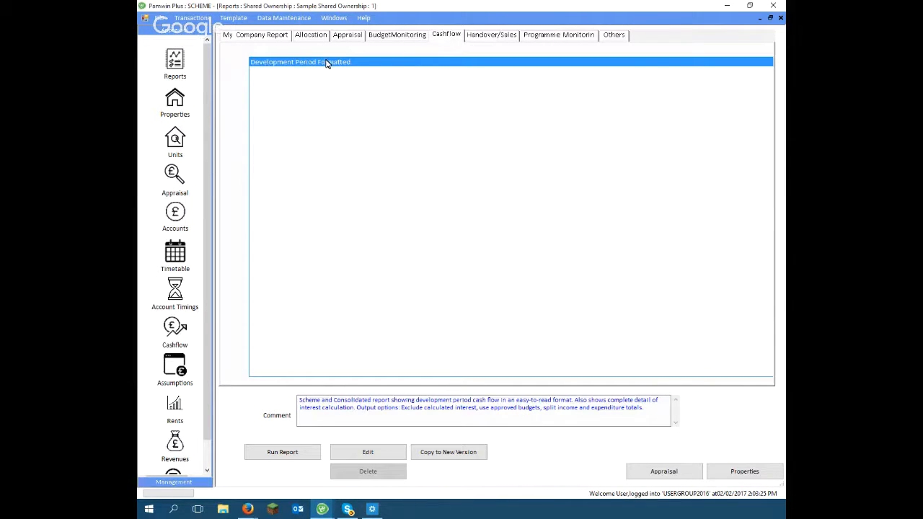
click(389, 452)
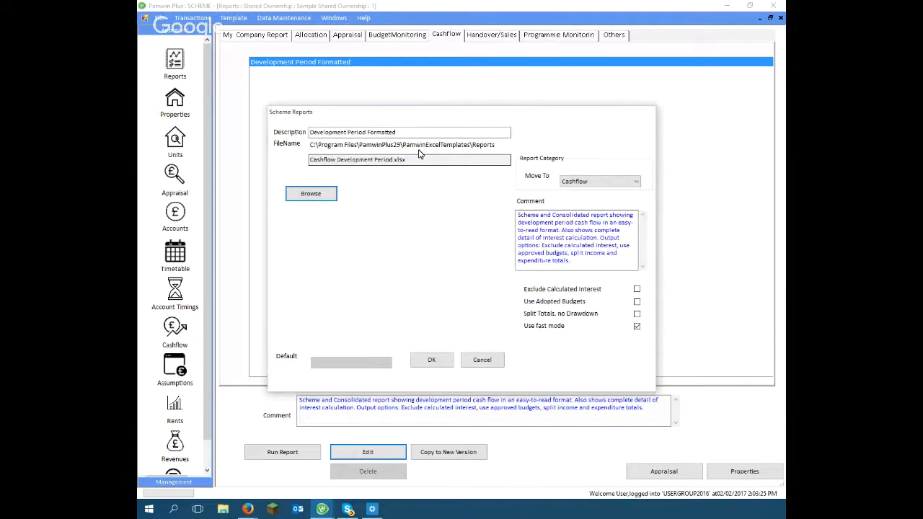
click(422, 132)
double_click(422, 133)
text(f)
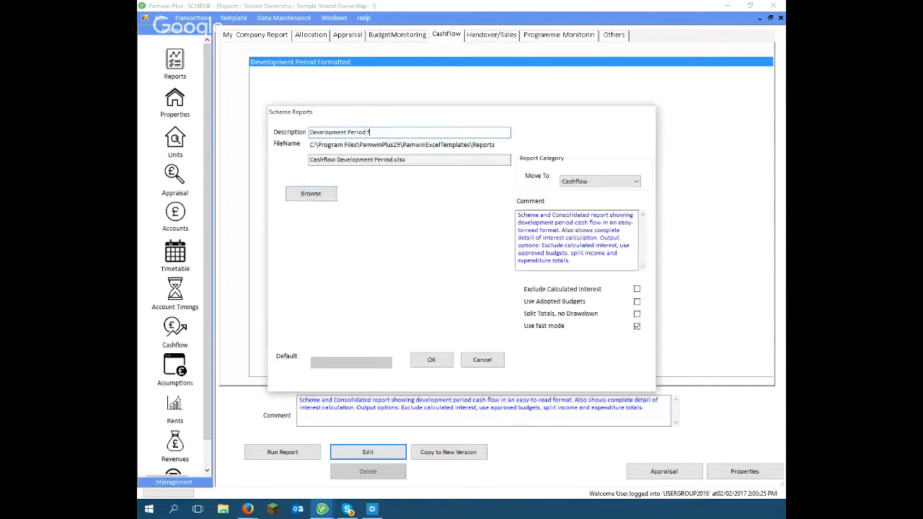
text(ast mode)
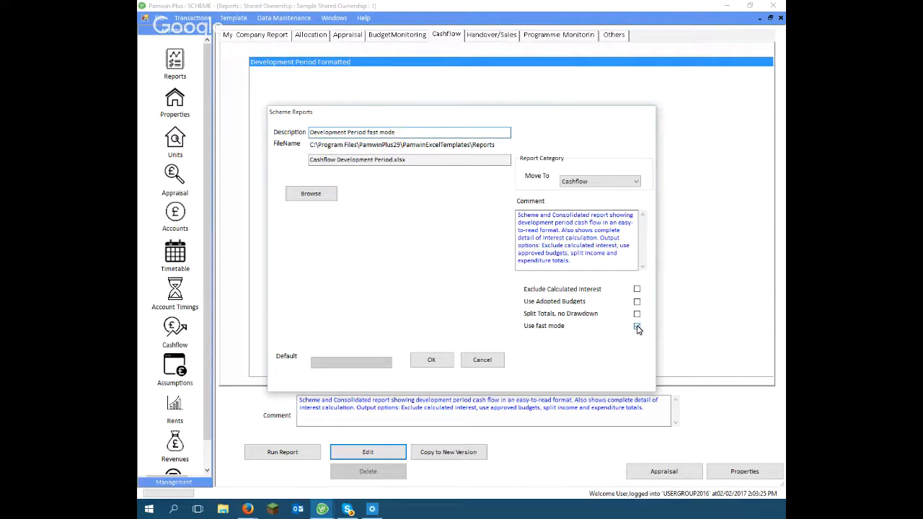
click(431, 359)
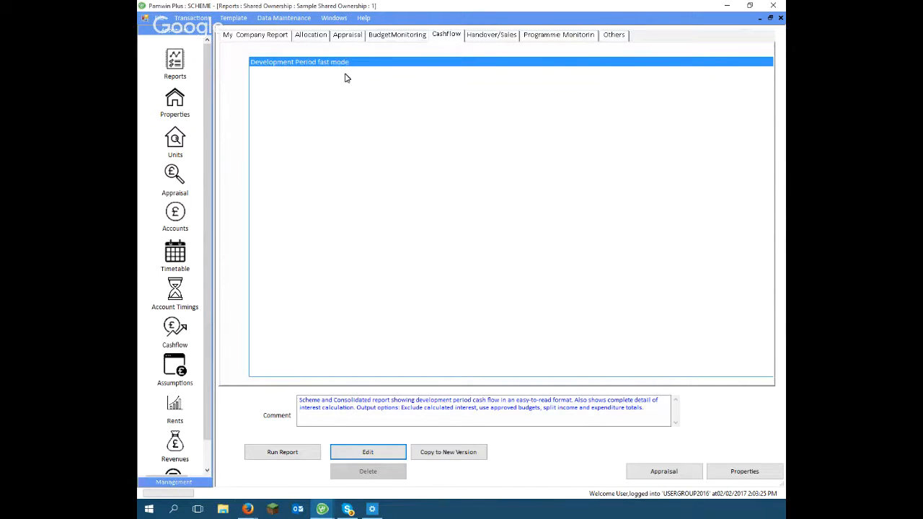
Run the Development Period fast mode report, view its Interest sheet in Excel, and close the workbook without saving
click(301, 454)
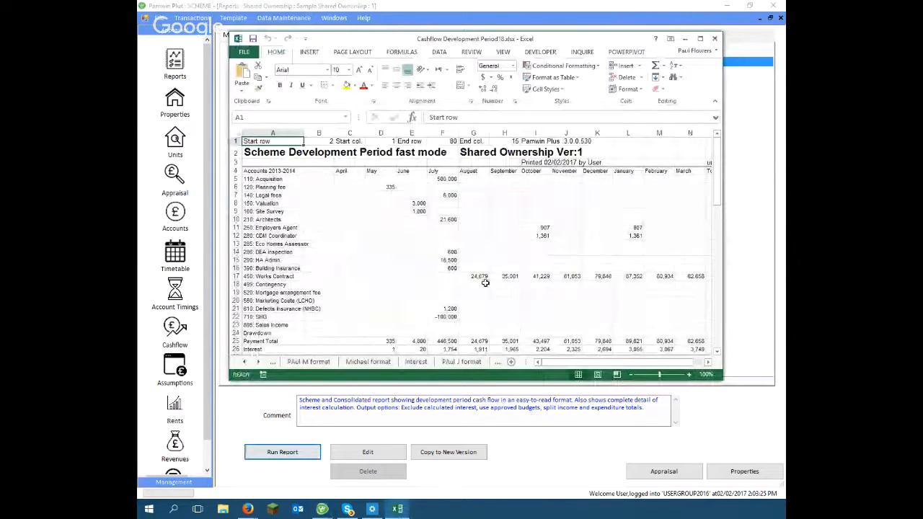
click(415, 361)
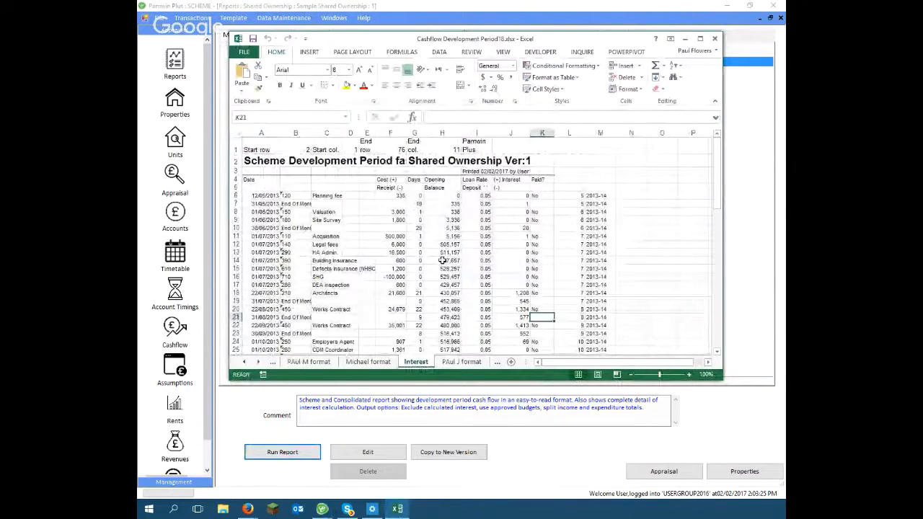
click(714, 39)
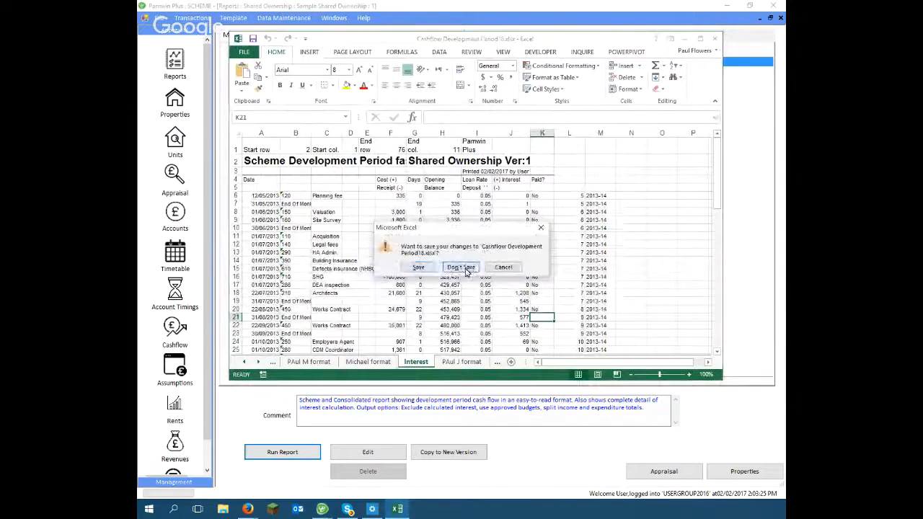
click(461, 267)
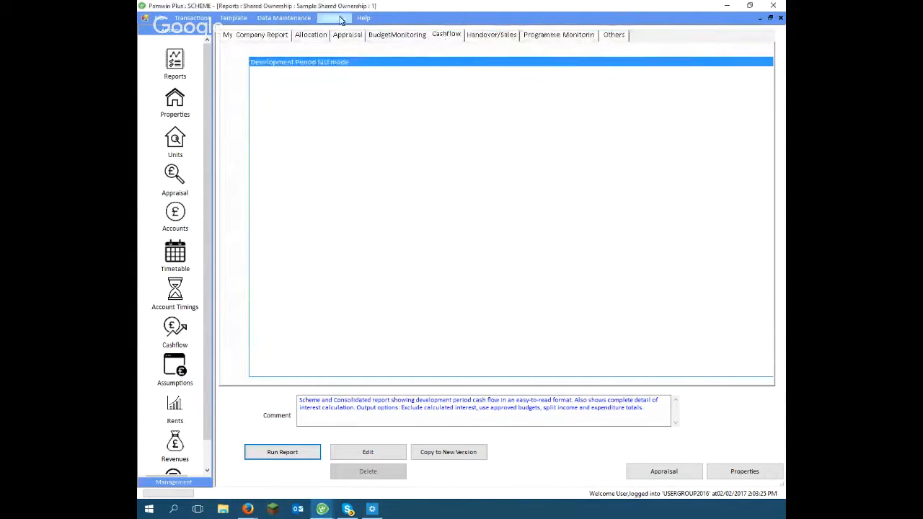
Copy the Development Period fast mode report to a new version named "Development Period sow mkode" with Use fast mode disabled
click(381, 456)
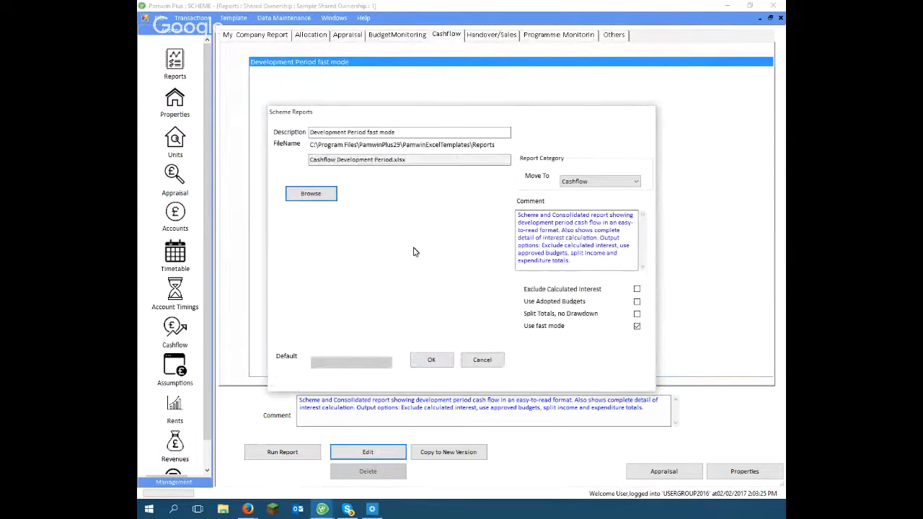
click(481, 361)
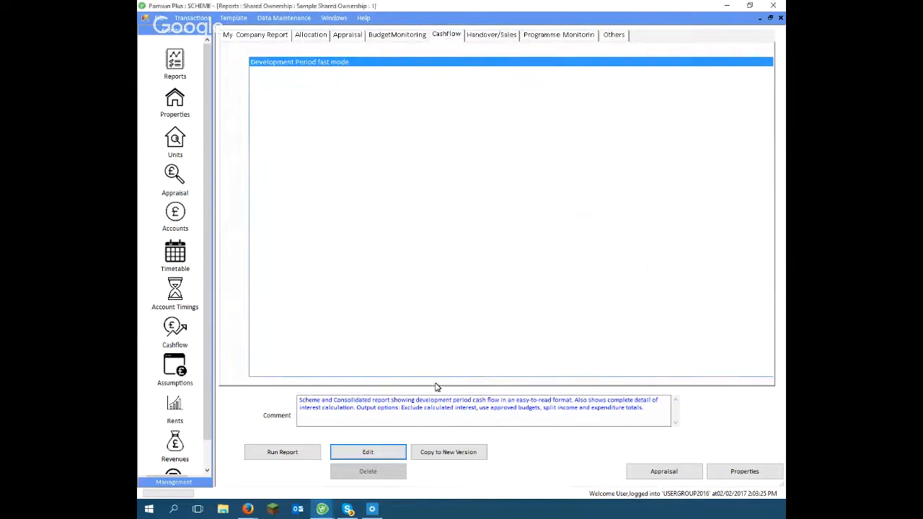
click(449, 461)
click(418, 132)
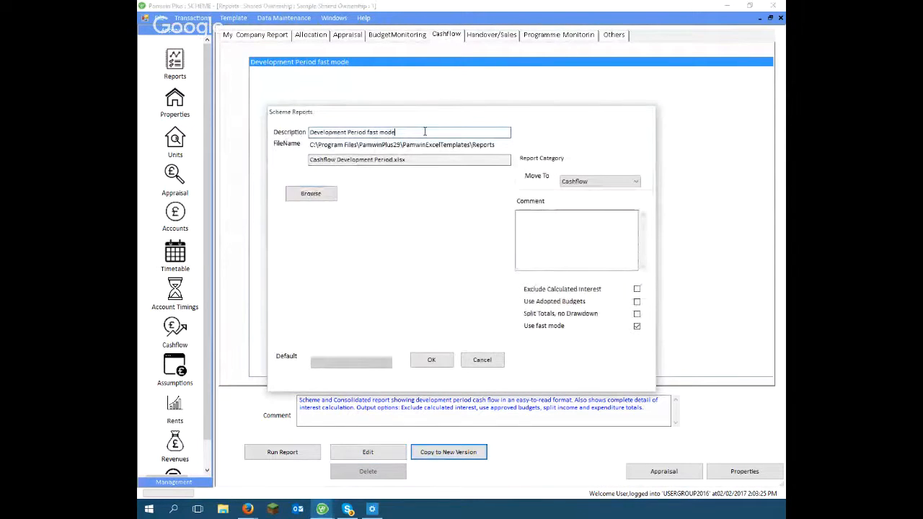
drag(368, 132, 424, 131)
text(low mod)
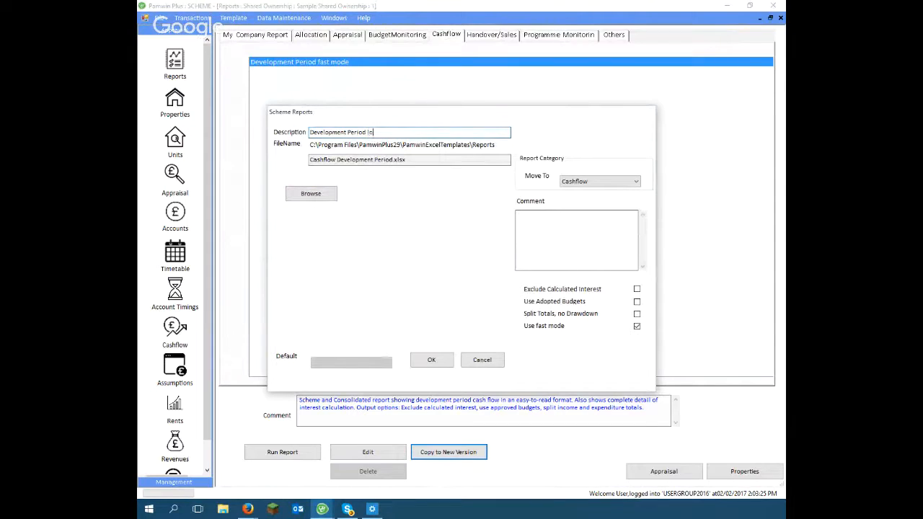
key(BackSpace)
key(BackSpace)
key(BackSpace)
key(BackSpace)
key(BackSpace)
key(BackSpace)
key(BackSpace)
text(sow mkode)
click(635, 328)
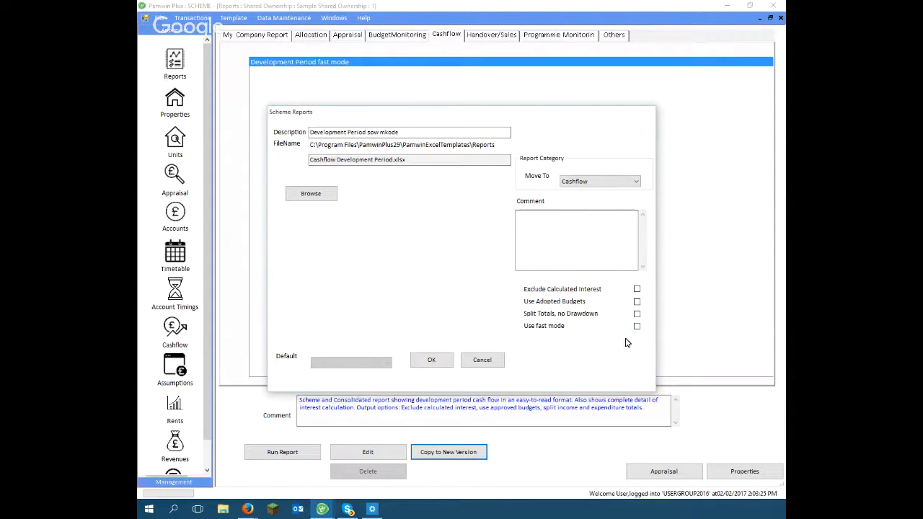
click(430, 361)
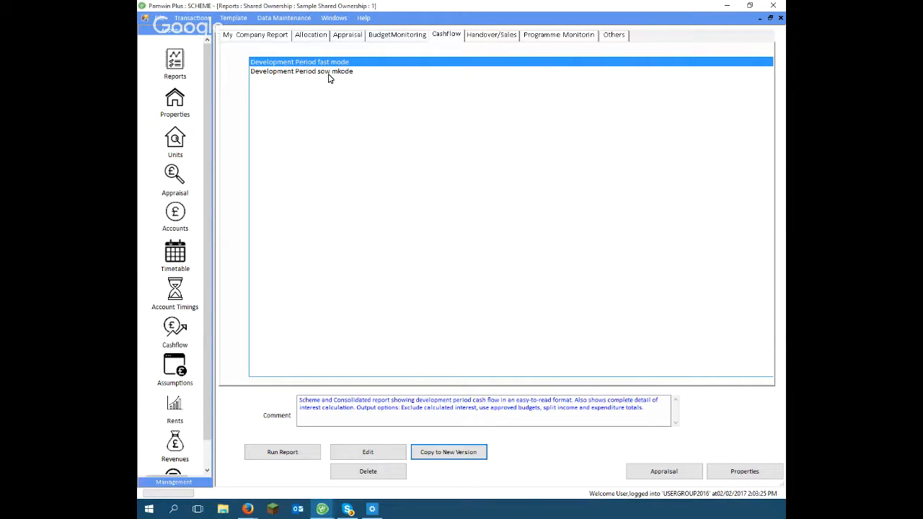
Run the Development Period sow mkode report, view its ByAccount sheet in Excel, and close the workbook
click(328, 73)
click(335, 63)
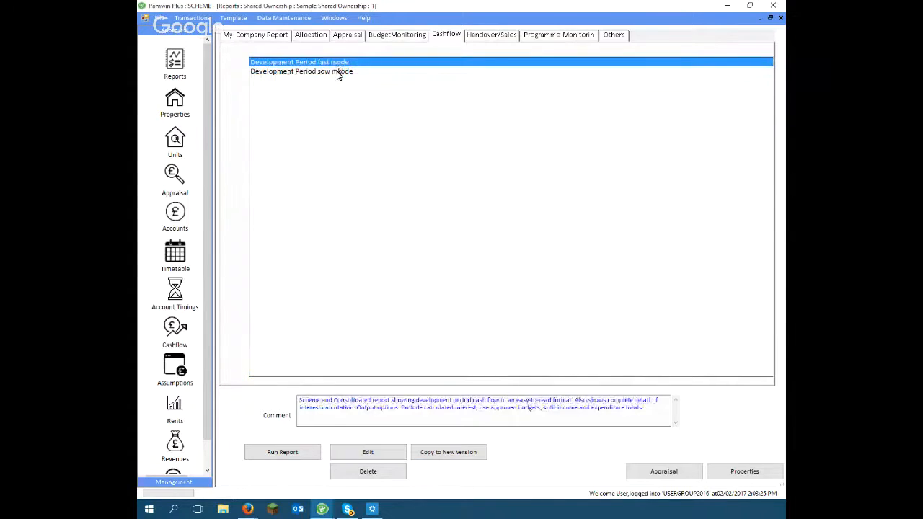
double_click(336, 73)
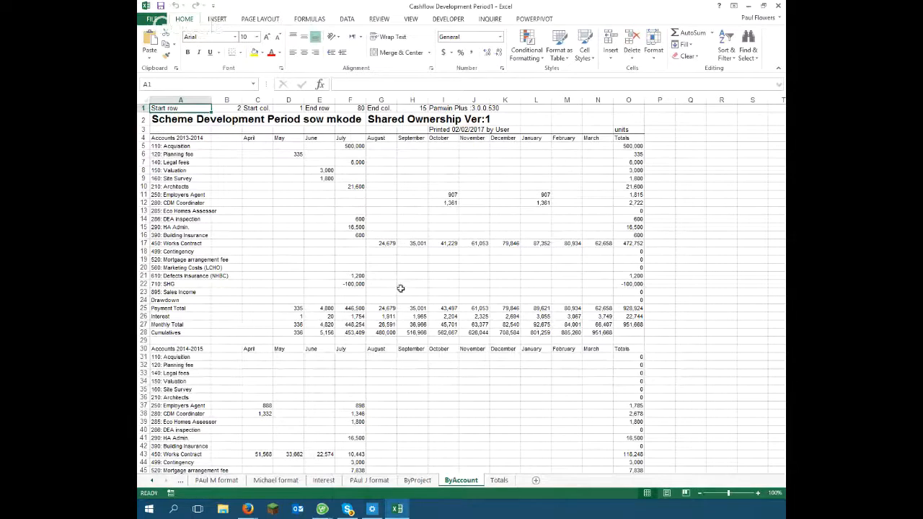
click(778, 6)
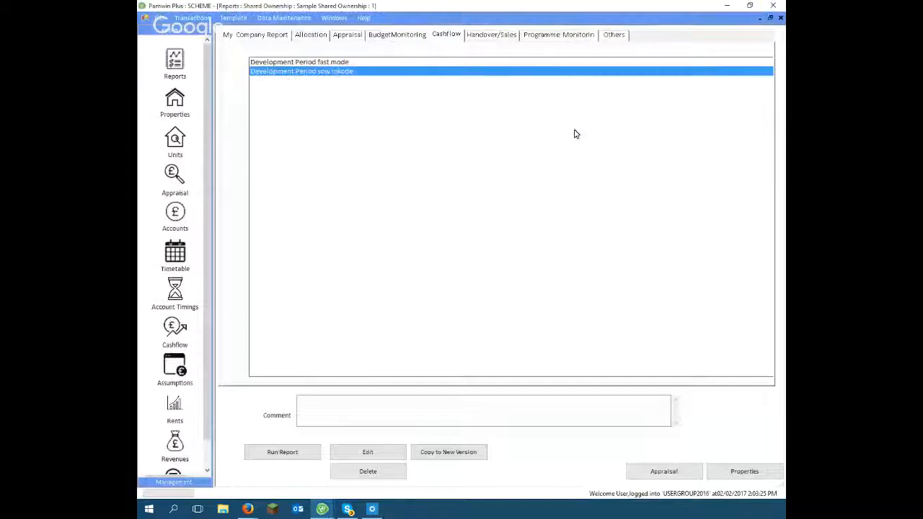
Run the Development Period sow mkode report again, view Excel's list of recent workbooks, and close the workbook
click(312, 64)
click(316, 72)
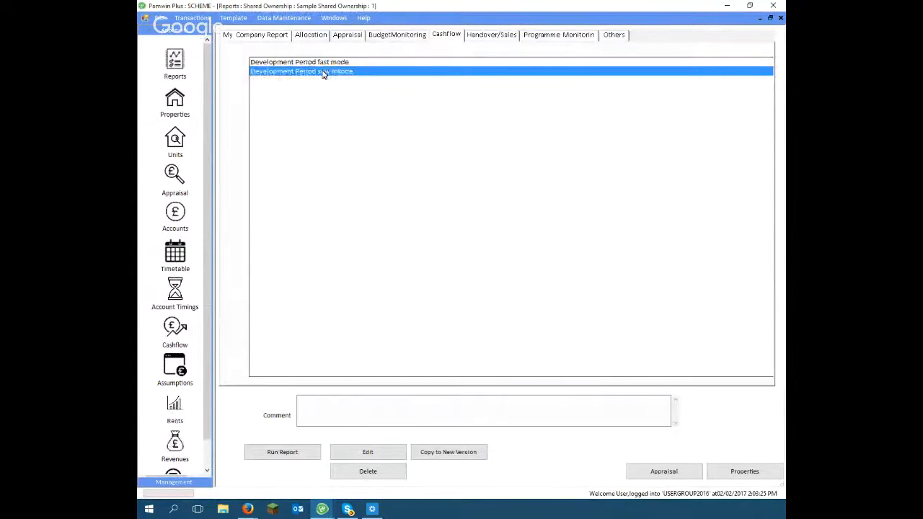
double_click(321, 72)
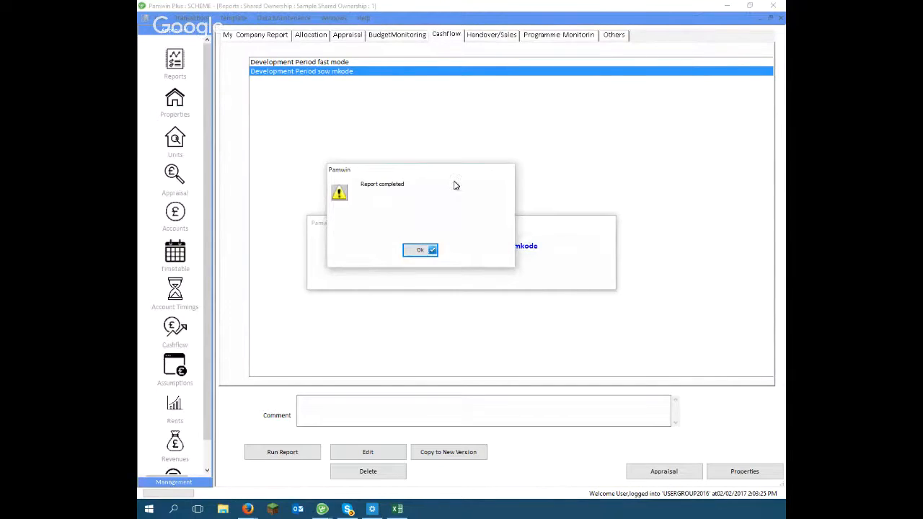
click(432, 249)
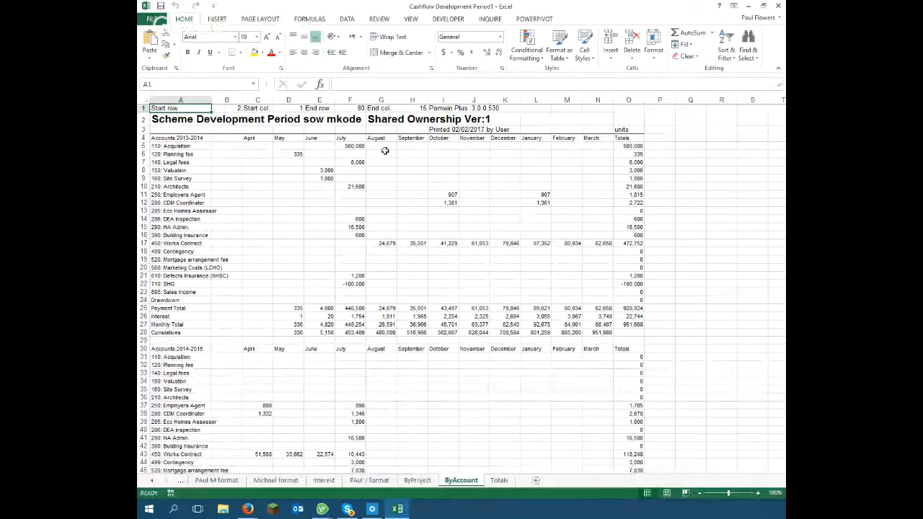
click(155, 20)
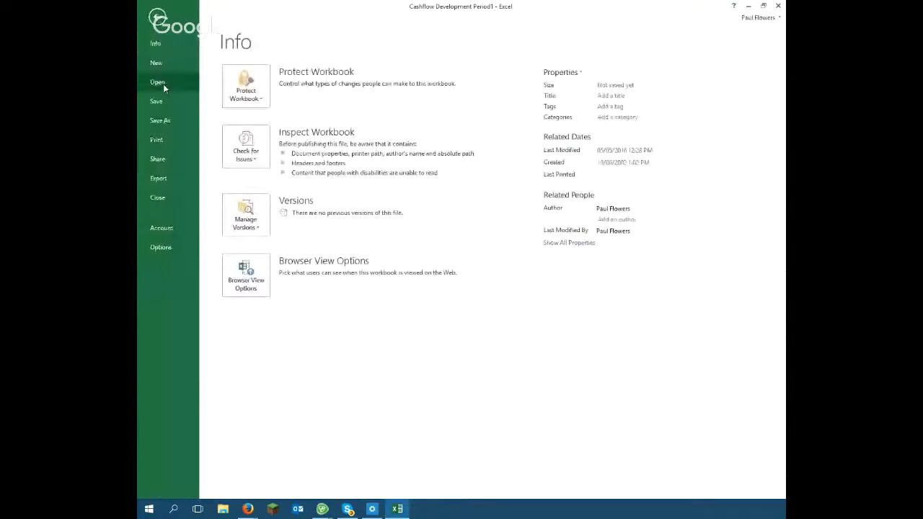
click(163, 84)
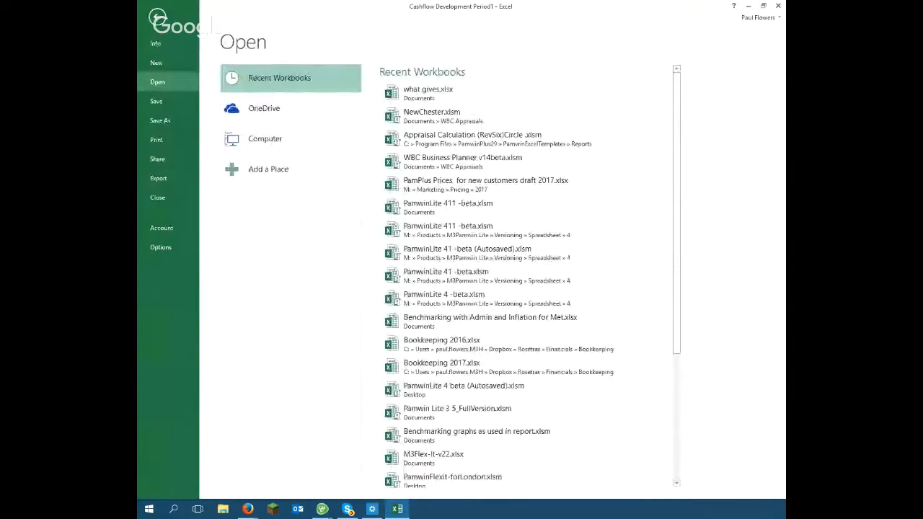
click(778, 5)
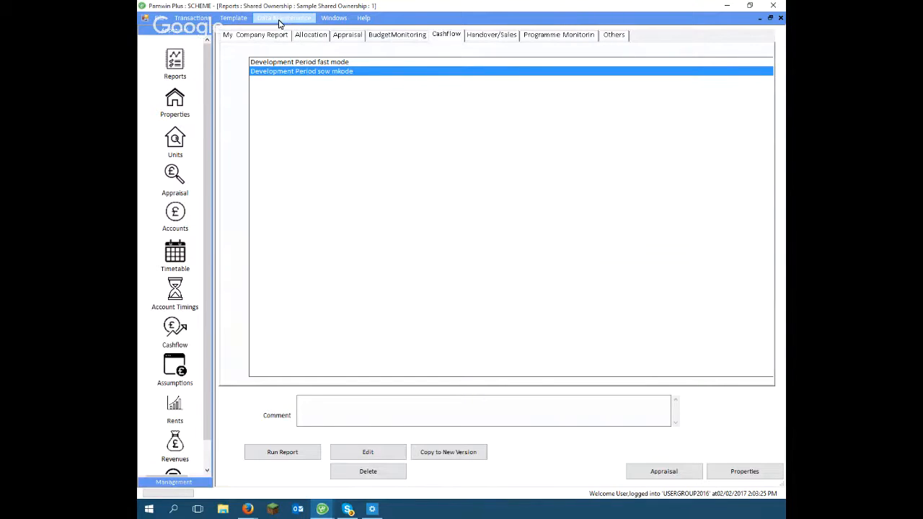
Open the Development interest rates table from the data defaults in Data Maintenance
click(276, 22)
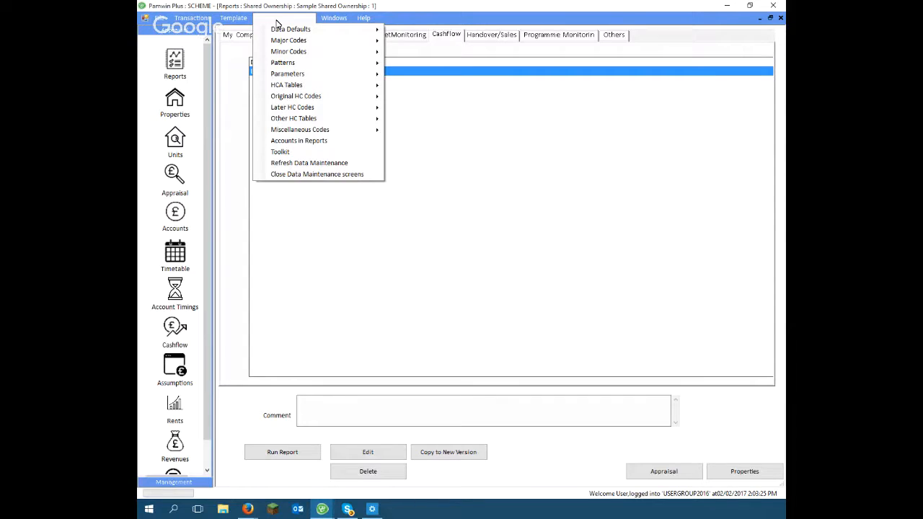
mouse_move(288, 31)
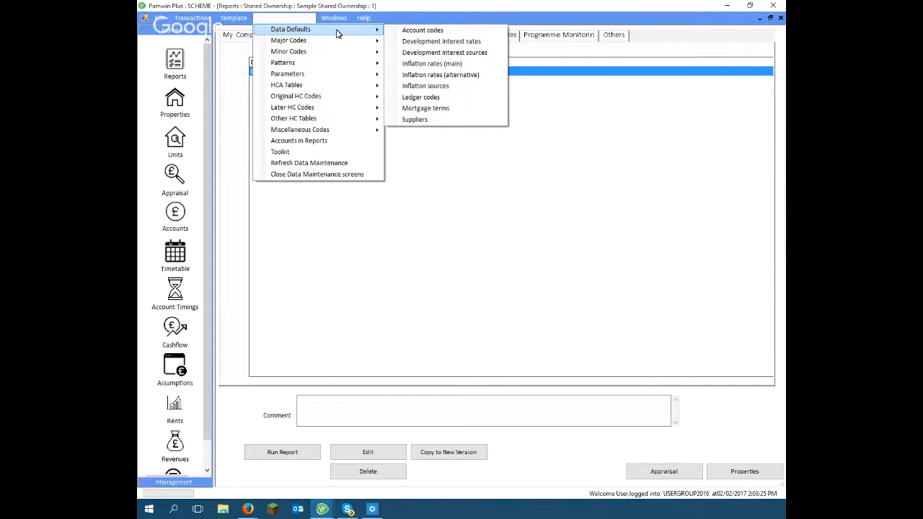
click(411, 41)
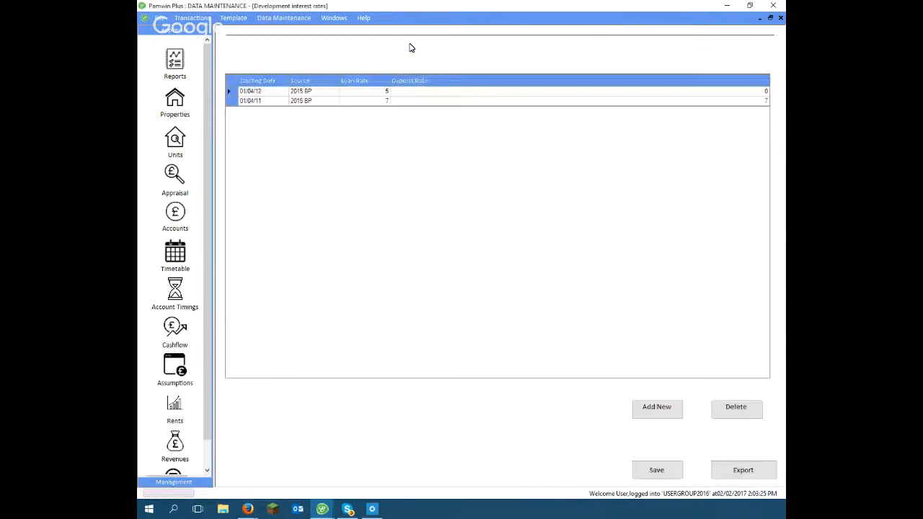
Open the BRMAs table among the HCA tables and look through its list of areas
click(295, 22)
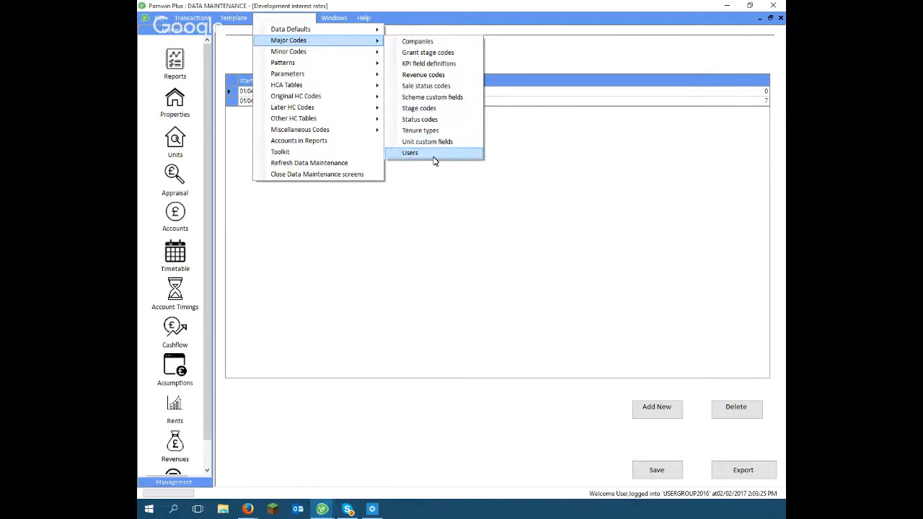
mouse_move(365, 52)
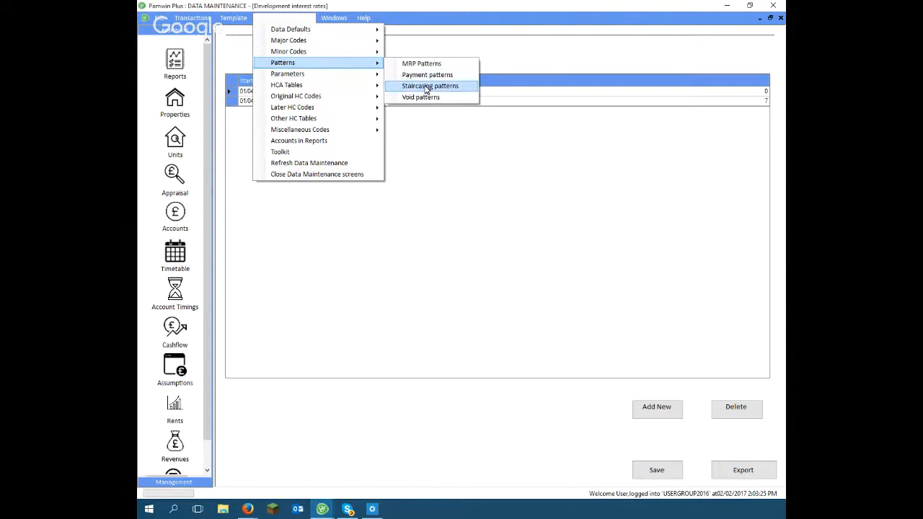
mouse_move(369, 85)
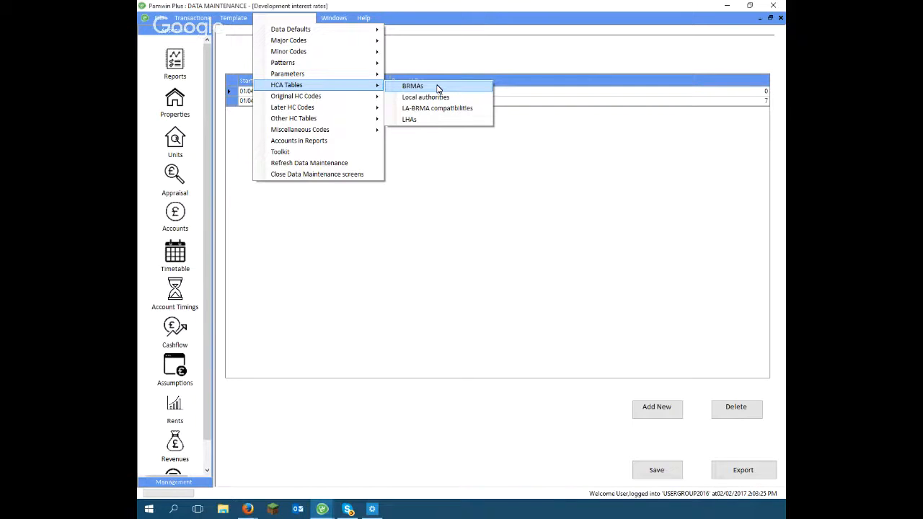
click(437, 88)
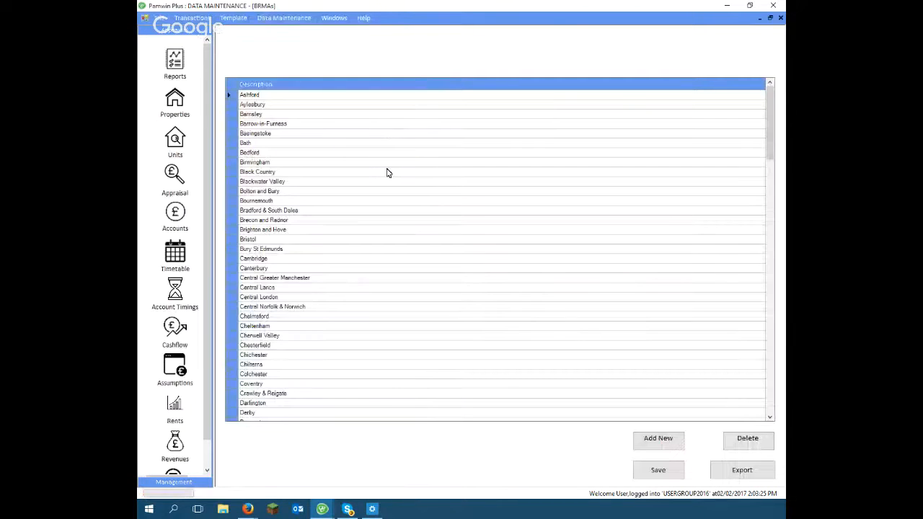
drag(770, 127, 770, 378)
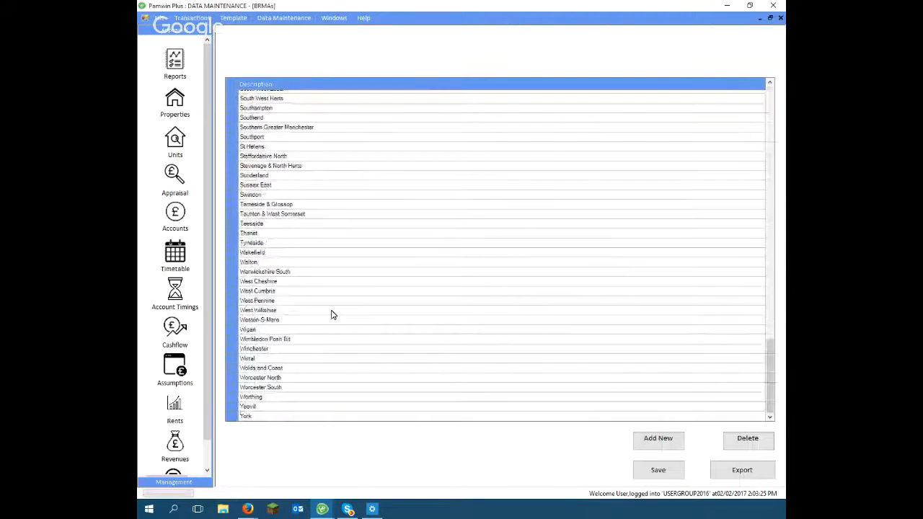
click(375, 160)
scroll(374, 160, up, 12)
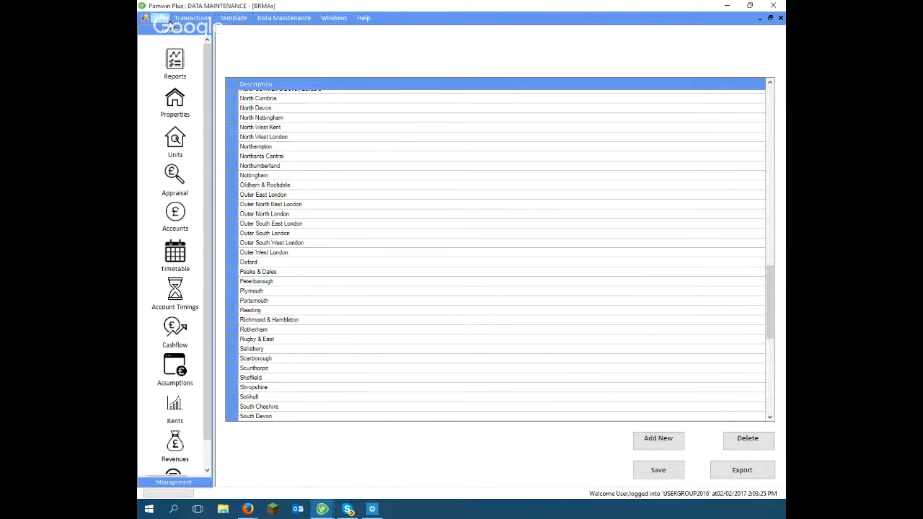
Open the Approval Bodies table from the minor codes in Data Maintenance
click(279, 20)
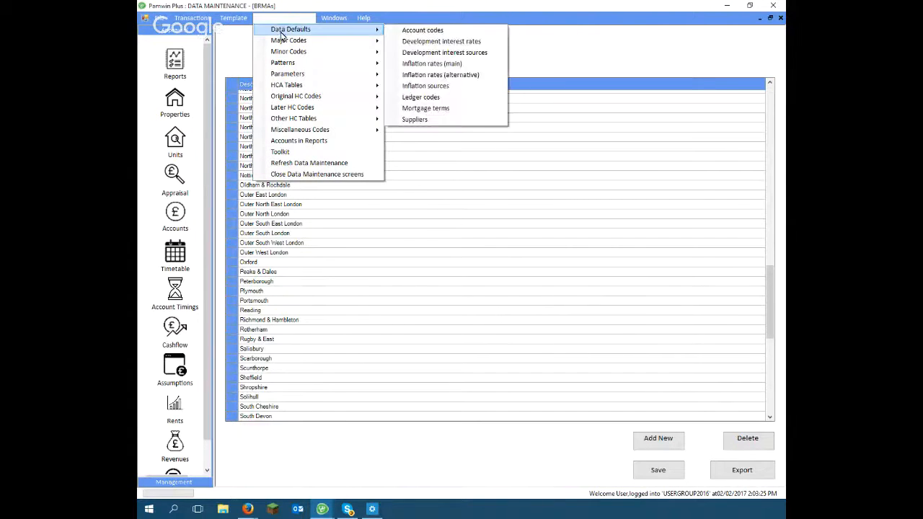
mouse_move(284, 54)
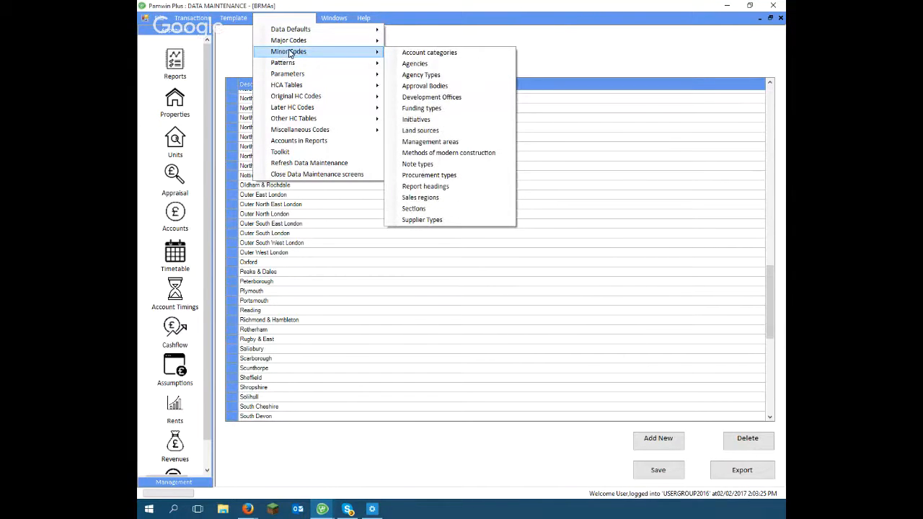
click(424, 86)
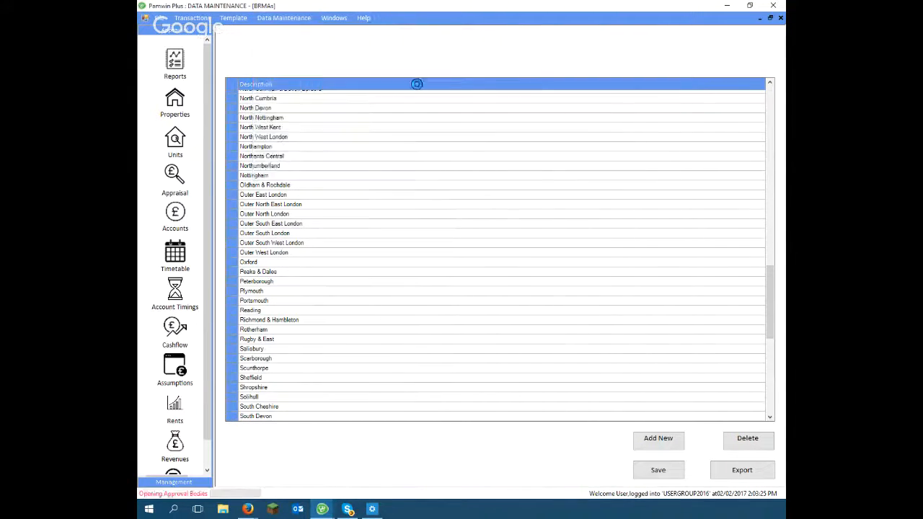
Open the Development parameters screen in Data Maintenance
click(289, 18)
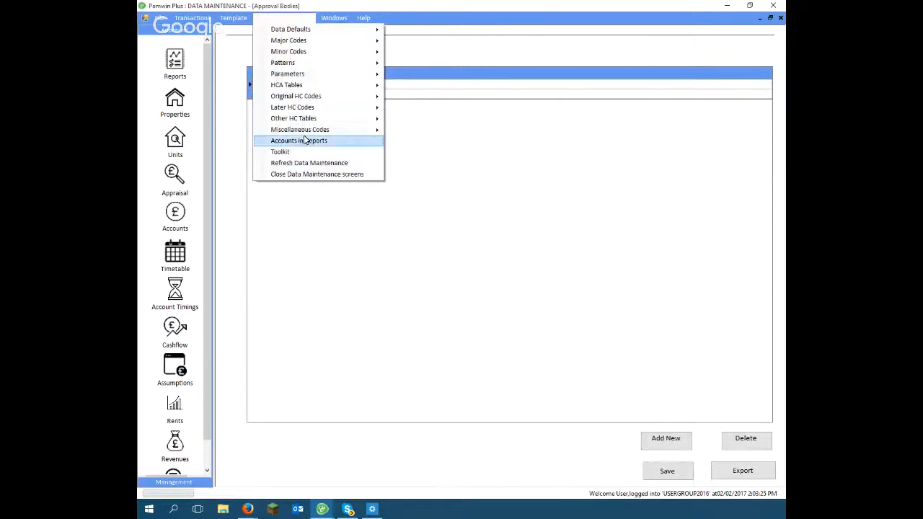
mouse_move(318, 131)
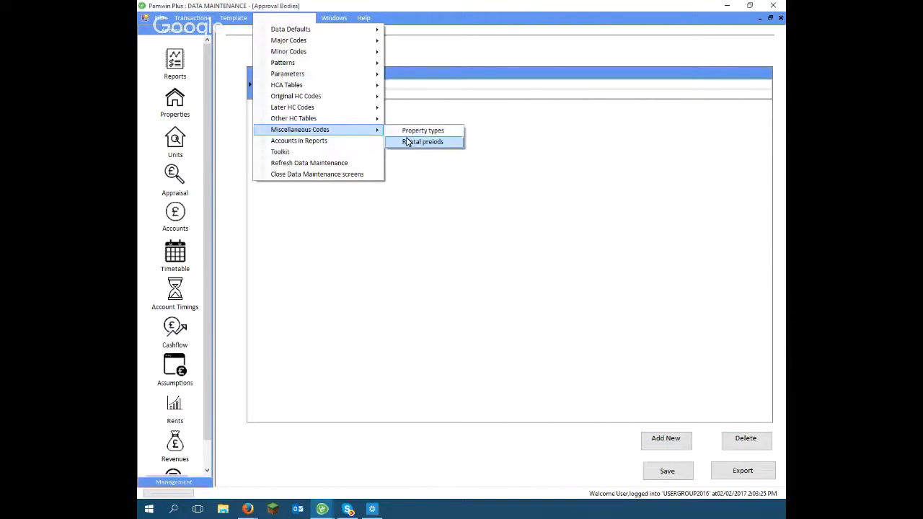
mouse_move(381, 75)
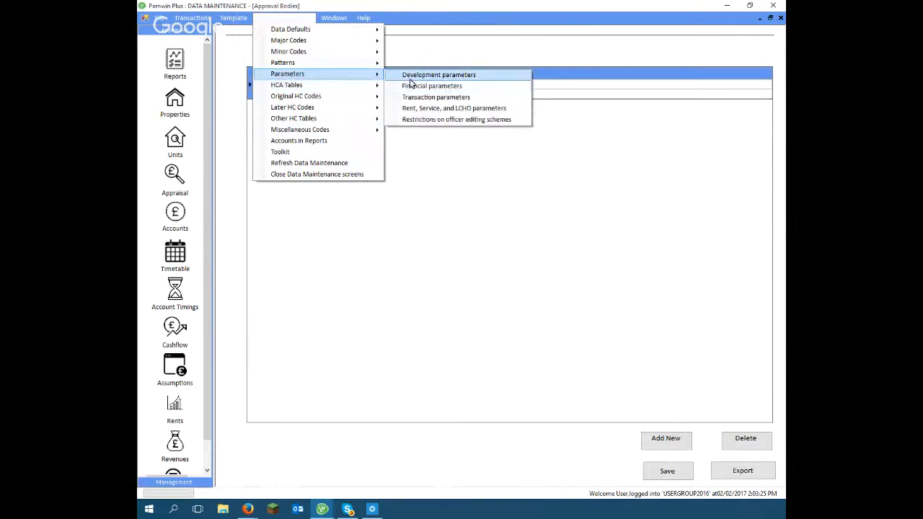
click(410, 76)
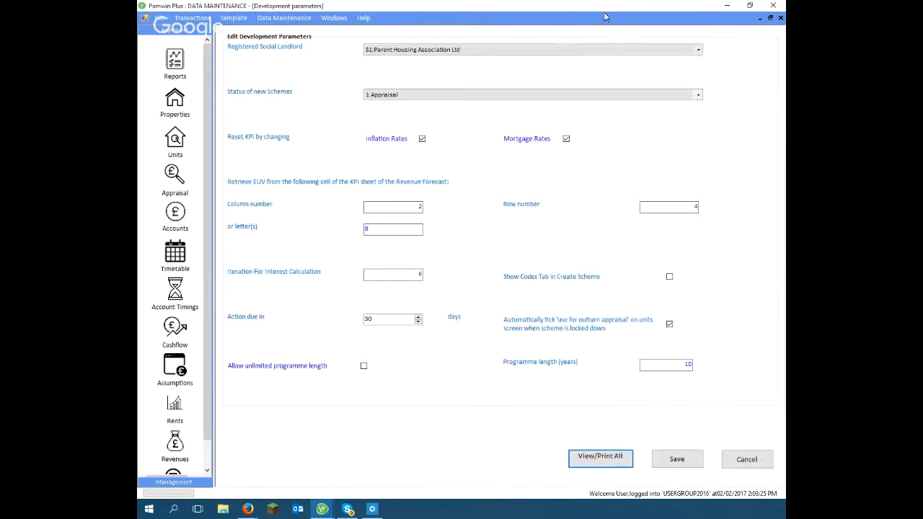
Open the scheme's Units Handover screen and arrange all open windows horizontally
click(177, 145)
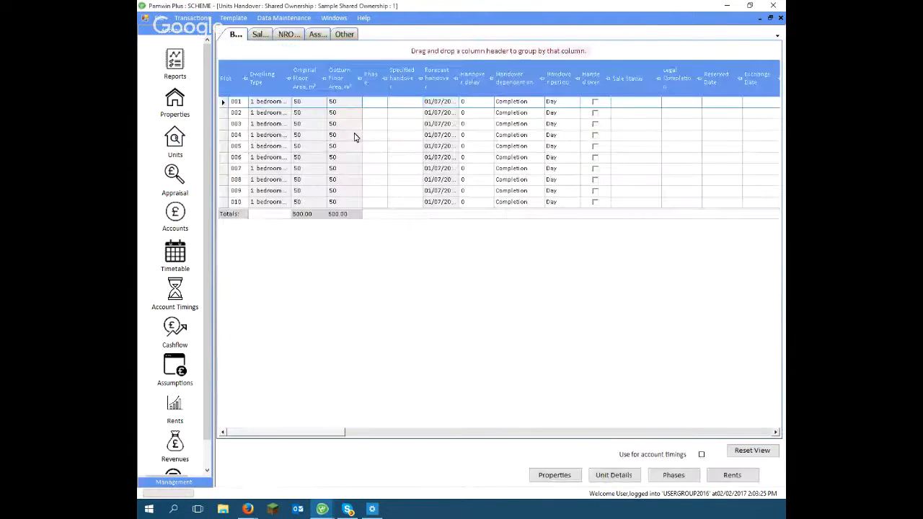
click(328, 19)
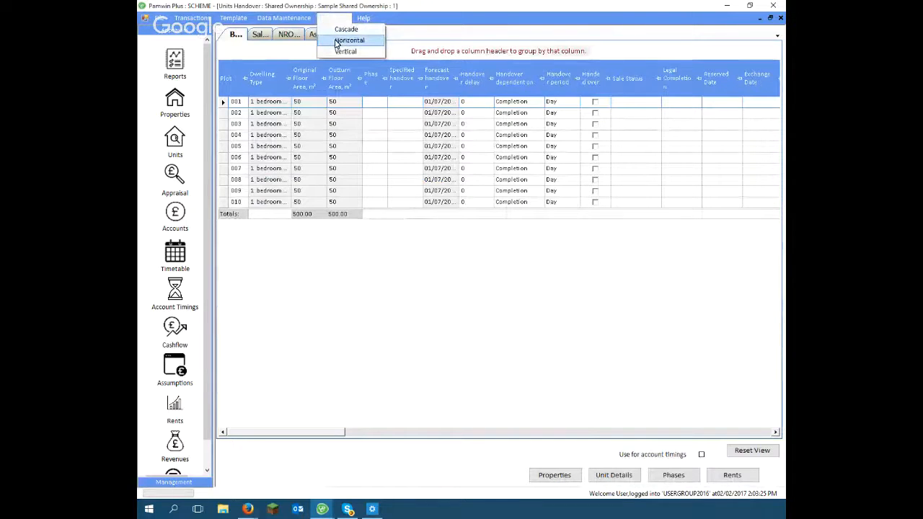
click(337, 41)
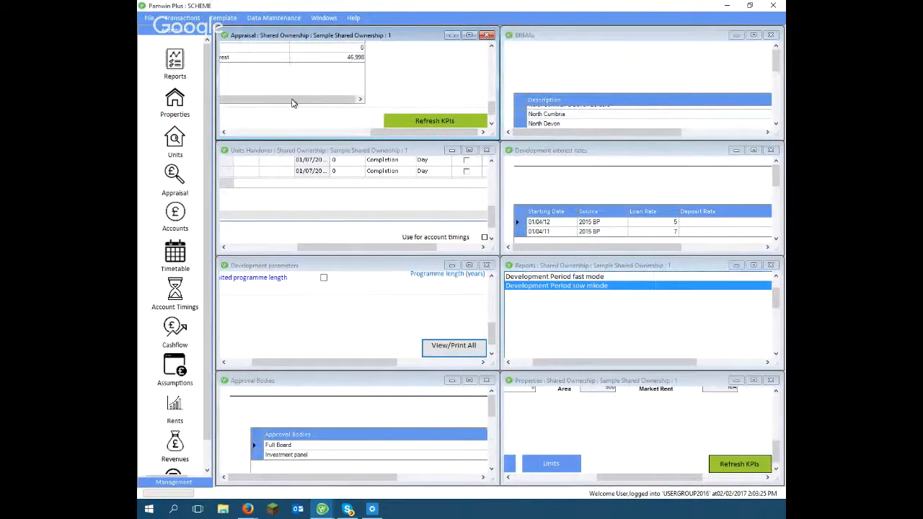
Close all Data Maintenance screens and tile the remaining scheme windows vertically
click(278, 17)
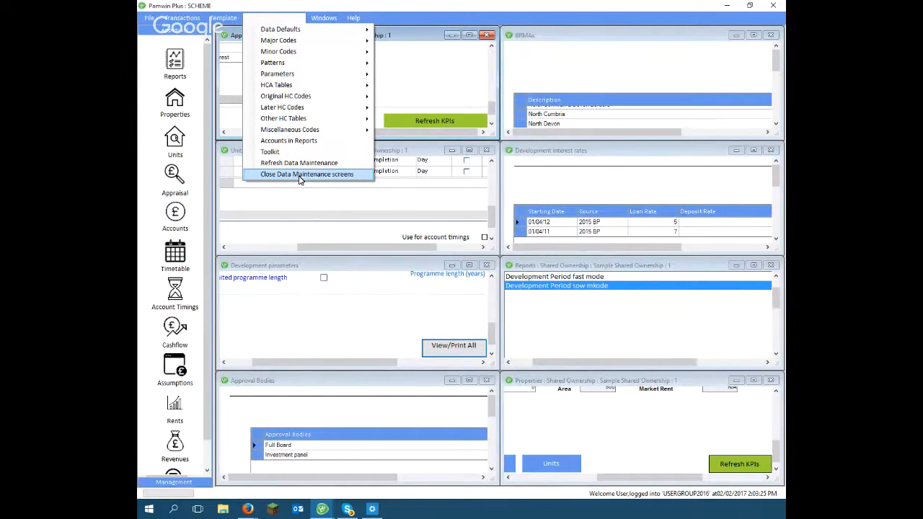
click(299, 175)
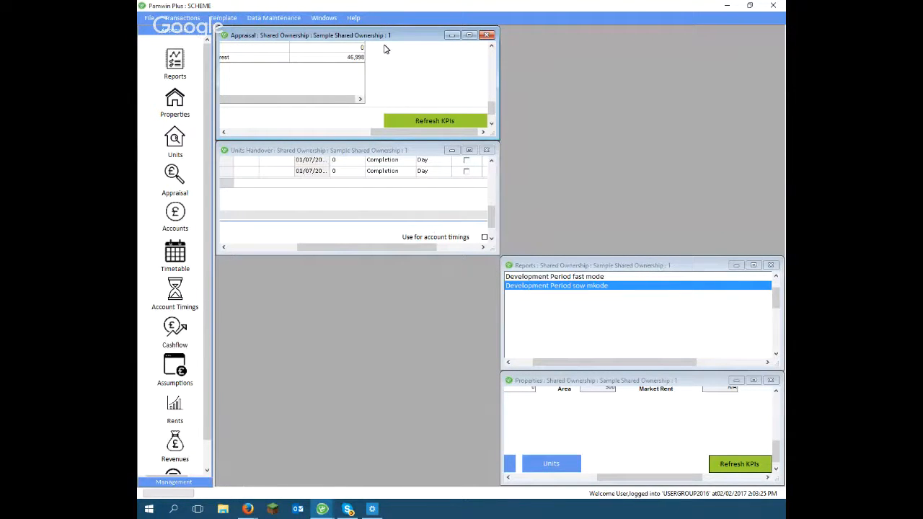
click(281, 20)
mouse_move(322, 20)
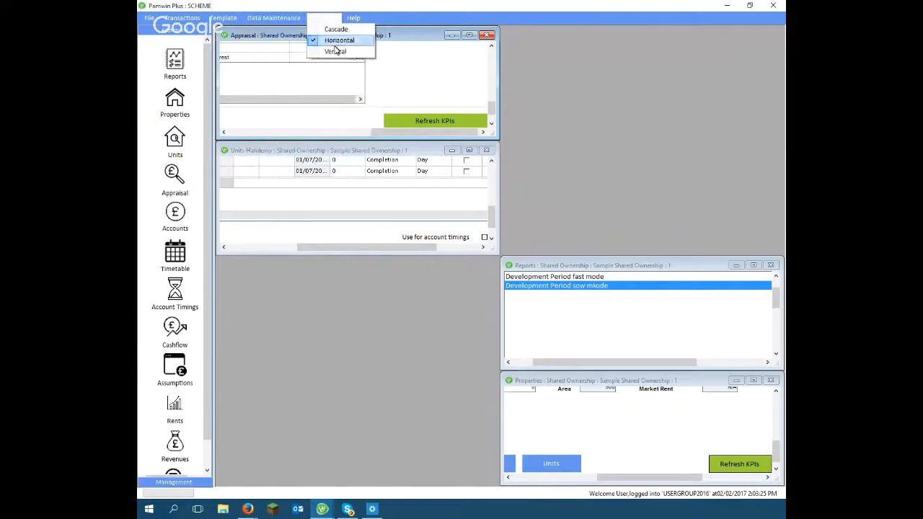
click(336, 51)
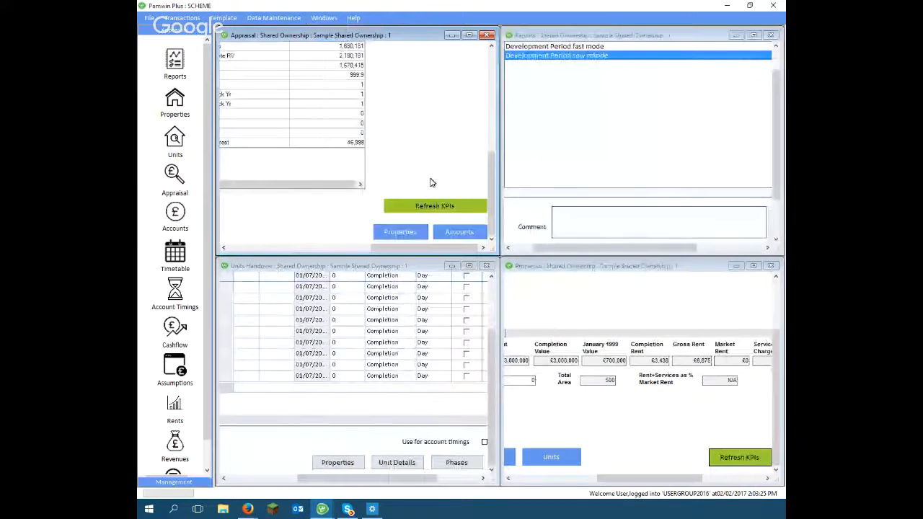
Close the scheme's Reports and Units Handover windows, leaving Appraisal and Properties open
drag(418, 247, 267, 256)
click(377, 463)
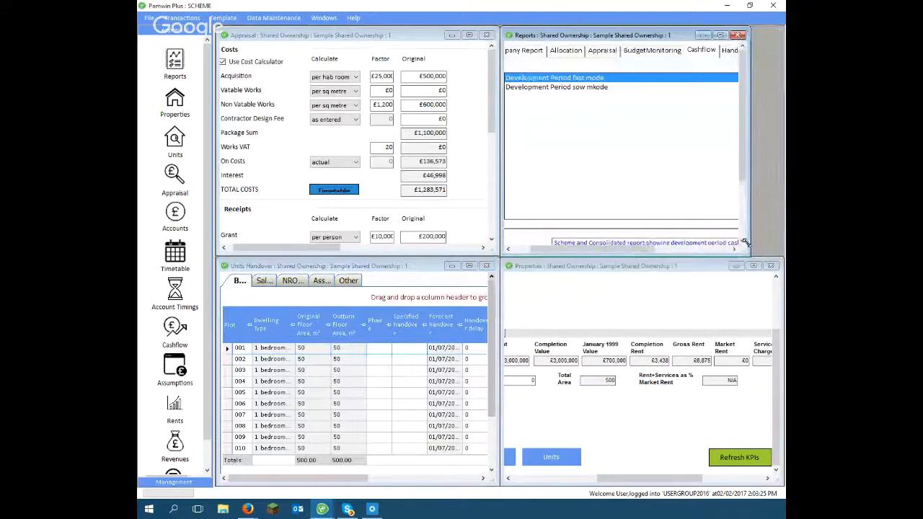
drag(748, 252, 782, 253)
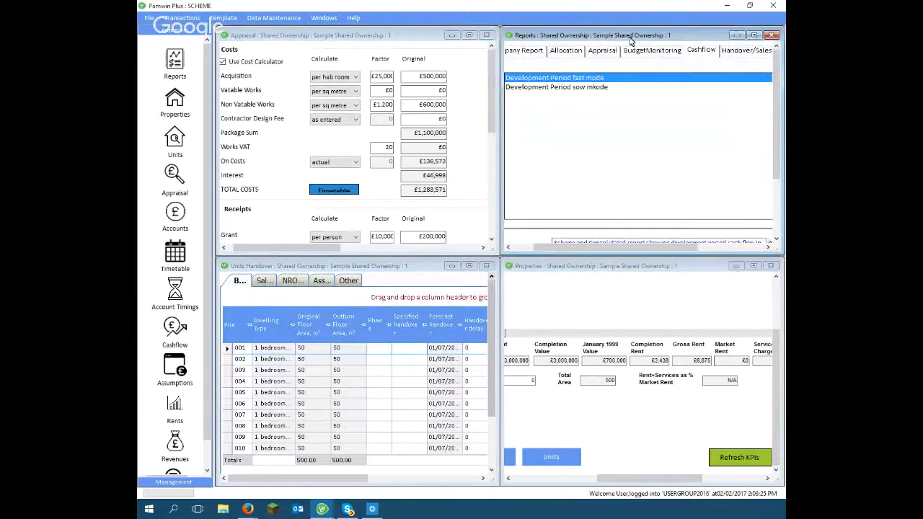
drag(630, 41, 564, 105)
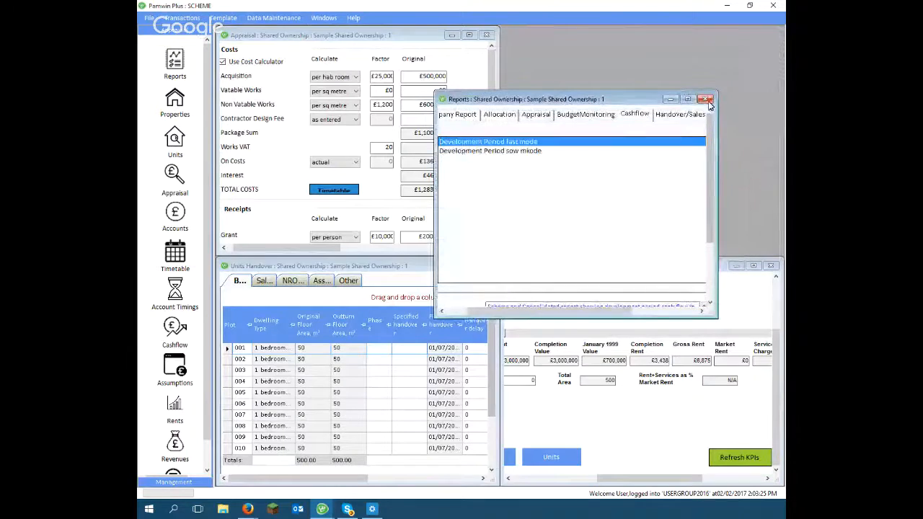
click(708, 102)
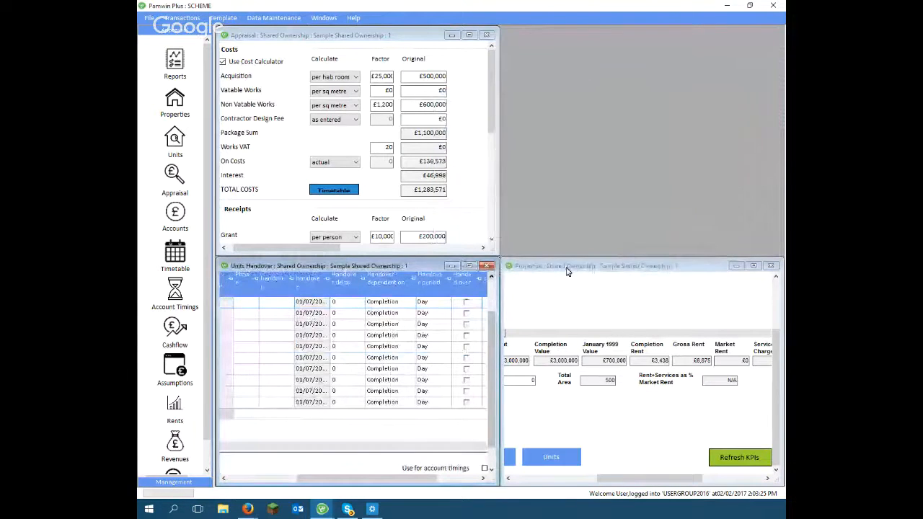
click(488, 266)
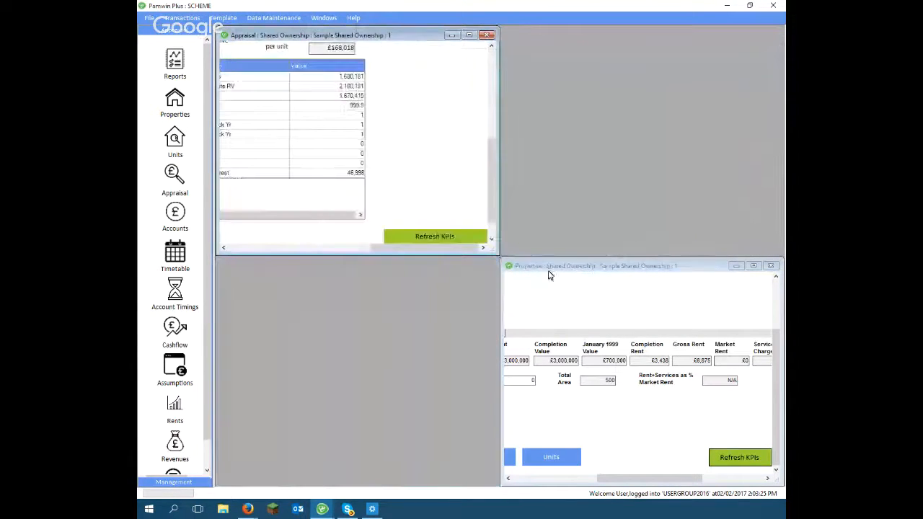
Stretch the Appraisal and Properties windows to the full workspace width, with Appraisal placed above Properties
drag(494, 252, 782, 239)
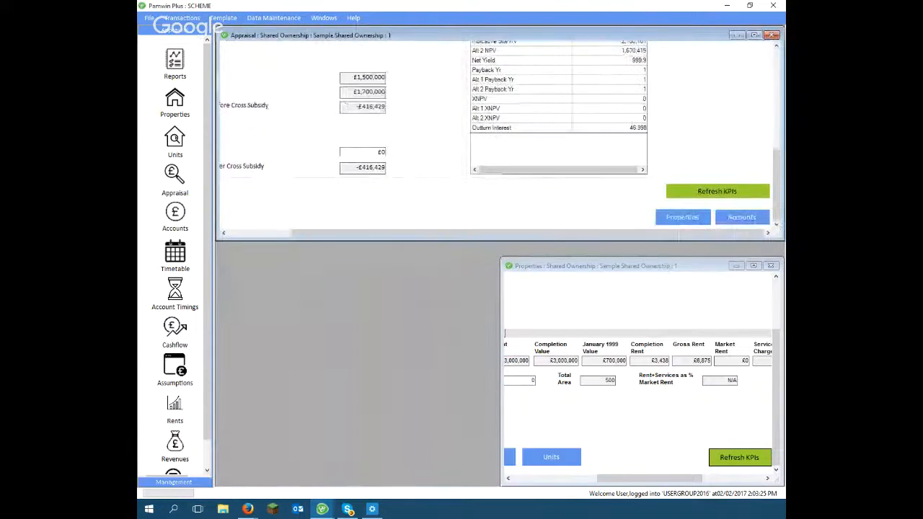
drag(775, 186, 774, 87)
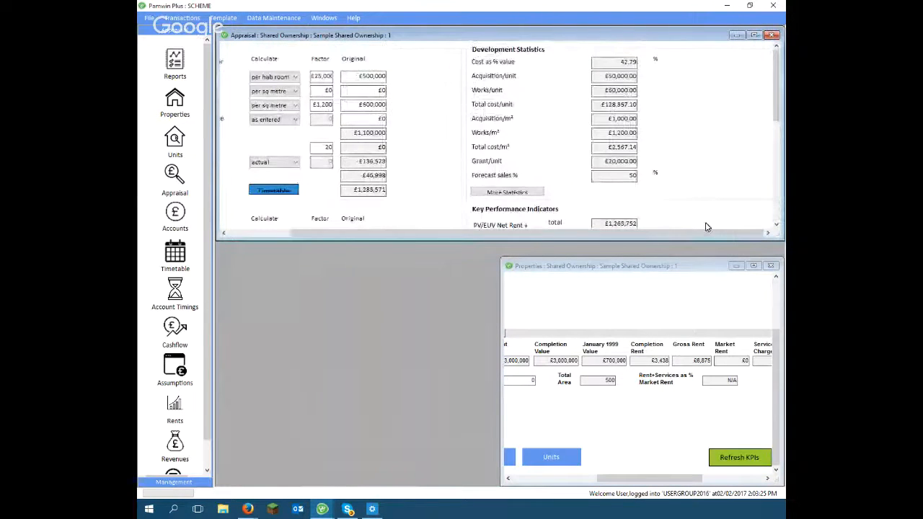
drag(682, 266, 397, 255)
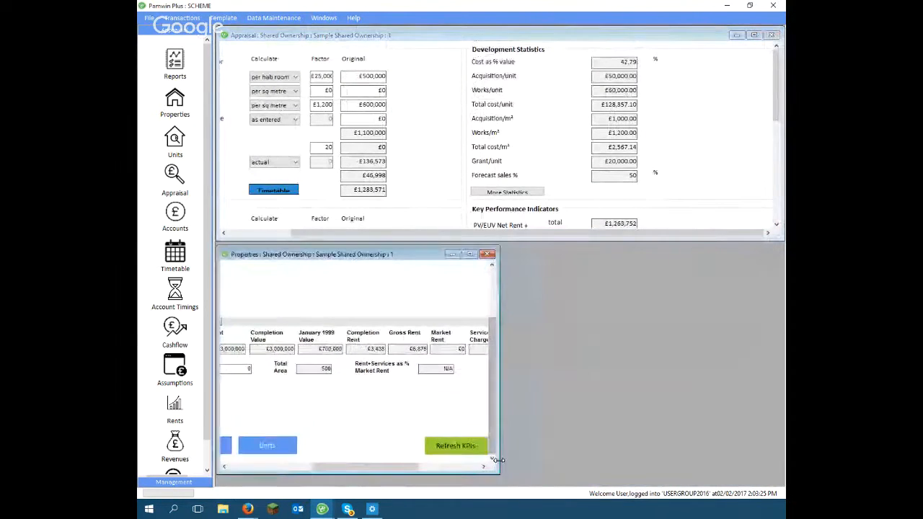
drag(494, 473, 782, 473)
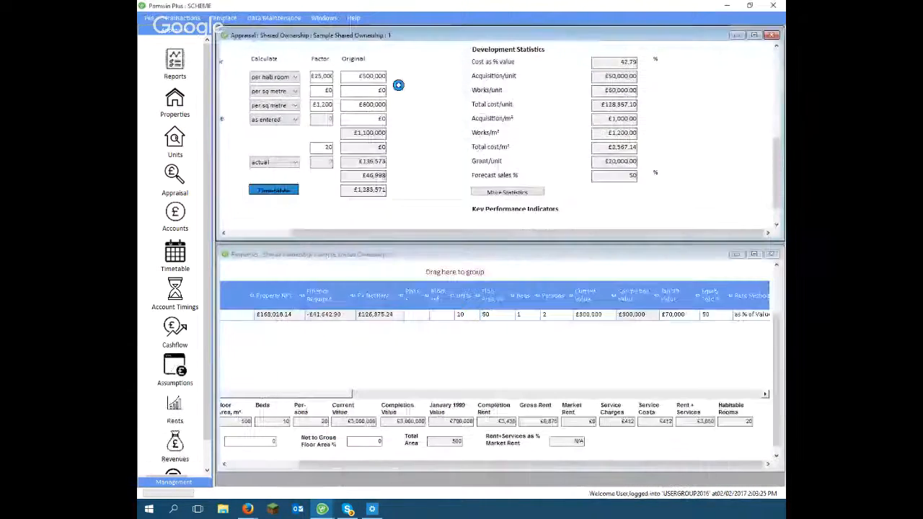
drag(447, 9, 504, 41)
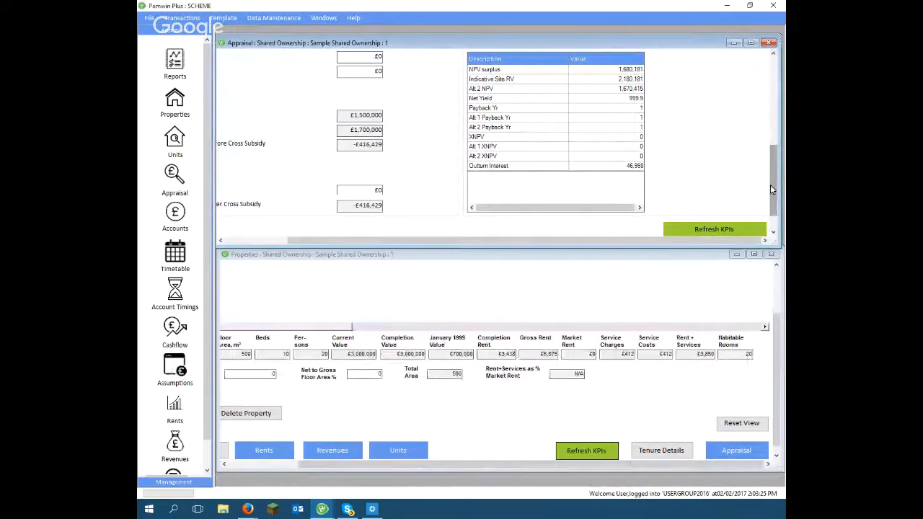
drag(772, 188, 772, 101)
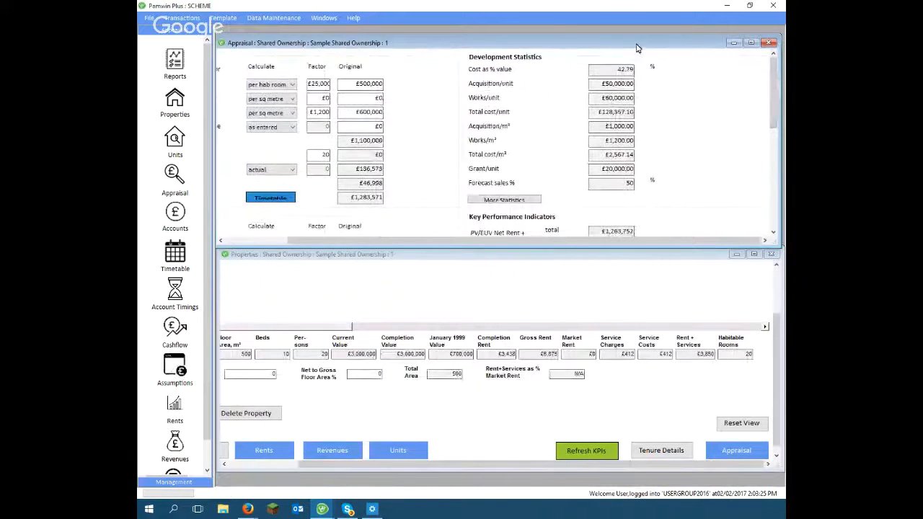
drag(636, 48, 635, 42)
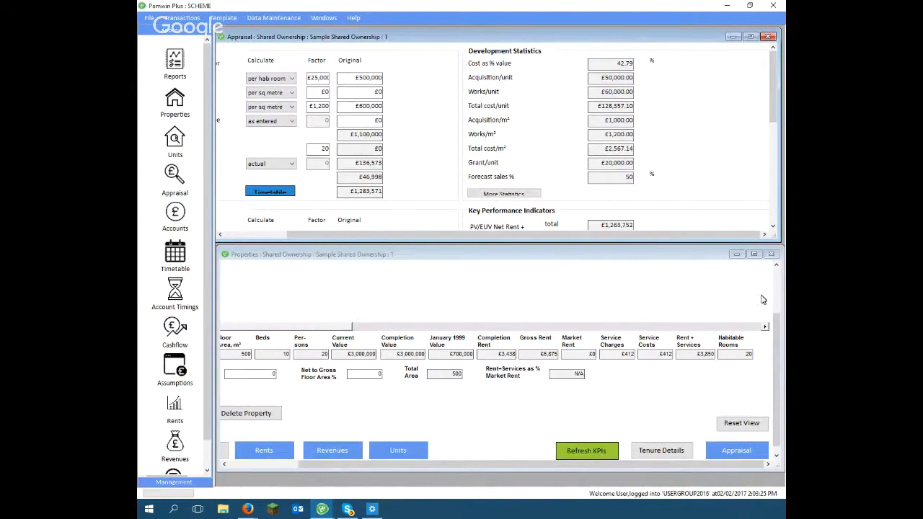
click(778, 310)
drag(778, 310, 777, 273)
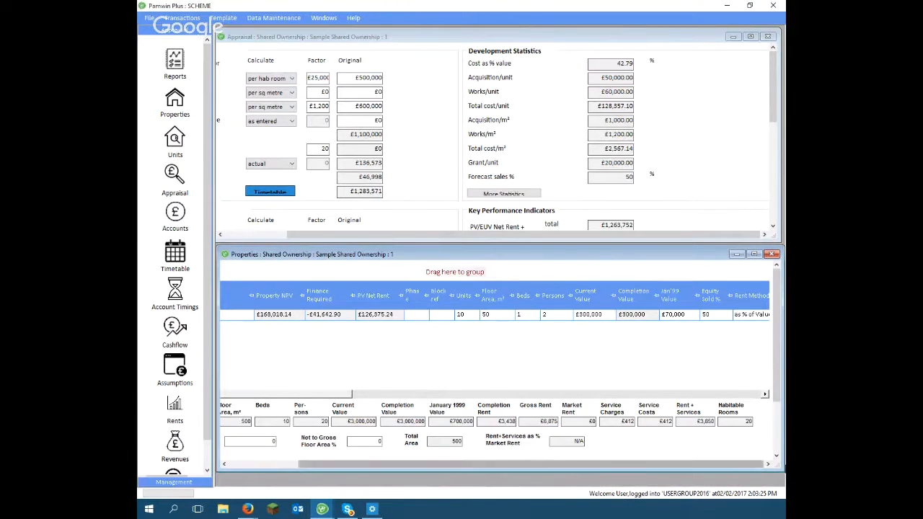
Switch to the Apportion Transaction Demo project window and maximise it
click(322, 509)
click(271, 449)
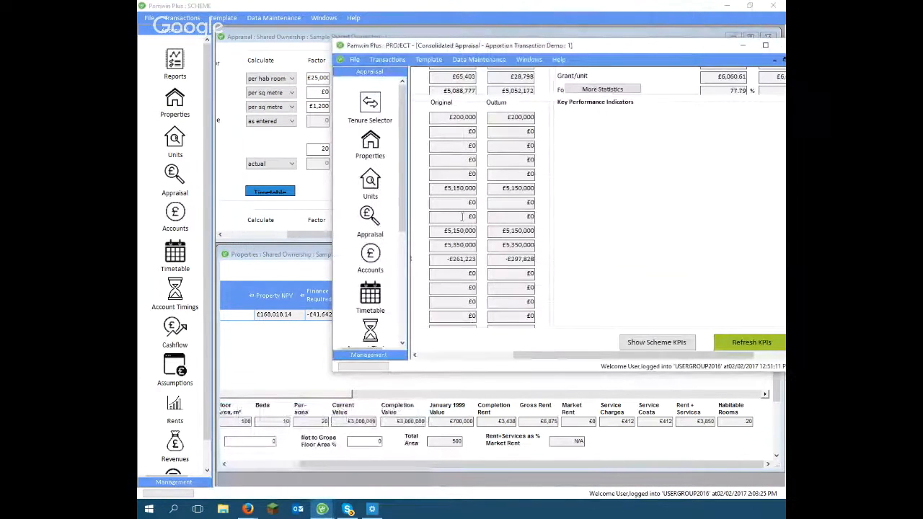
drag(626, 45, 480, 101)
double_click(481, 101)
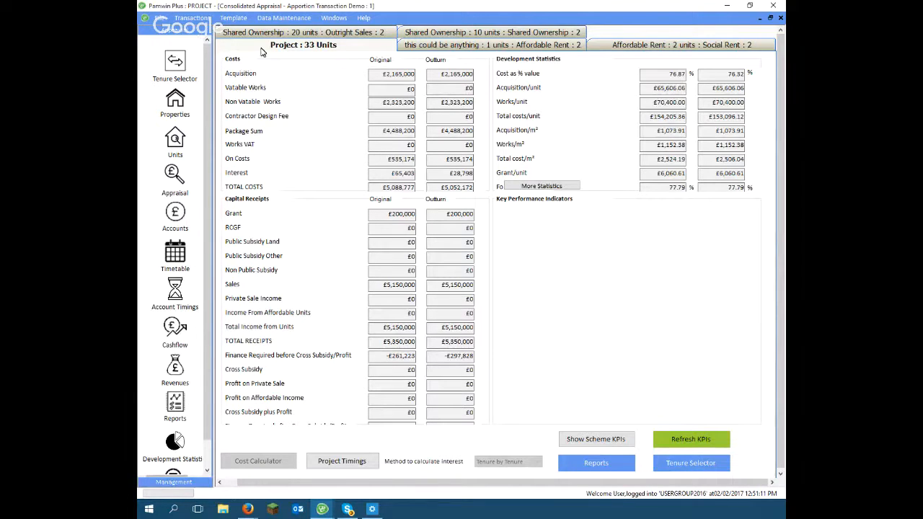
Start a new private developer appraisal with scheme code "second demo to show new field" and description "somewhere in mitcham"
click(158, 24)
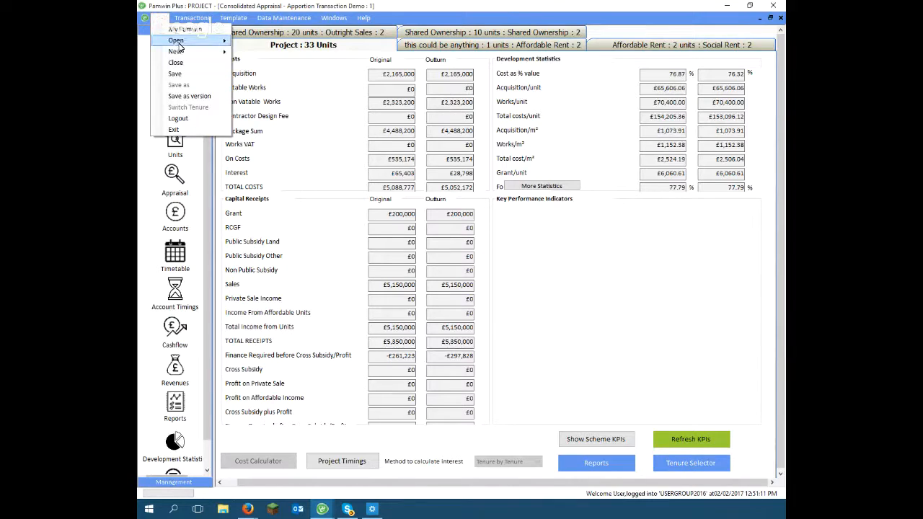
mouse_move(182, 54)
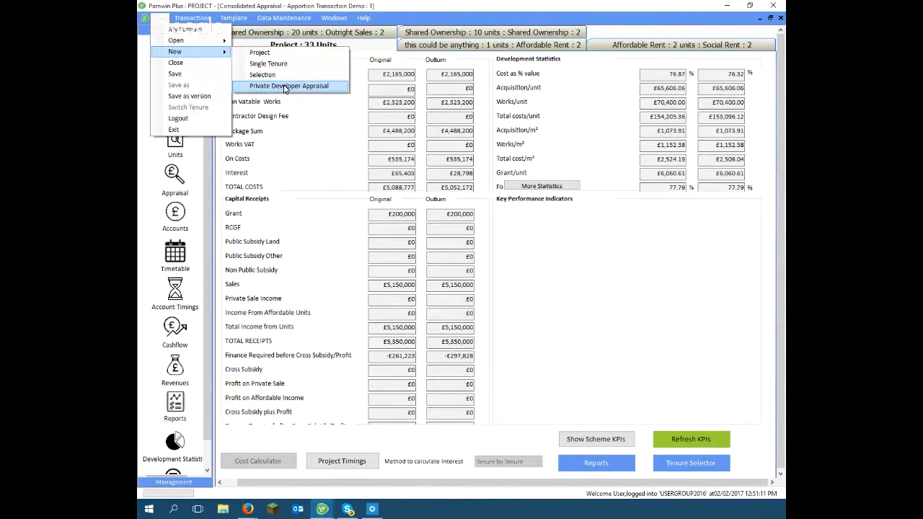
click(284, 86)
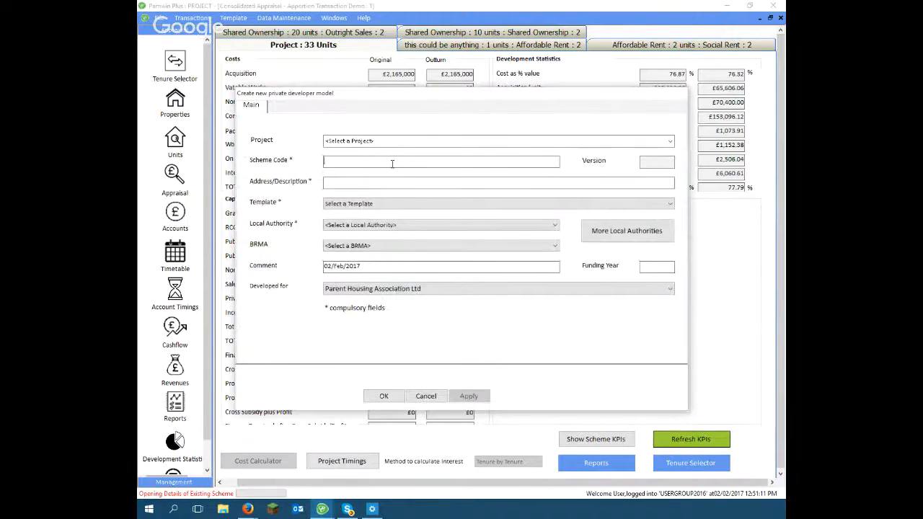
click(392, 163)
text(se)
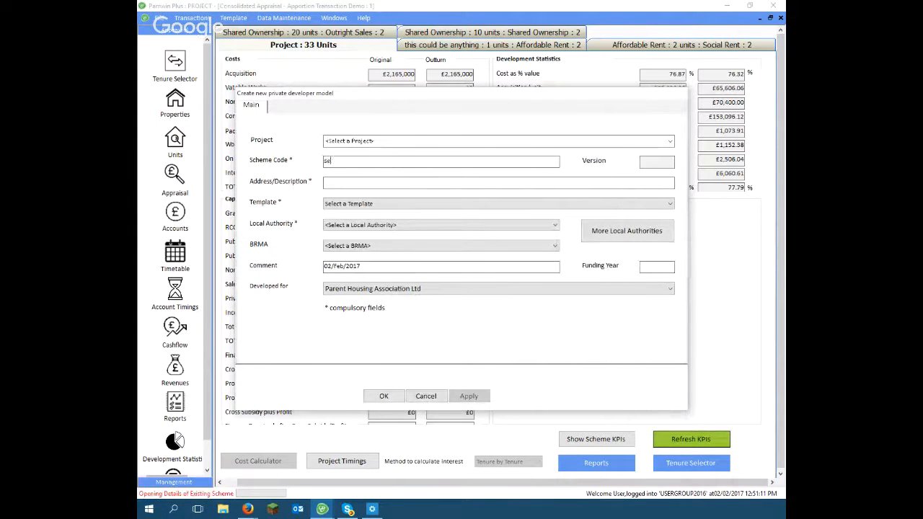
text(cond demo to show new fieldsome)
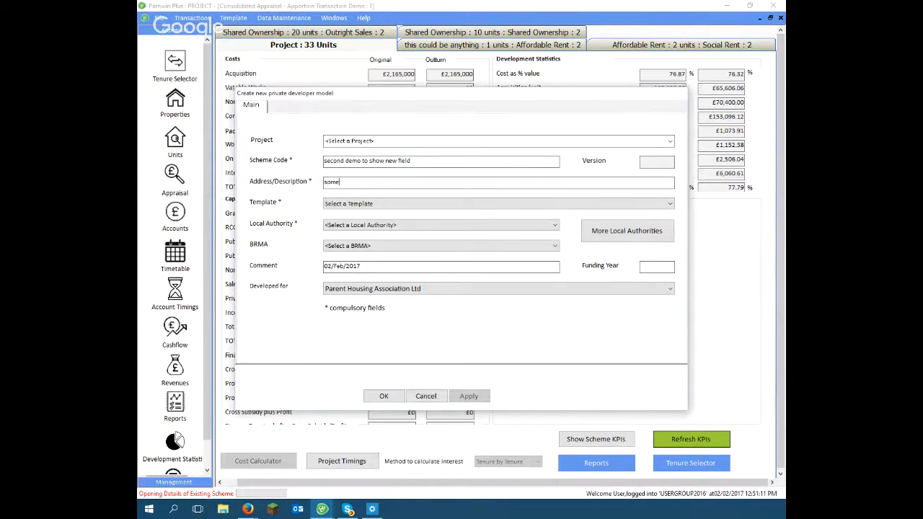
text(where in mitcham)
key(Tab)
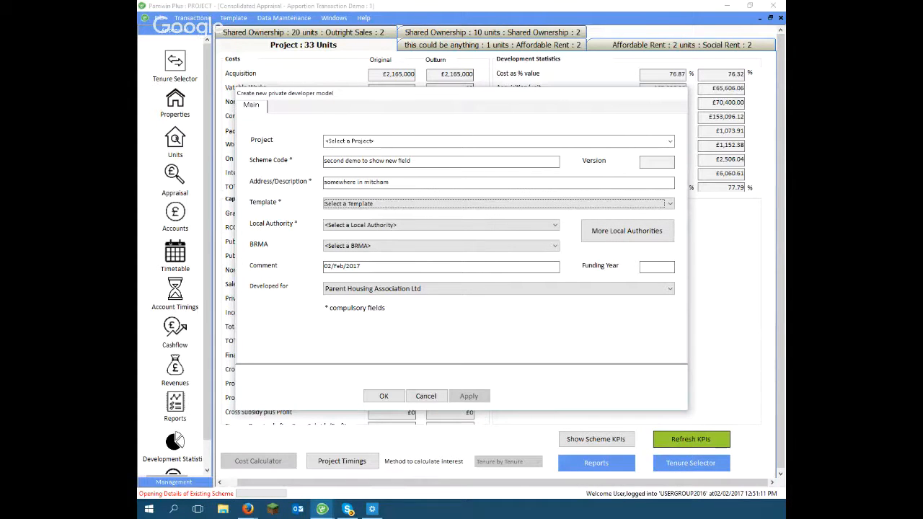
Choose the Developer Model 2016 template and Merton as the local authority
key(Down)
key(Tab)
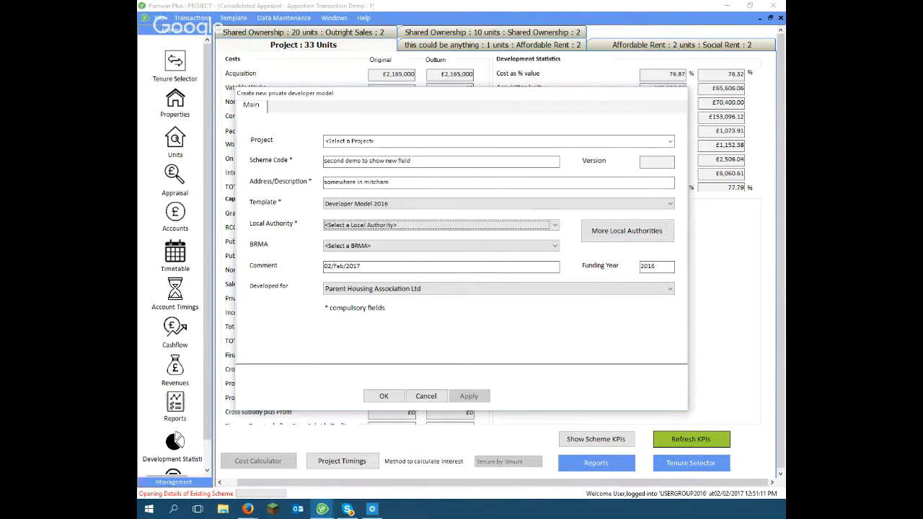
key(m)
key(Tab)
key(Tab)
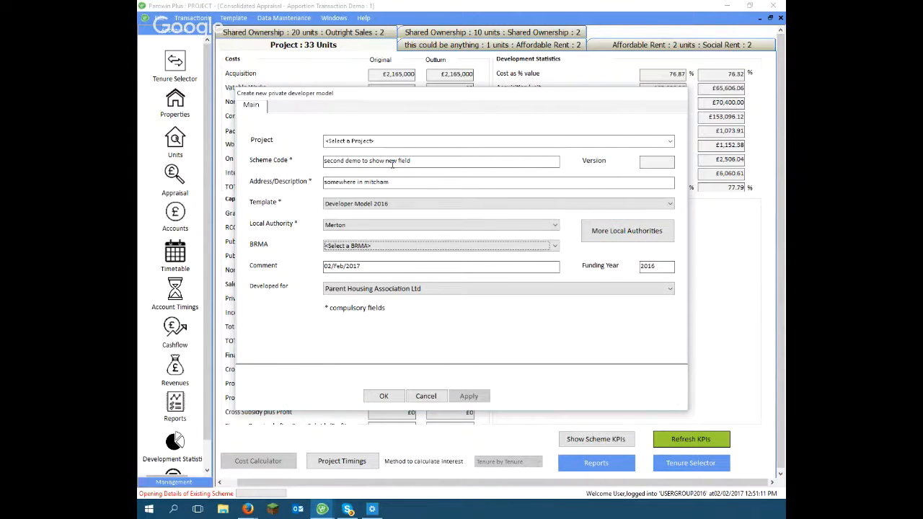
Set the BRMA to Inner South West London and the funding year to 2017
click(553, 245)
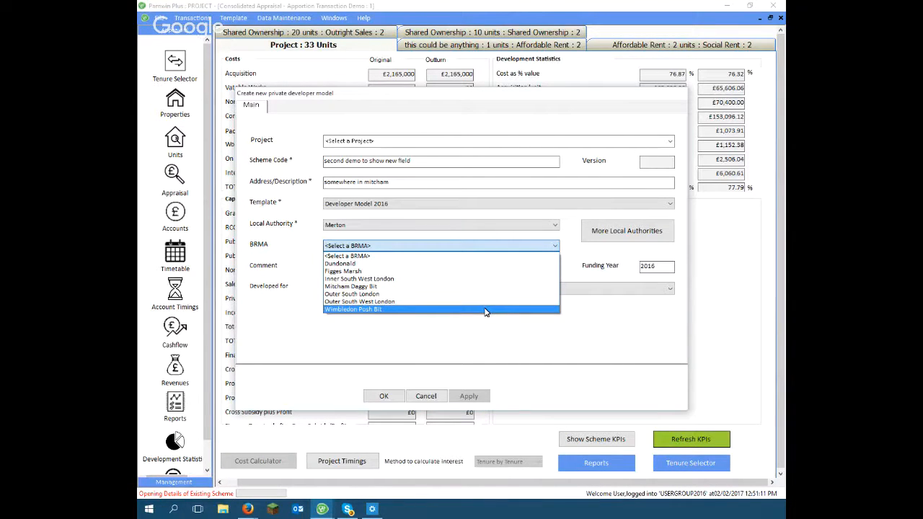
click(472, 271)
click(479, 245)
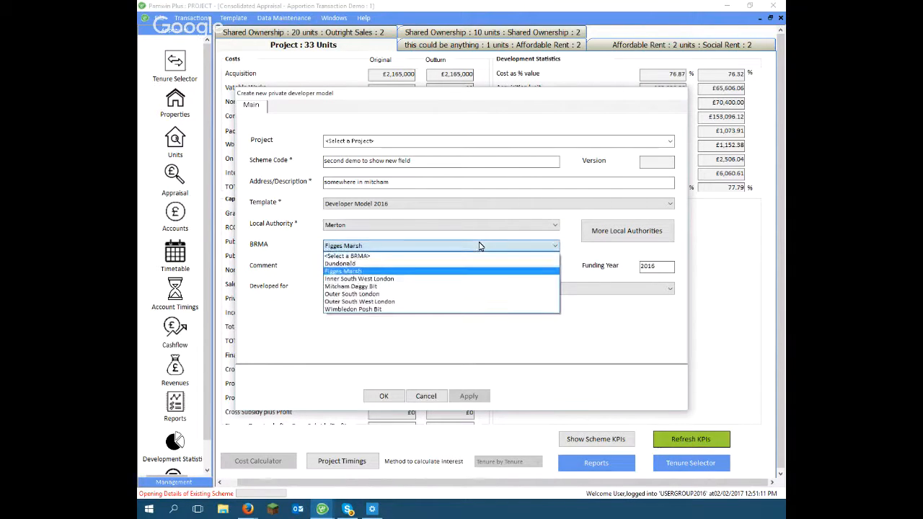
click(482, 281)
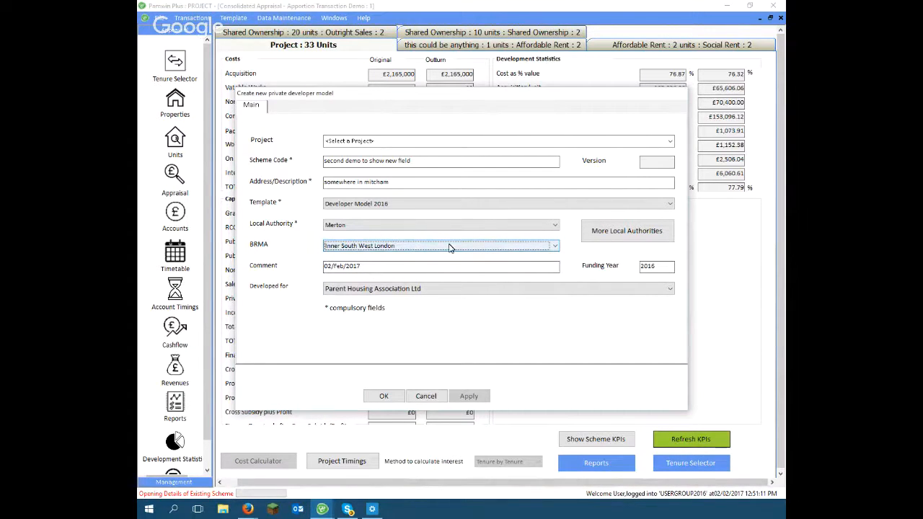
click(666, 267)
text(7)
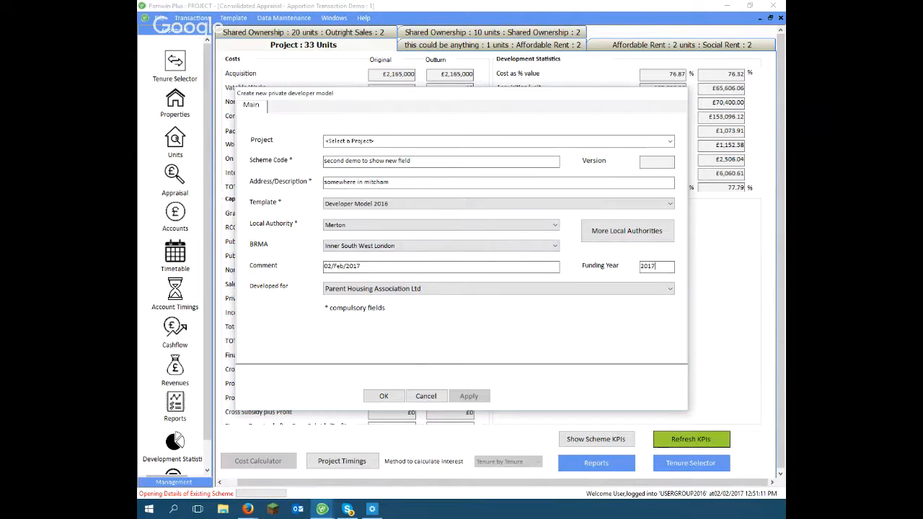
key(Tab)
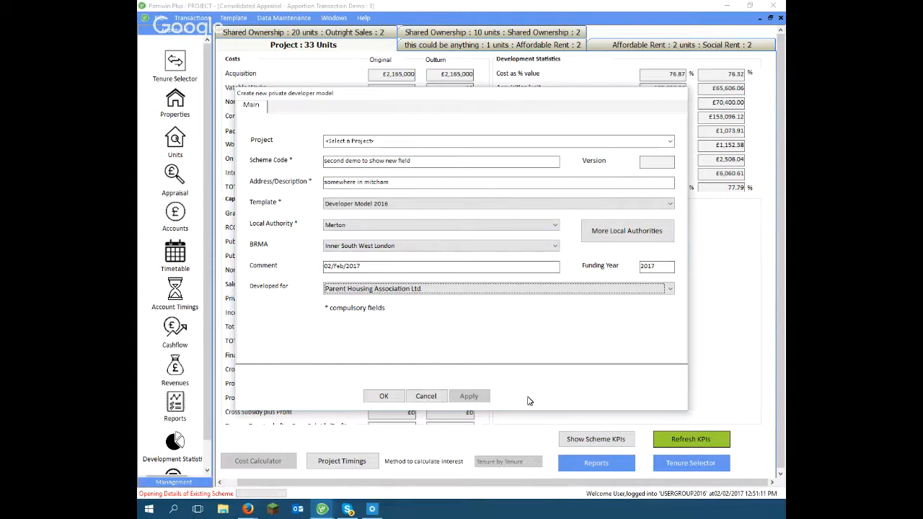
Create the private developer scheme and maximise its new window
click(395, 397)
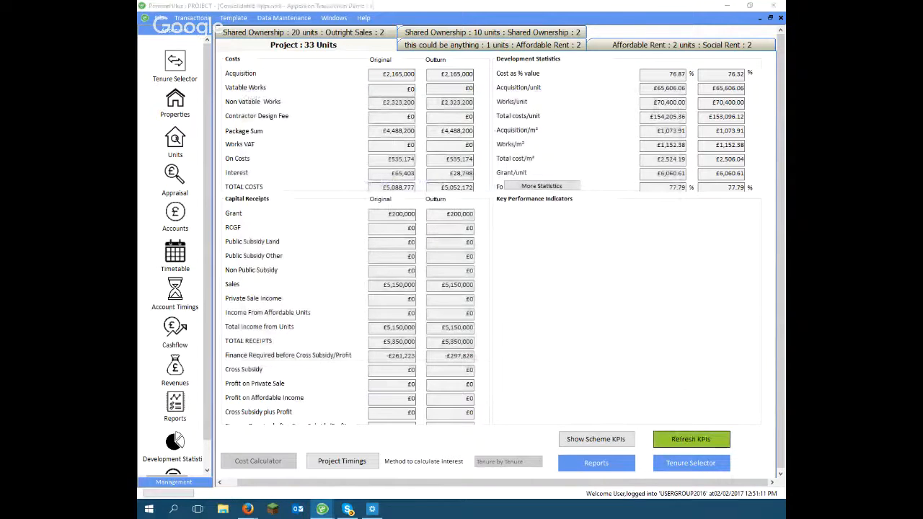
drag(785, 56, 458, 96)
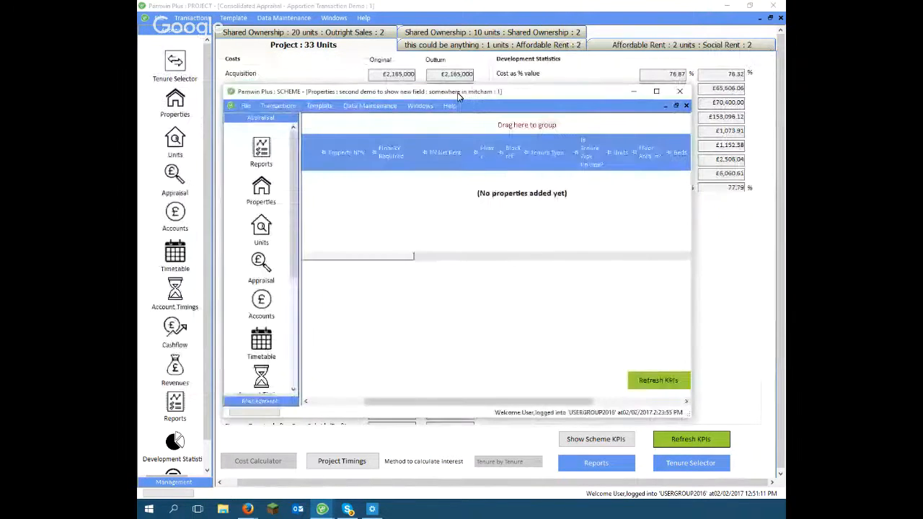
double_click(457, 92)
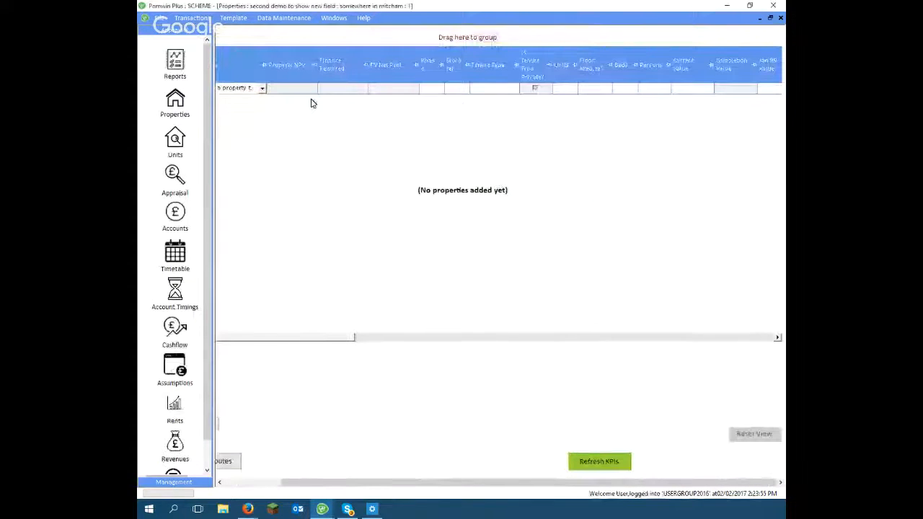
Add two properties to the scheme: a 2 Bed 3 Person Flat and a 2 Bed 3 Person House
click(263, 88)
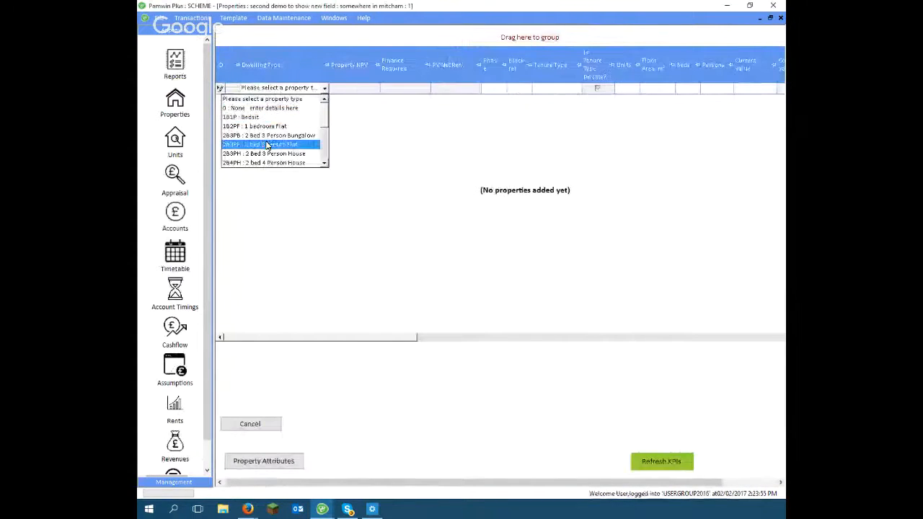
click(271, 143)
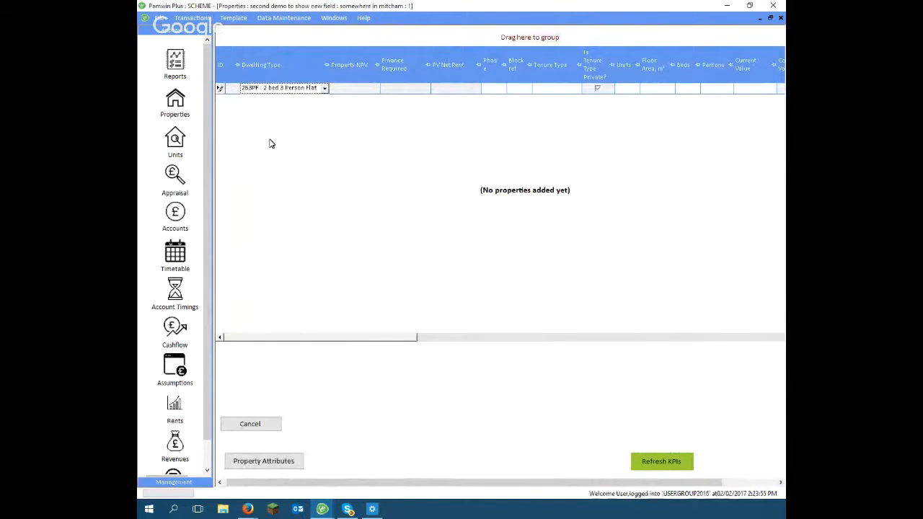
right_click(270, 139)
click(309, 179)
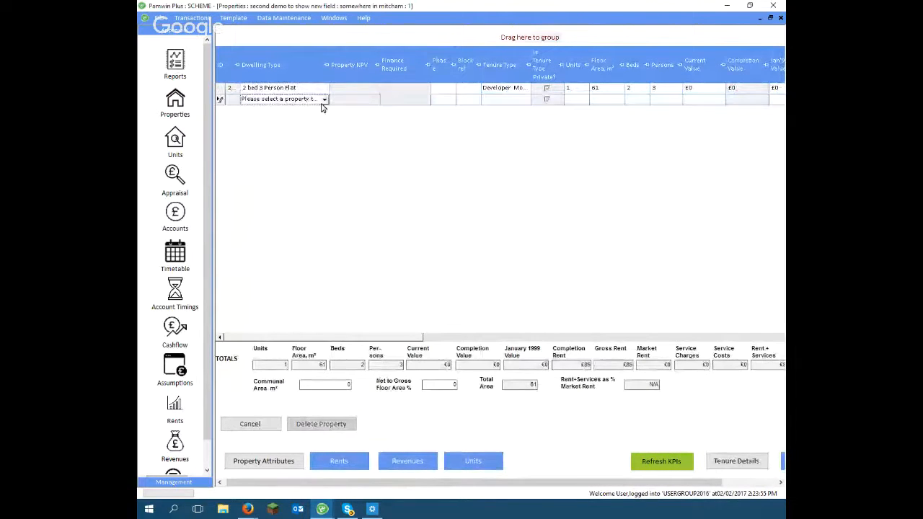
click(324, 99)
click(303, 173)
Add a third property with the dwelling type 2 Bed 4 Person House
right_click(303, 137)
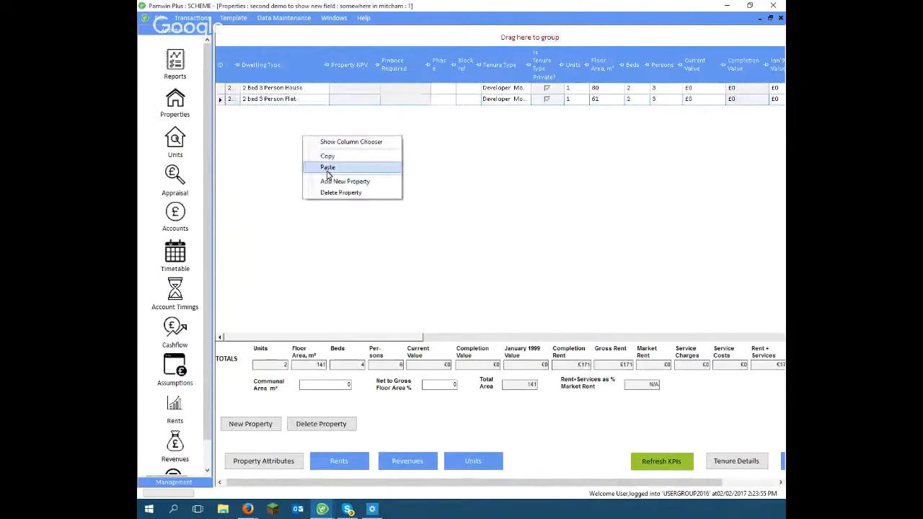
click(330, 181)
click(324, 110)
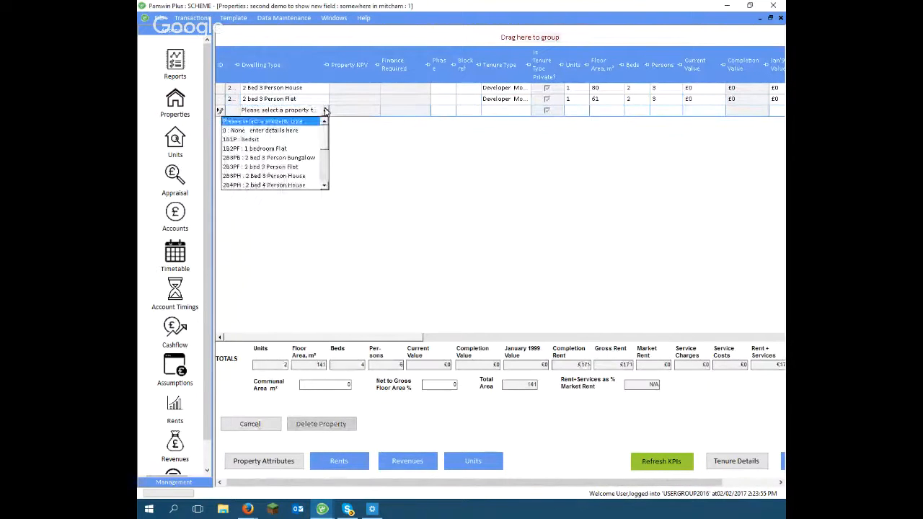
click(292, 186)
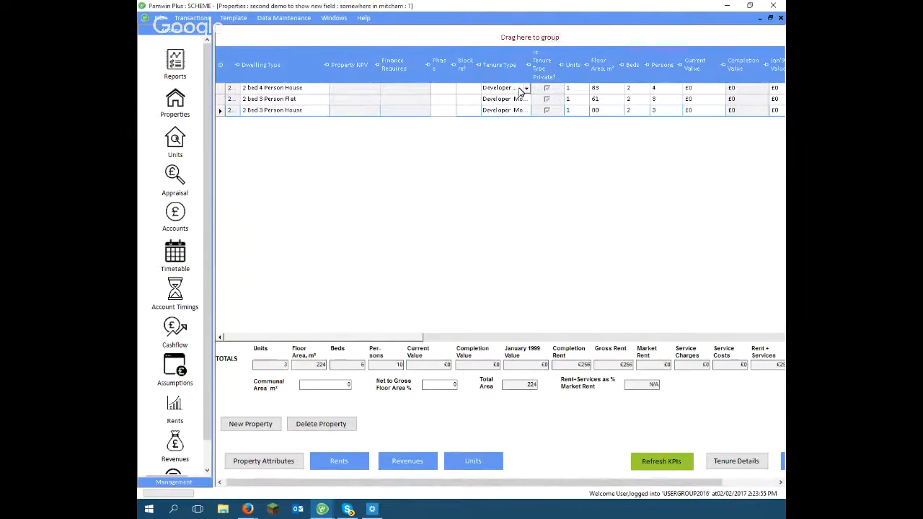
Set the tenure type of the 2 Bed 3 Person Flat to Shared Ownership
click(526, 99)
click(527, 101)
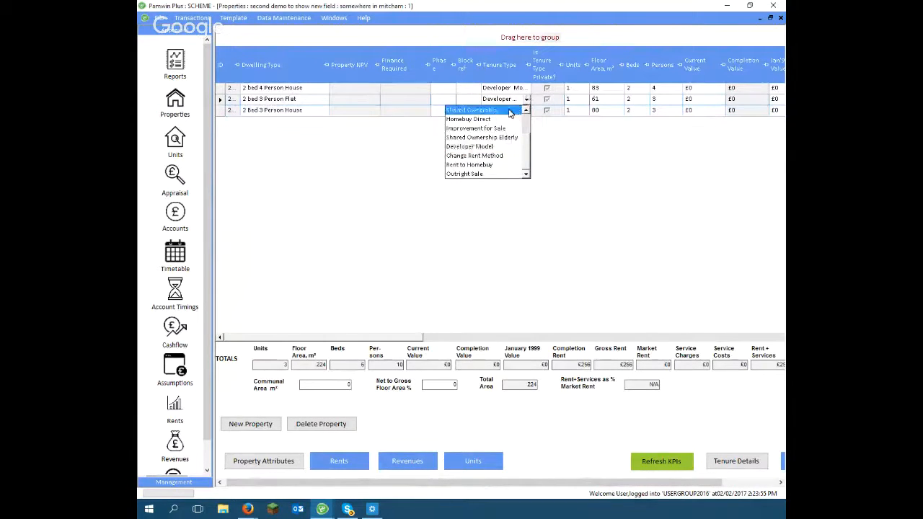
click(505, 109)
click(505, 111)
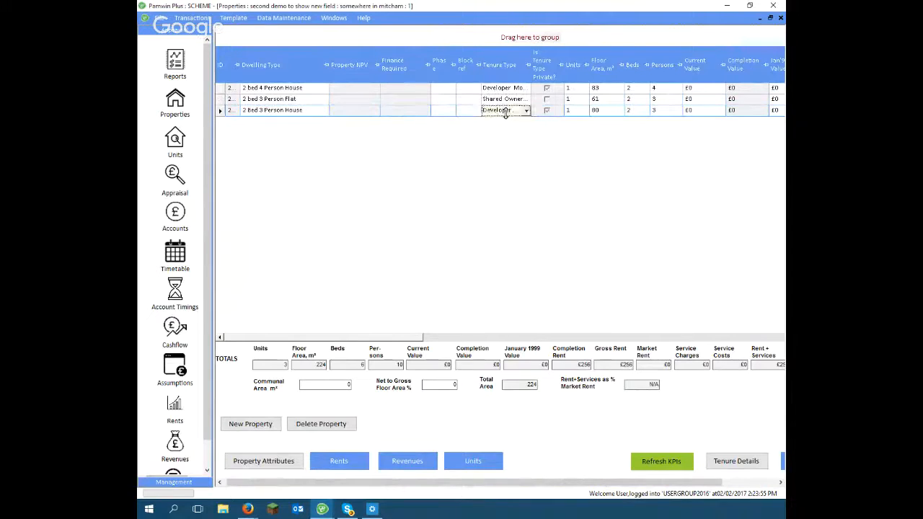
Set the tenure type of the 2 Bed 3 Person House to Affordable Rent
click(506, 112)
click(507, 111)
click(528, 111)
click(529, 109)
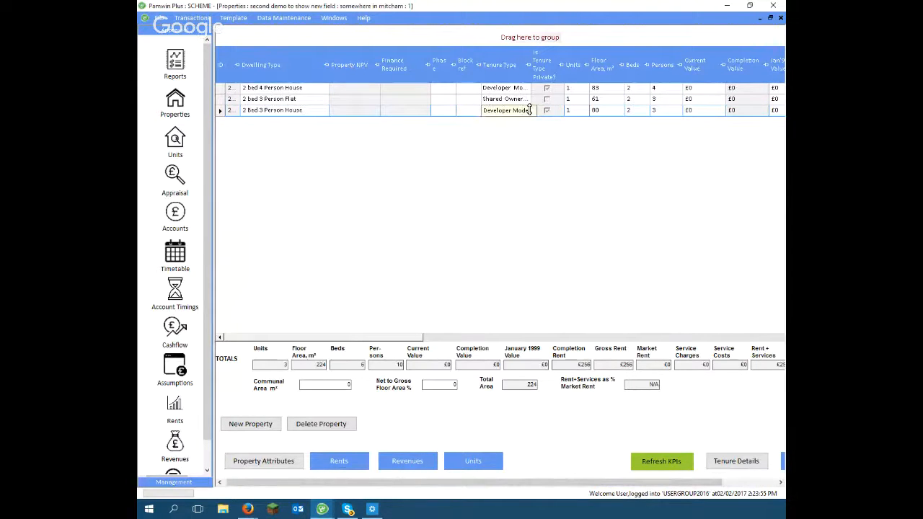
click(528, 109)
click(528, 109)
click(527, 111)
click(527, 110)
click(527, 111)
click(596, 110)
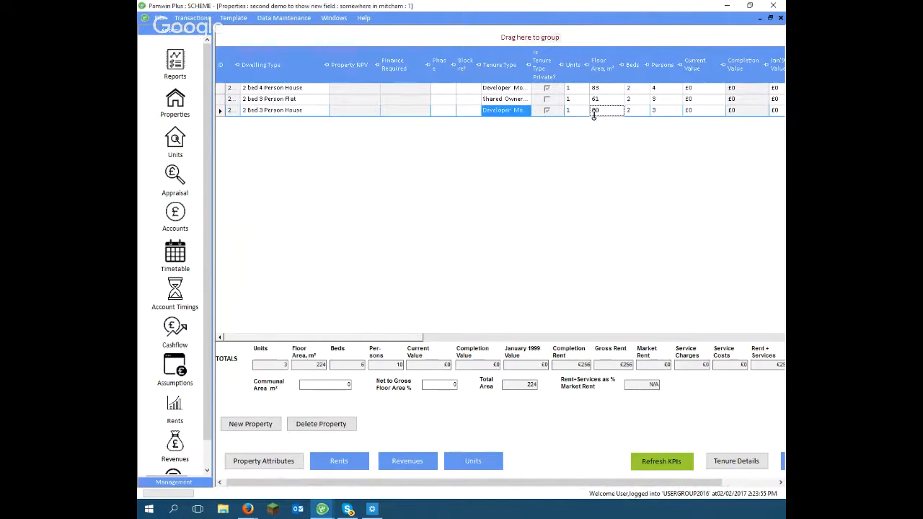
right_click(525, 114)
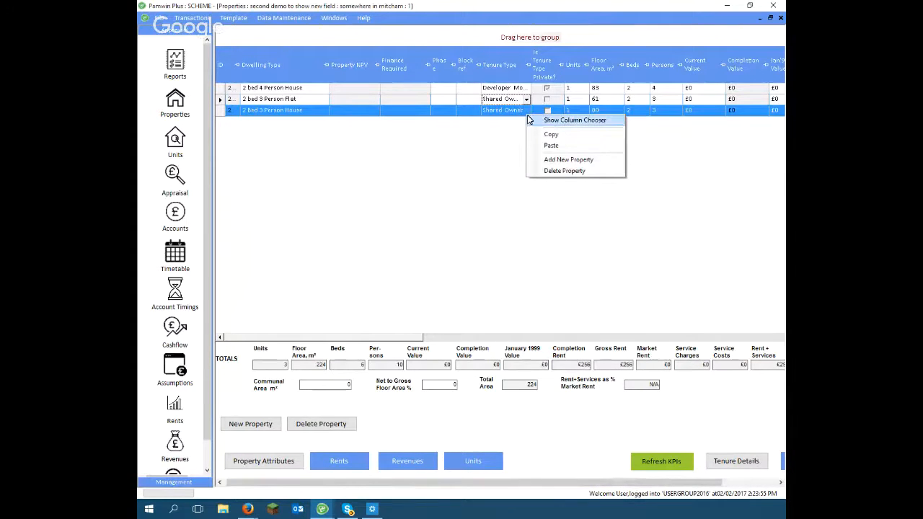
click(519, 113)
click(519, 113)
scroll(508, 126, up, 3)
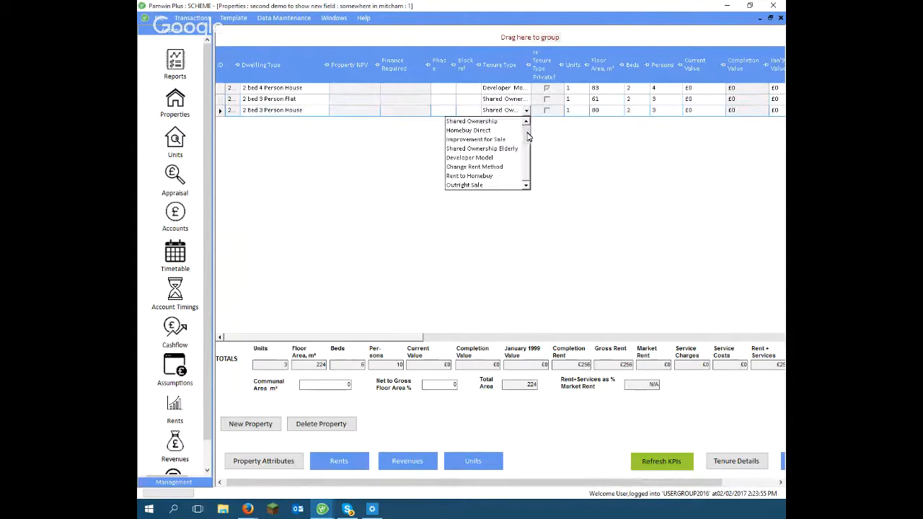
click(501, 123)
key(Tab)
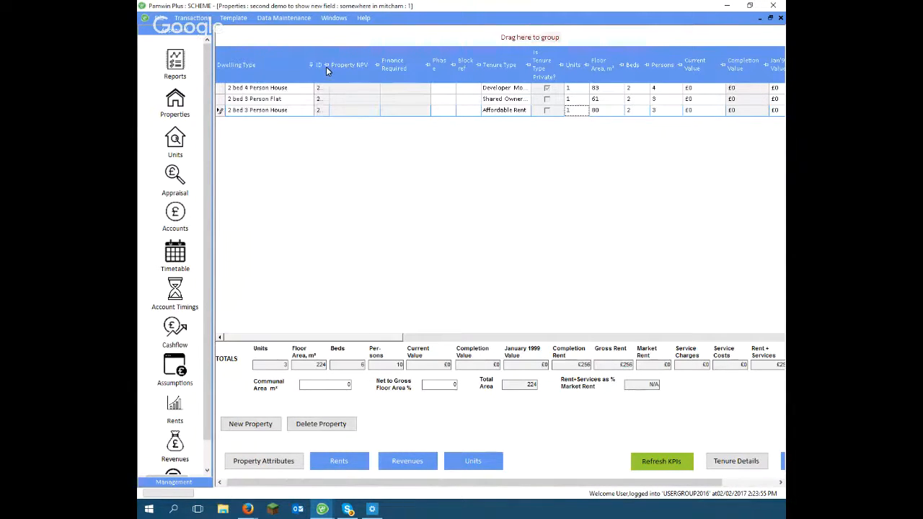
Set Equity Sold % to 100 for all three properties
drag(341, 337, 457, 336)
click(549, 87)
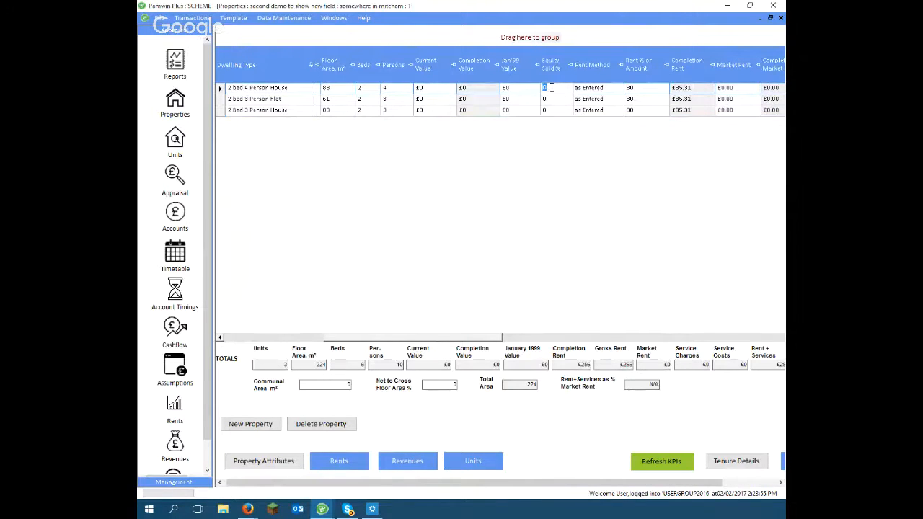
text(100)
key(Return)
text(1)
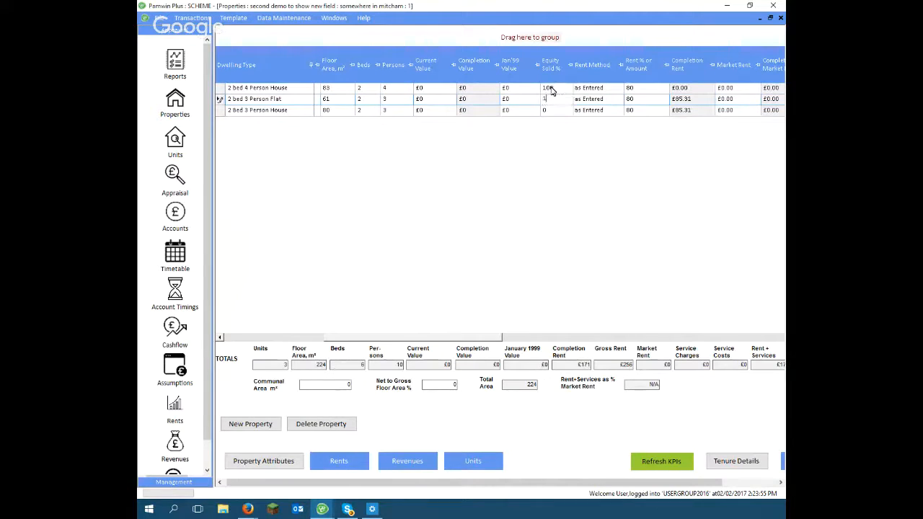
key(Return)
text(100)
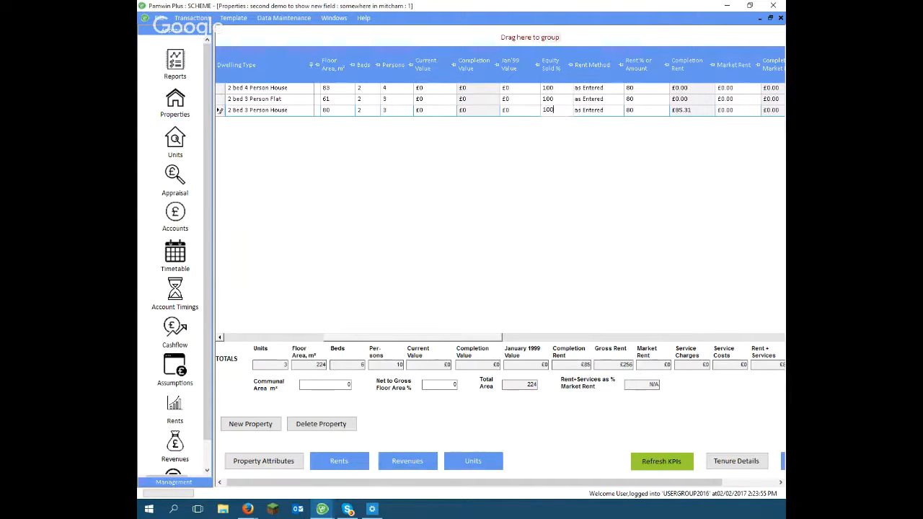
key(Return)
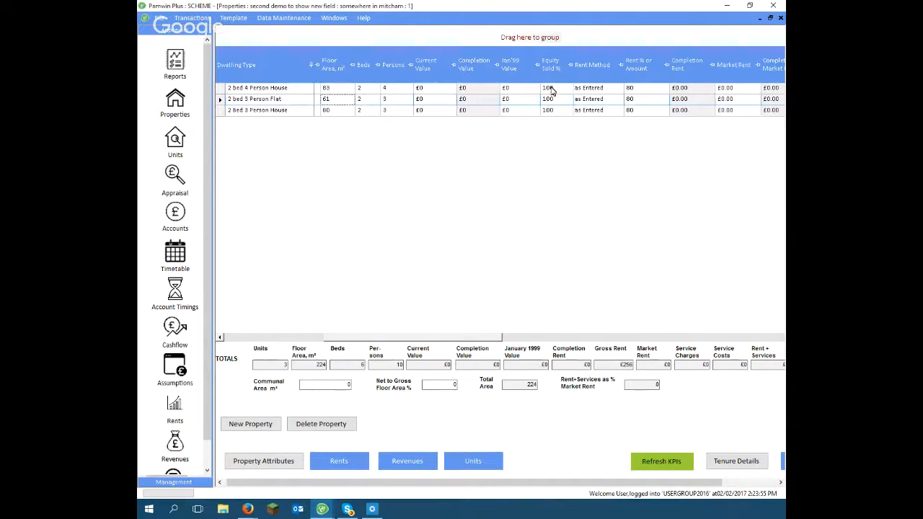
Set the current value of the 2 Bed 4 Person House to £400,000
key(Tab)
key(Tab)
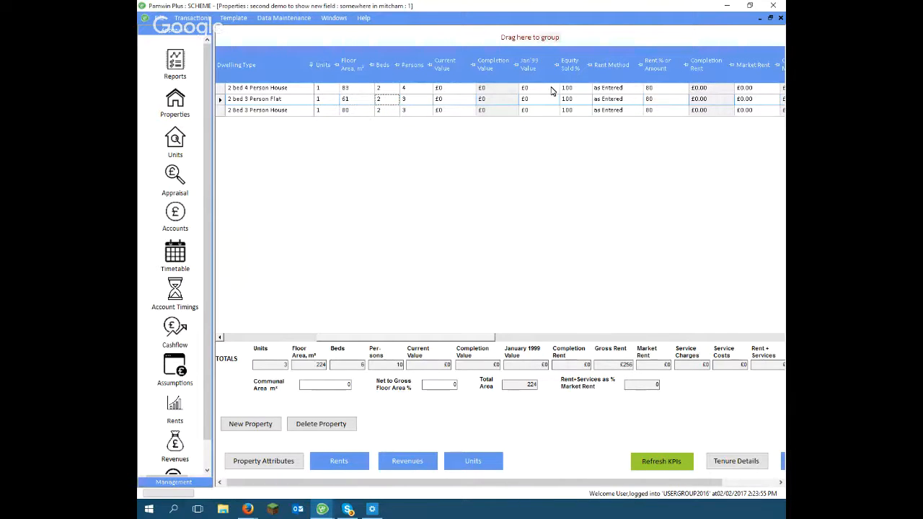
click(447, 90)
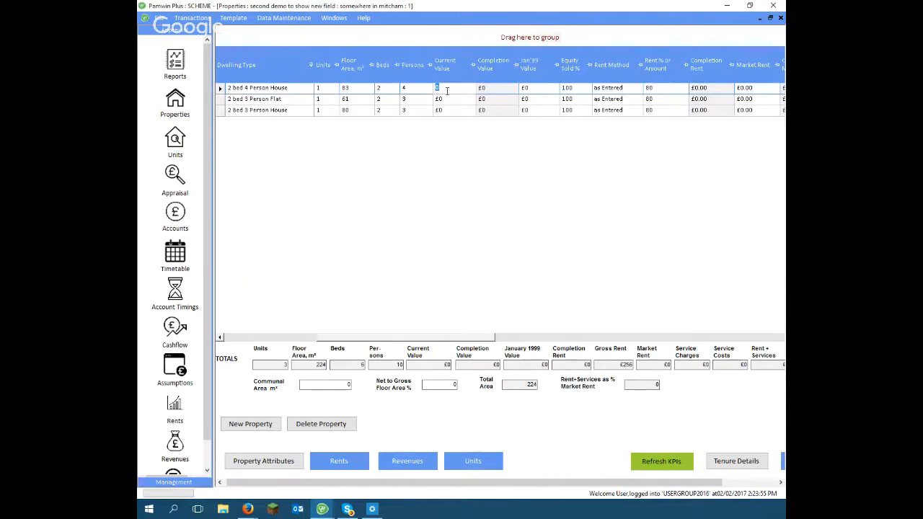
text(400,000)
click(447, 97)
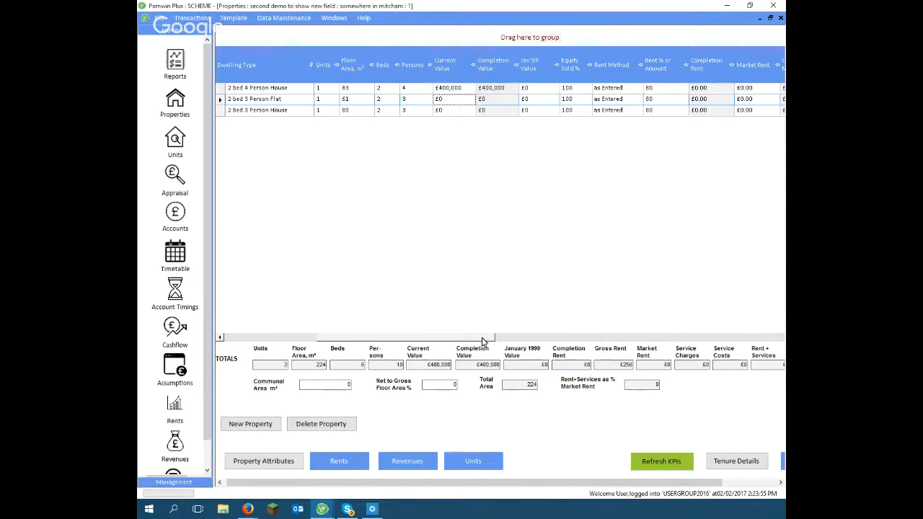
Pin the Tenure Type column beside the dwelling types in the property grid and save the scheme
scroll(486, 340, left, 3)
click(511, 67)
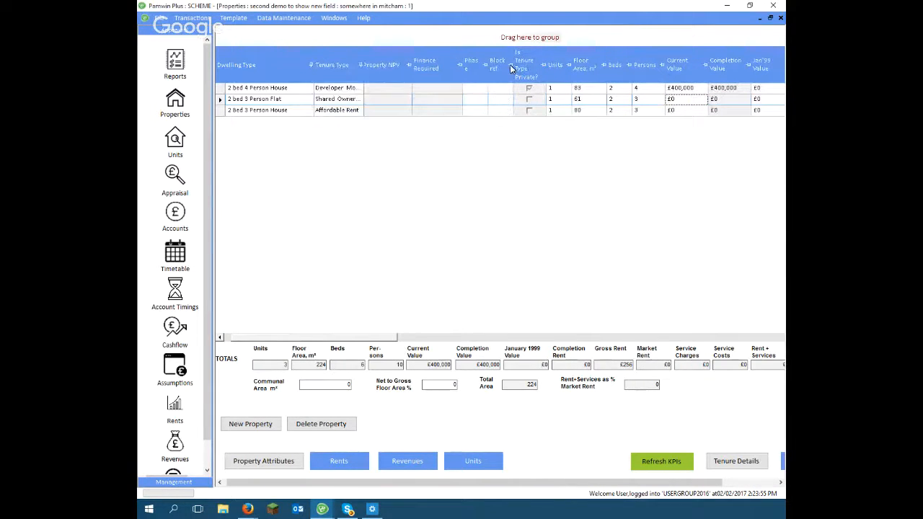
drag(394, 336, 421, 339)
click(160, 21)
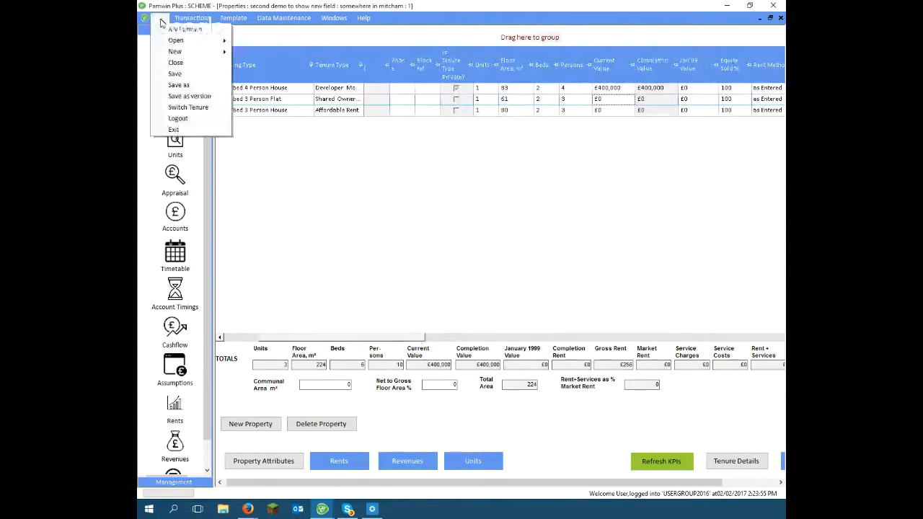
click(180, 73)
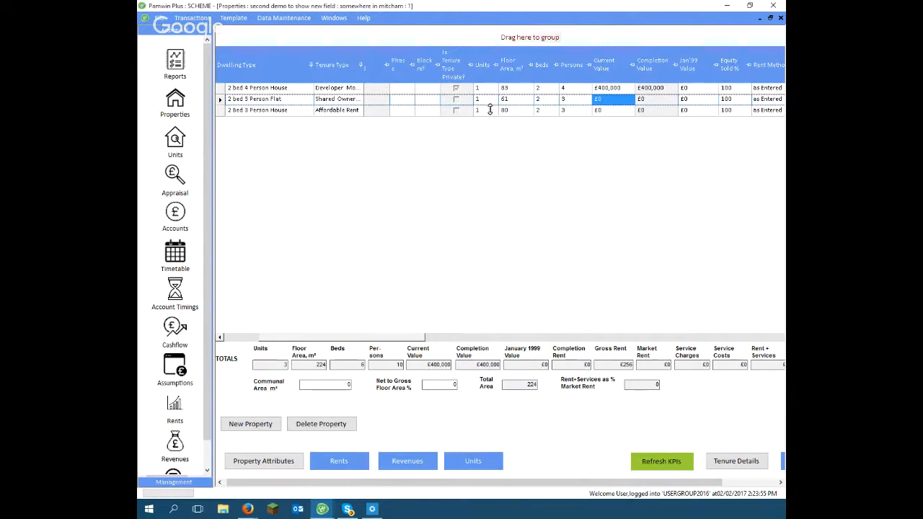
Start a new single tenure appraisal with scheme code "check the afforeable value" and description "in teh same site"
click(160, 18)
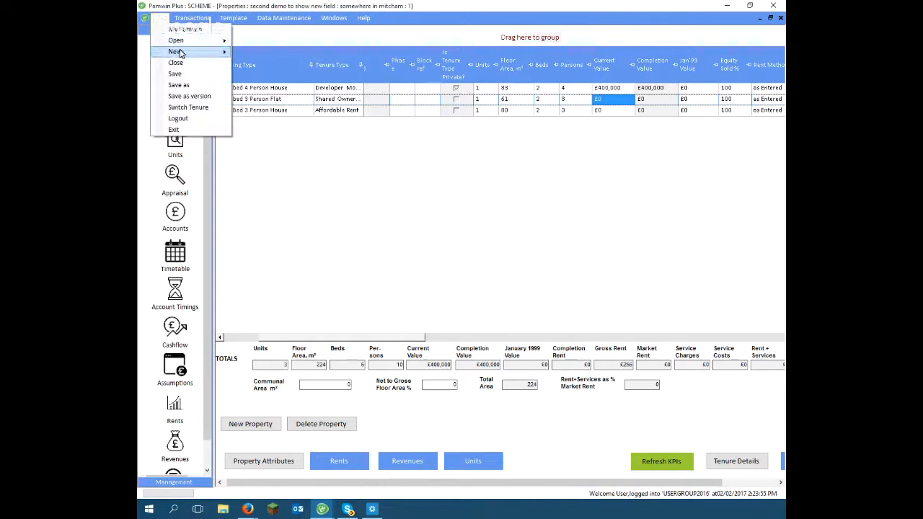
mouse_move(176, 51)
click(252, 64)
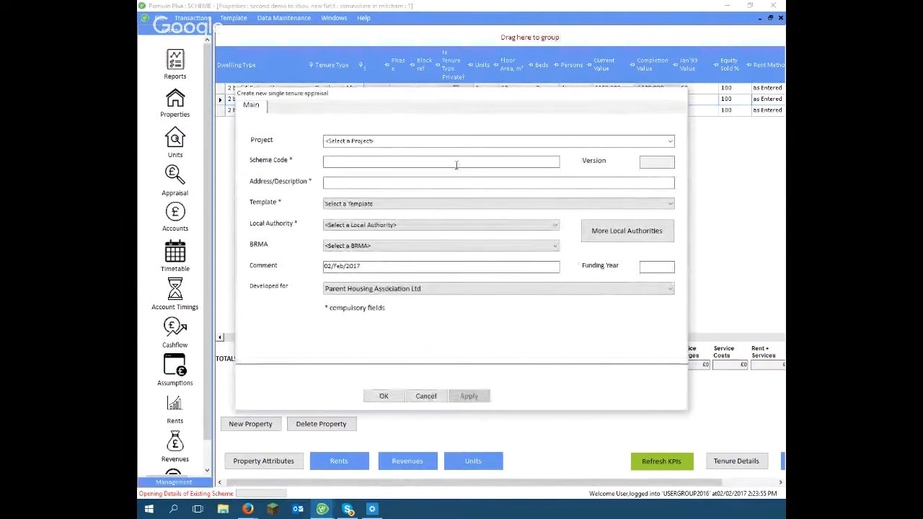
text(check the affor)
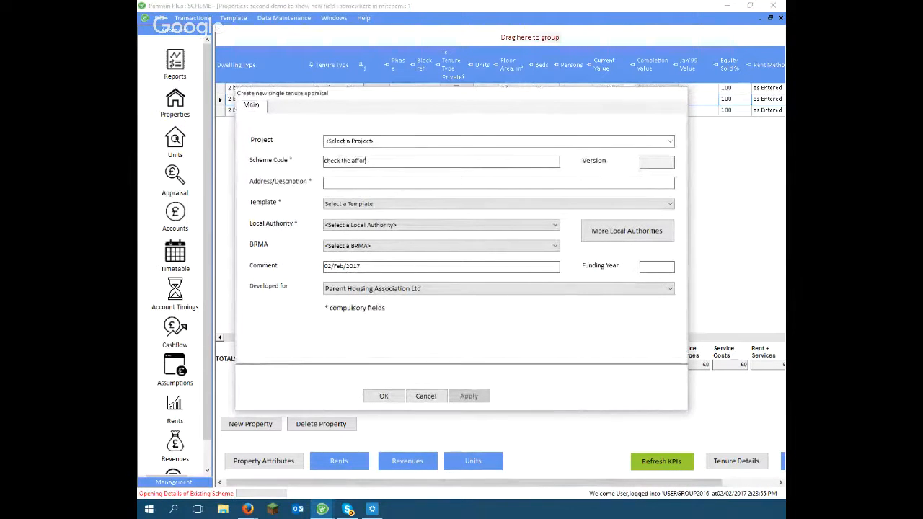
text(eable value)
key(Tab)
text(in teh same site)
Choose the AR16 : Affordable Rent Interco 2016 template and Merton as the local authority
key(Tab)
key(Down)
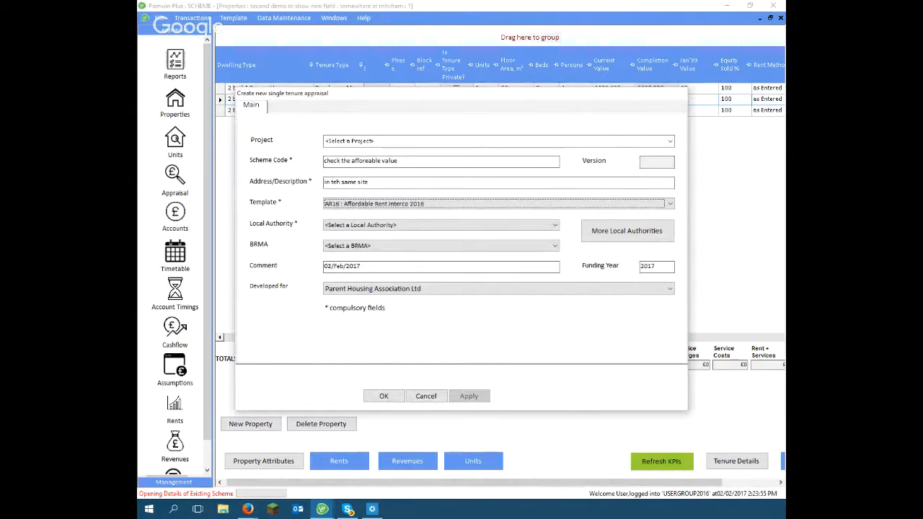
key(Tab)
key(m)
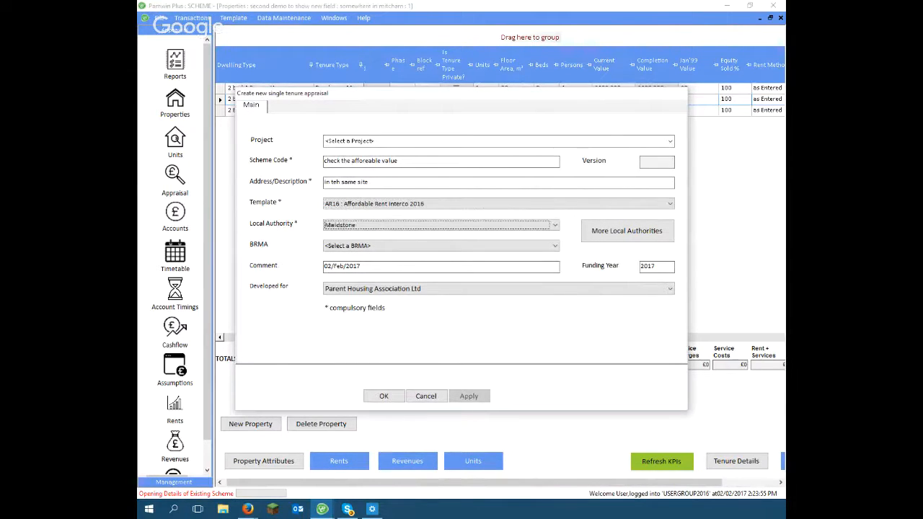
key(e)
key(Tab)
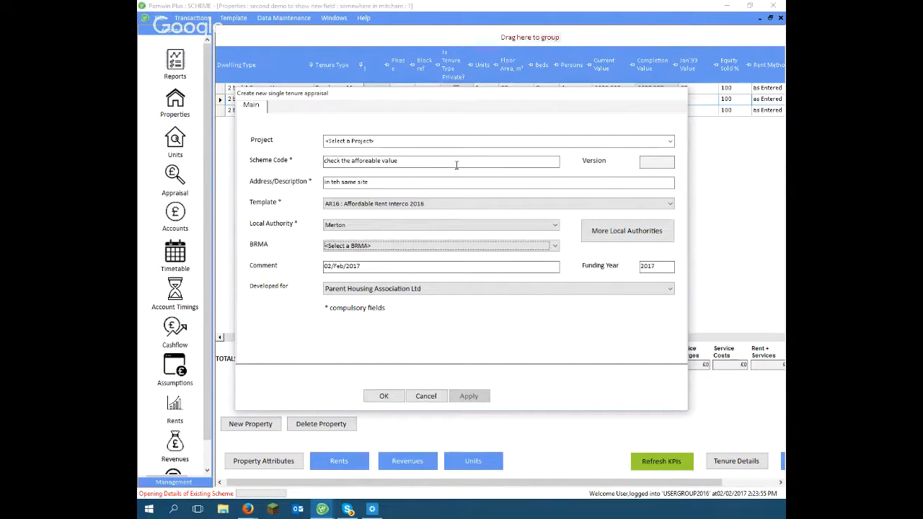
Set the BRMA to Inner South West London and create the single tenure appraisal
key(Down)
key(Down)
key(Down)
key(Down)
key(Up)
key(Tab)
key(Tab)
key(Tab)
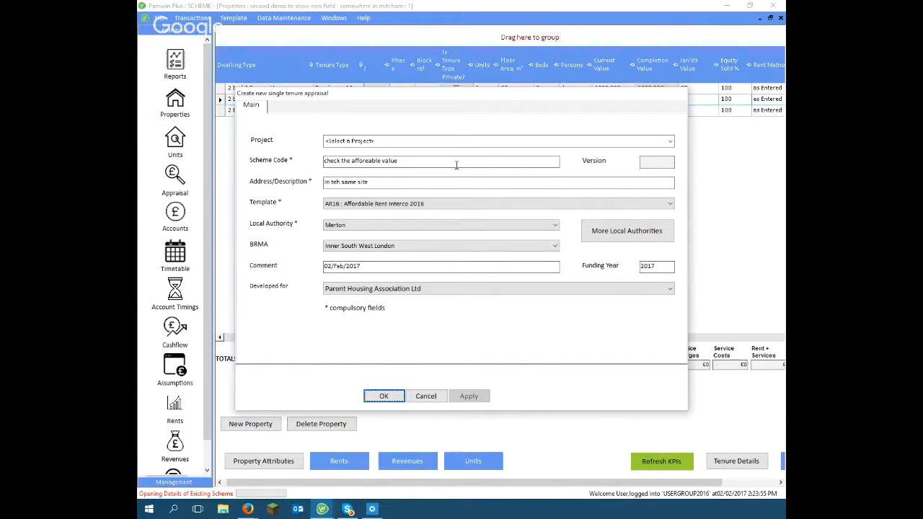
key(Return)
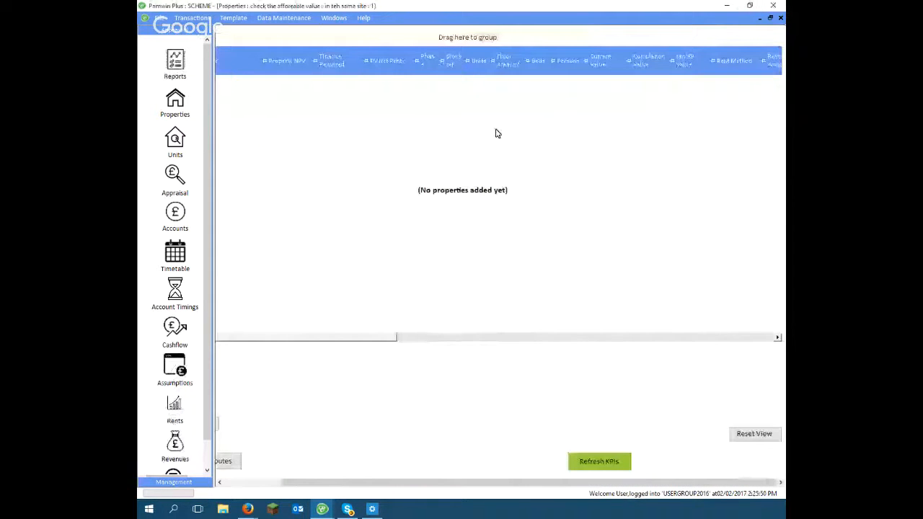
Add a new property to the affordable rent appraisal with the dwelling type 2 Bed 3 Person House
right_click(289, 102)
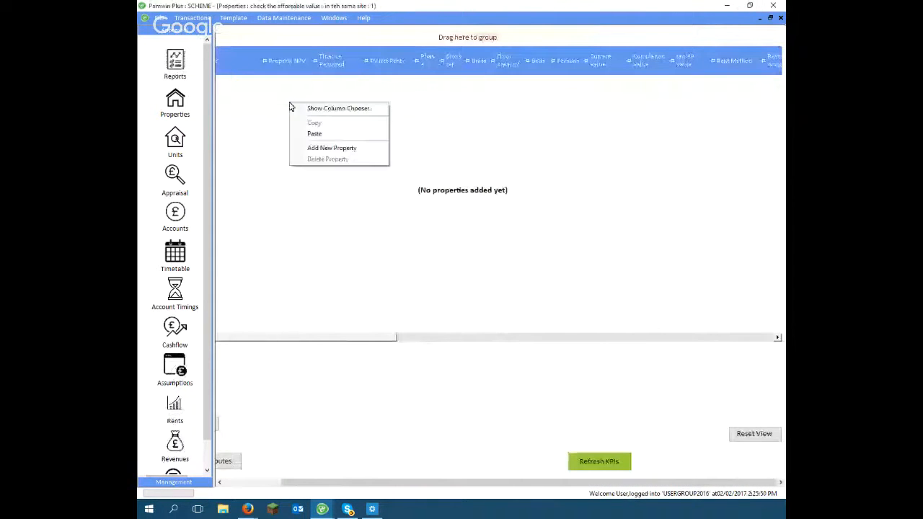
click(310, 149)
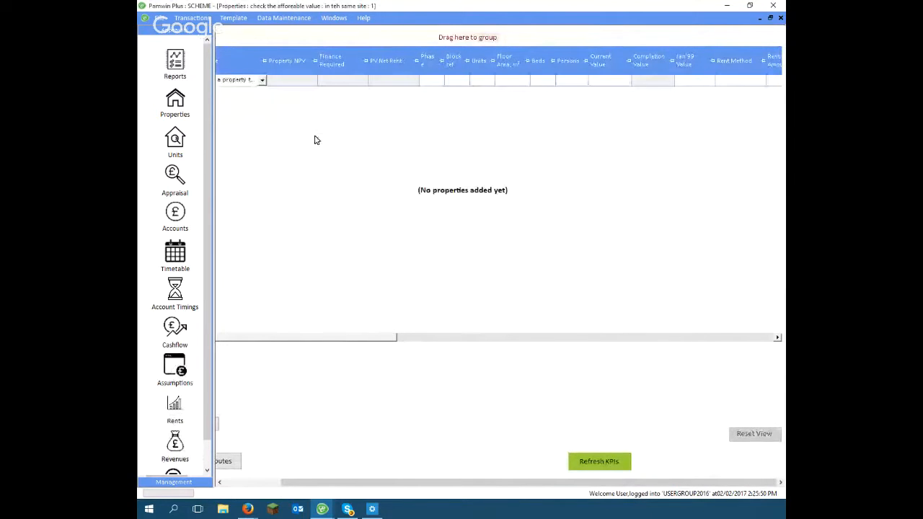
click(262, 80)
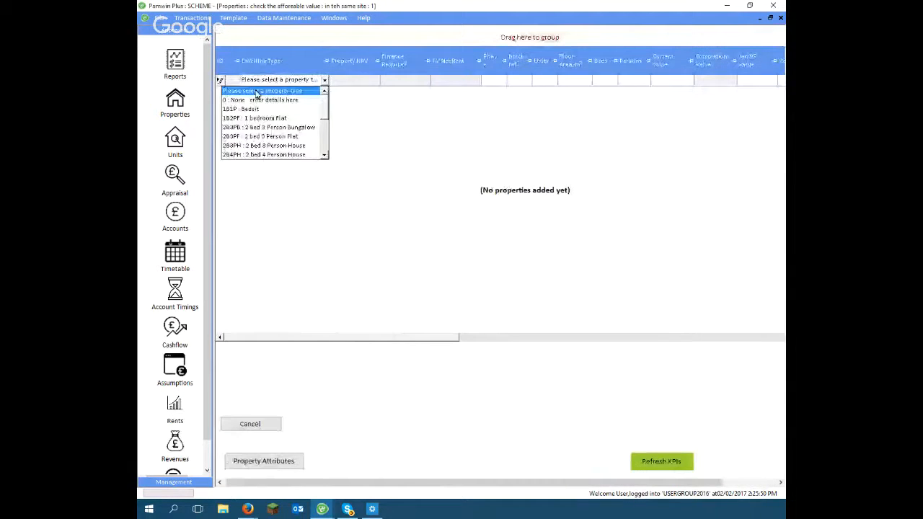
click(269, 146)
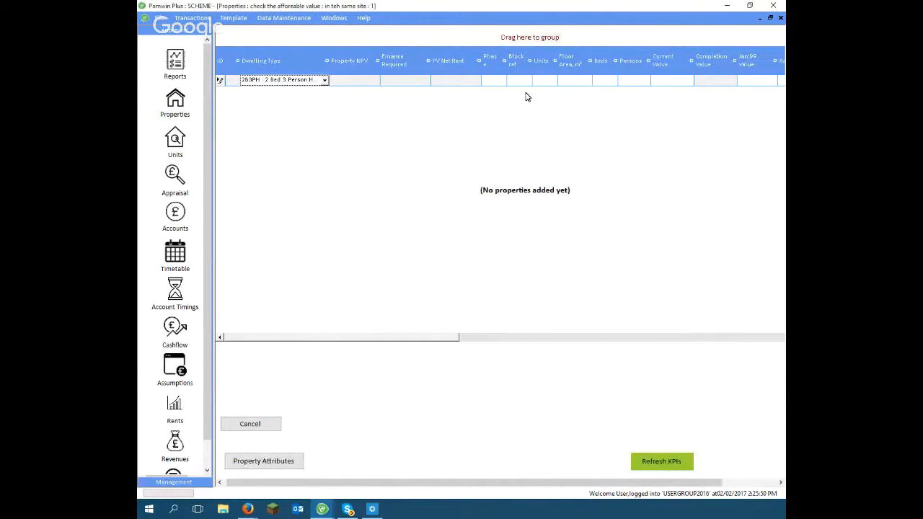
Set the rent method of the affordable rent 2 Bed 3 Person House to as % of LHA
key(Tab)
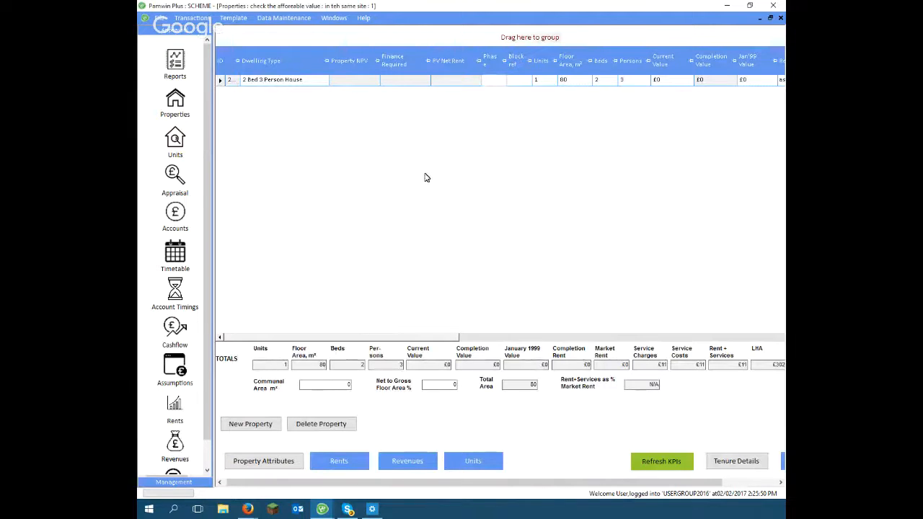
key(Tab)
key(Tab)
key(Tab)
key(Tab)
key(Tab)
key(Tab)
key(Tab)
key(Tab)
key(Tab)
key(Tab)
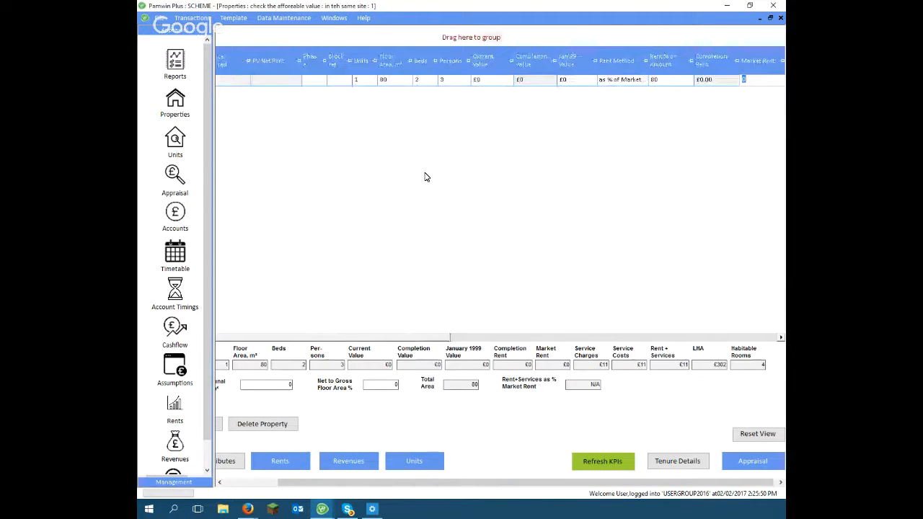
key(shift+Tab)
key(shift+Tab)
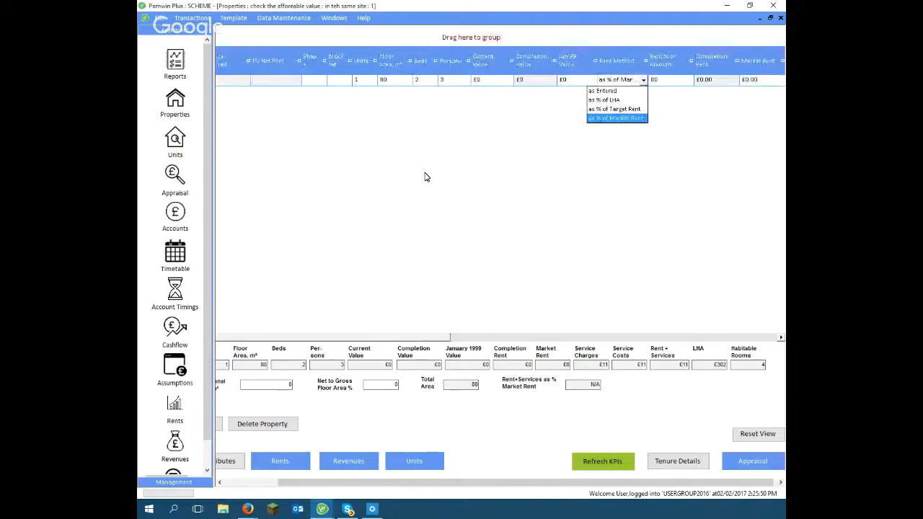
click(602, 99)
Set the property's rent percentage to 100 and refresh the KPIs to check its PV Net Rent
click(659, 80)
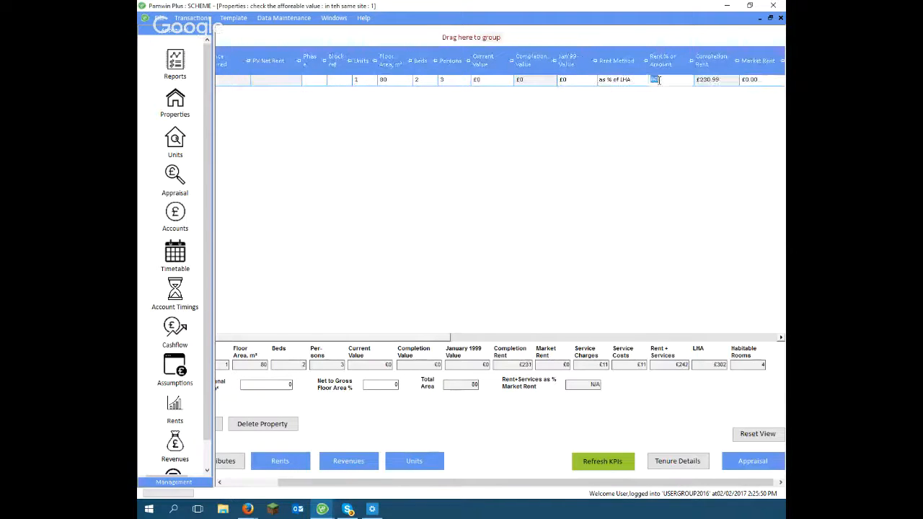
text(100)
key(Tab)
click(612, 461)
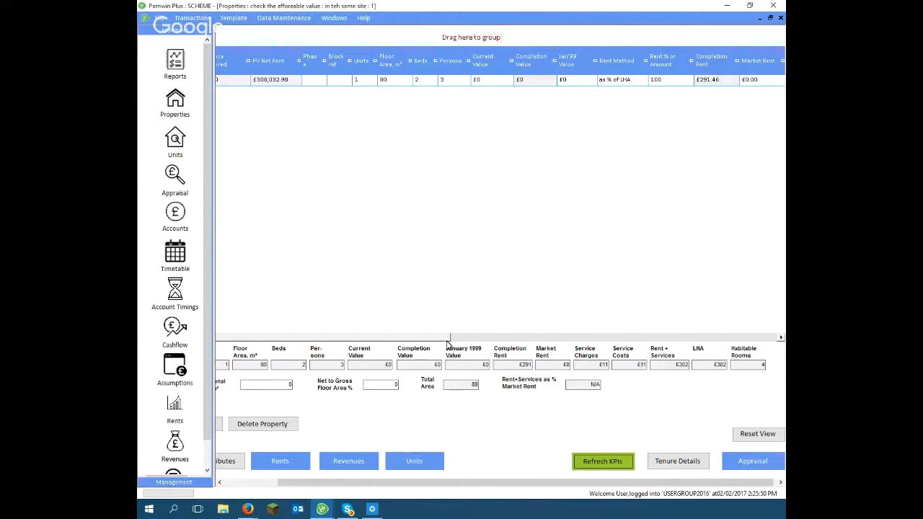
drag(325, 482, 284, 481)
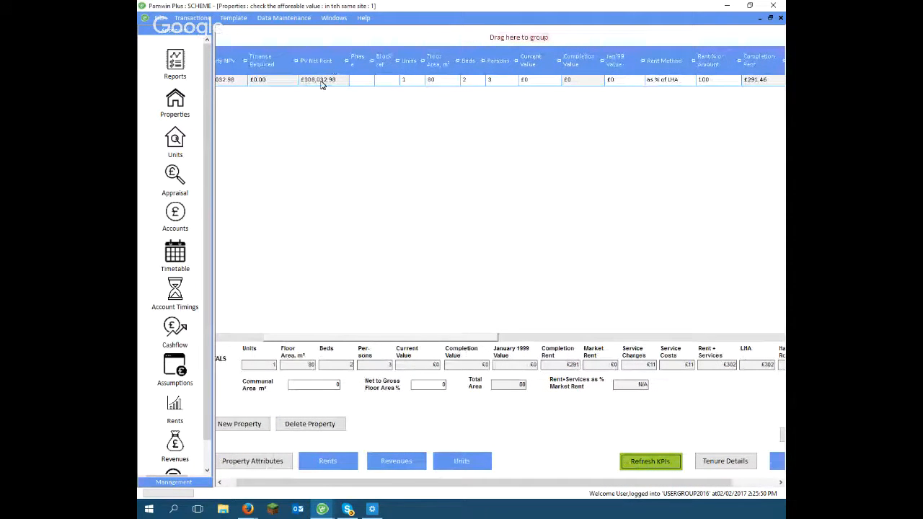
Move the affordable rent appraisal aside and set the Affordable Rent house's current value to 308000 in the mixed tenure scheme
click(750, 5)
drag(529, 95, 674, 149)
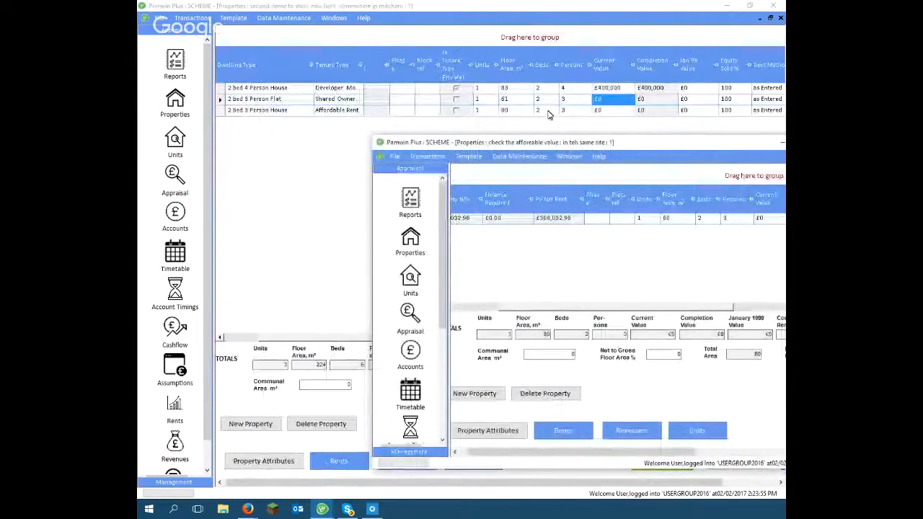
click(609, 112)
text(308000)
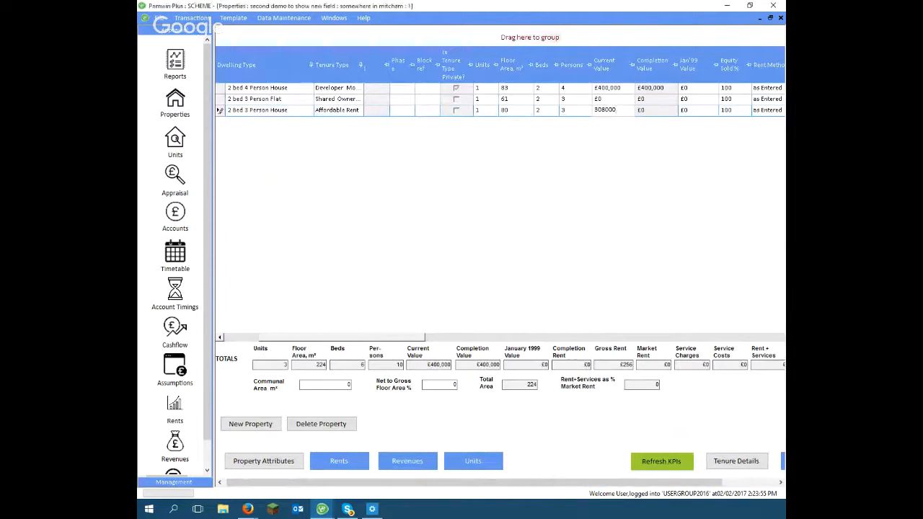
key(Tab)
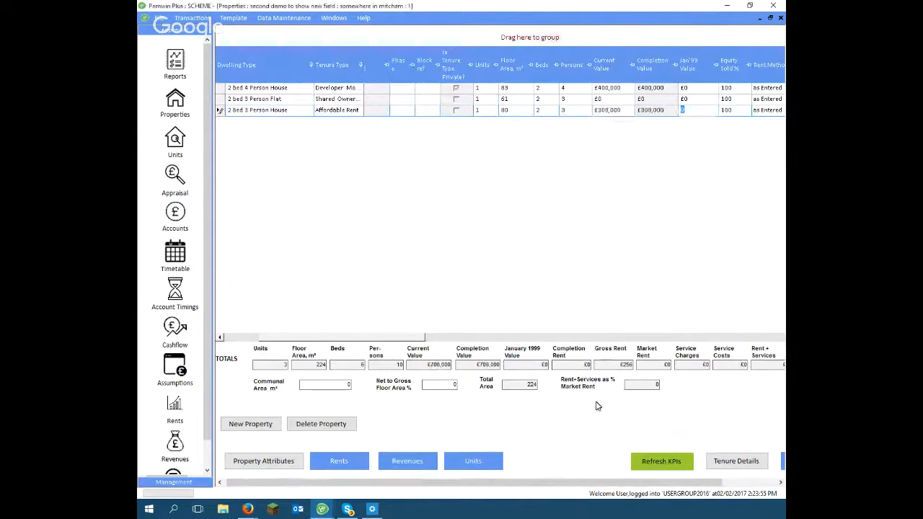
Start a tenure switch from the affordable rent appraisal with scheme code "flip inso shared onwer" and description "in the same site"
mouse_move(328, 511)
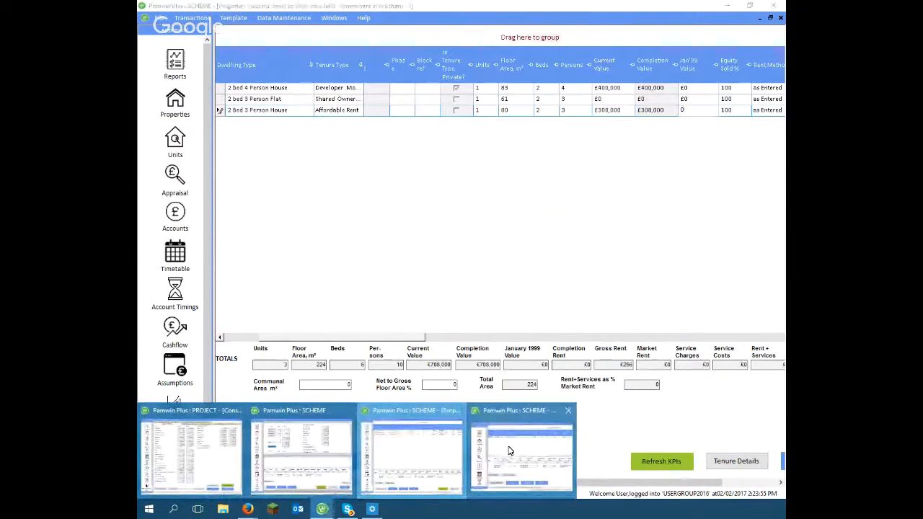
mouse_move(509, 450)
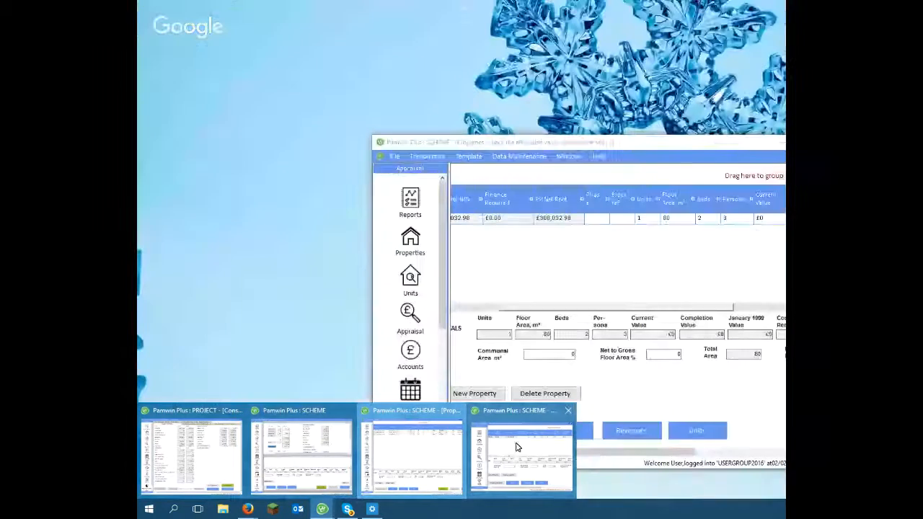
click(514, 454)
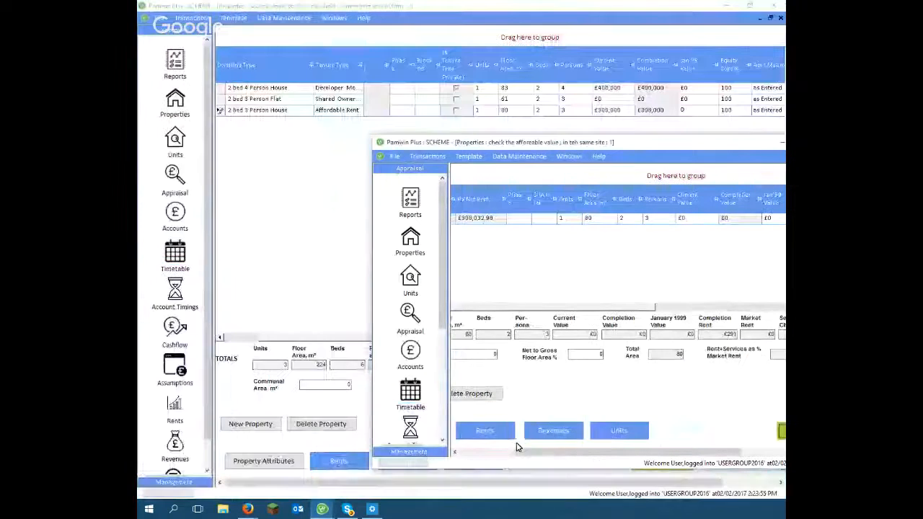
drag(603, 146, 547, 103)
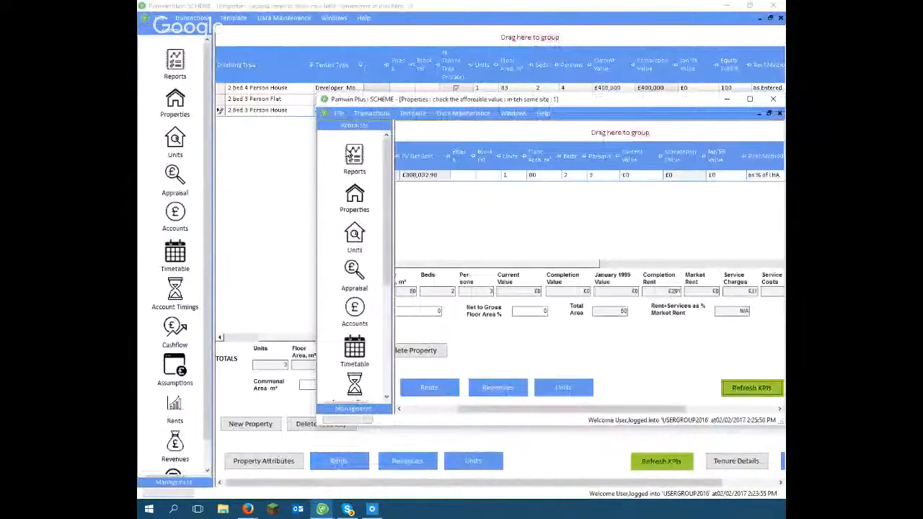
click(337, 114)
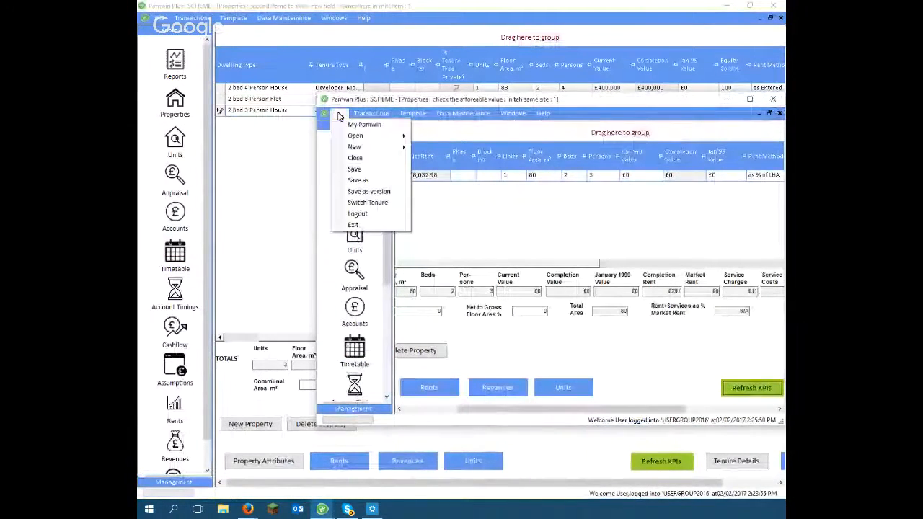
click(387, 203)
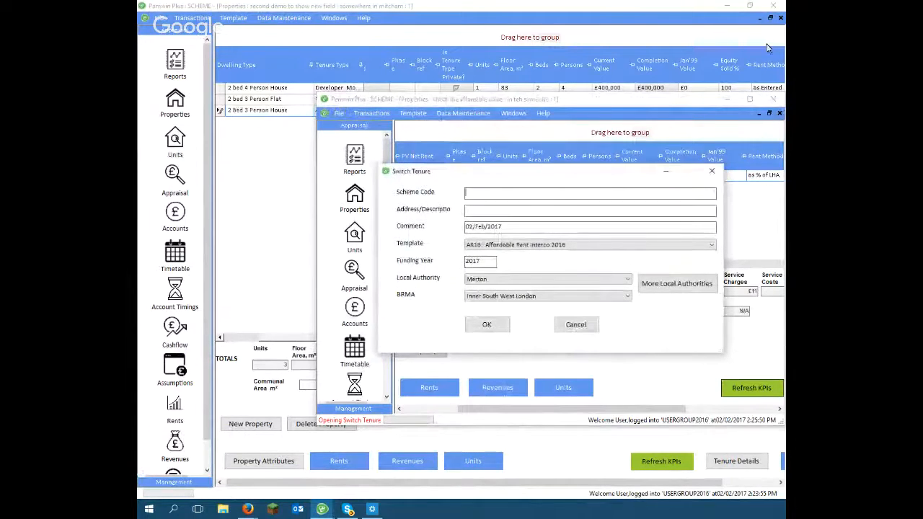
text(flip)
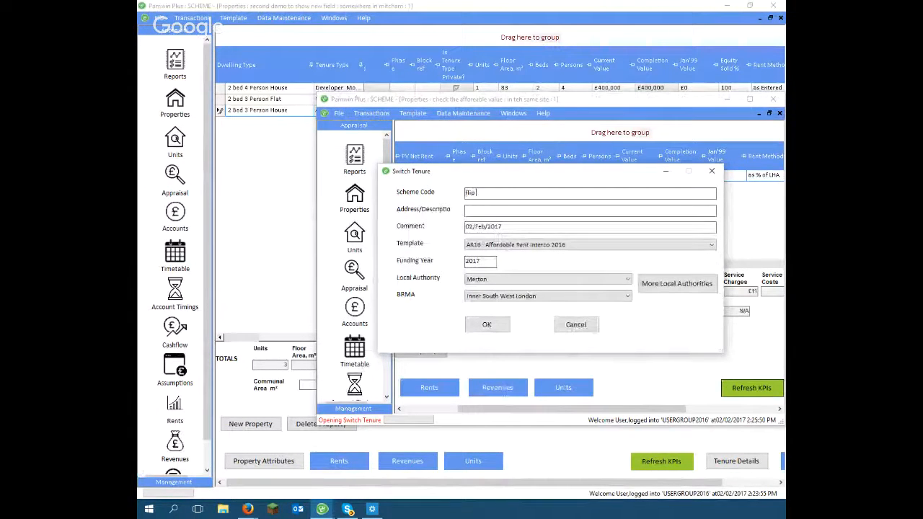
text( inso shared onwer)
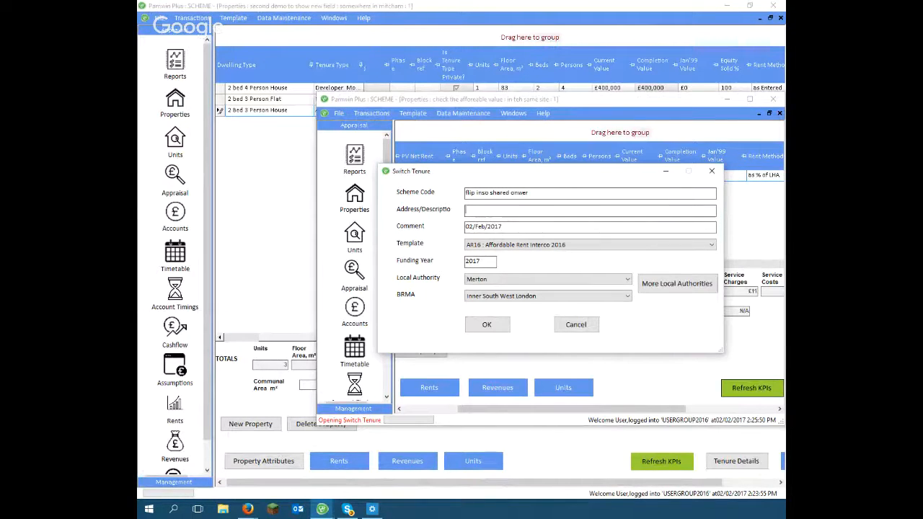
text(in the same site)
key(Tab)
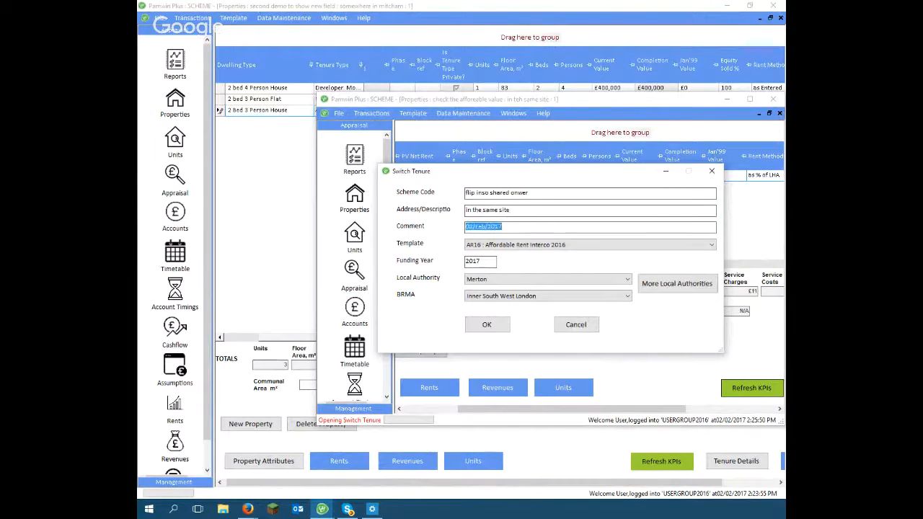
Choose the HB15 : Shared Ownership 2016 template and create the switched tenure appraisal
key(Tab)
key(Down)
key(Down)
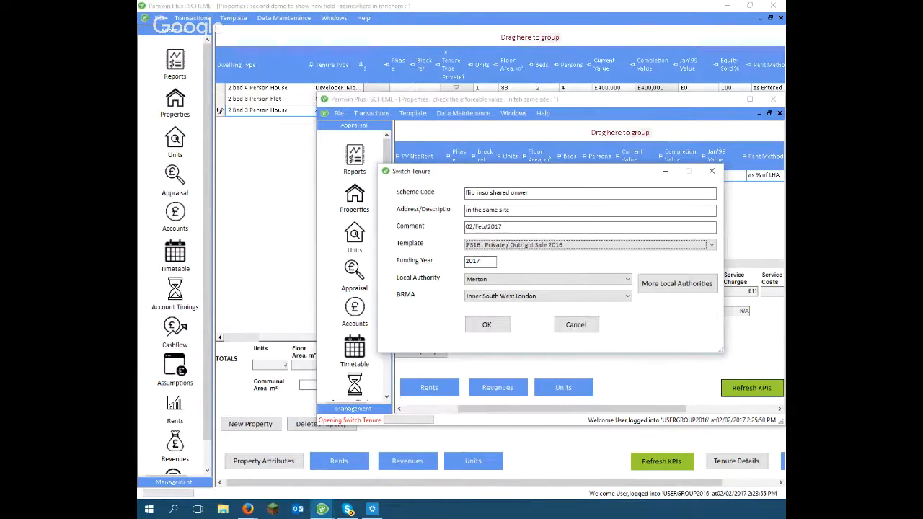
key(Up)
key(Up)
key(Tab)
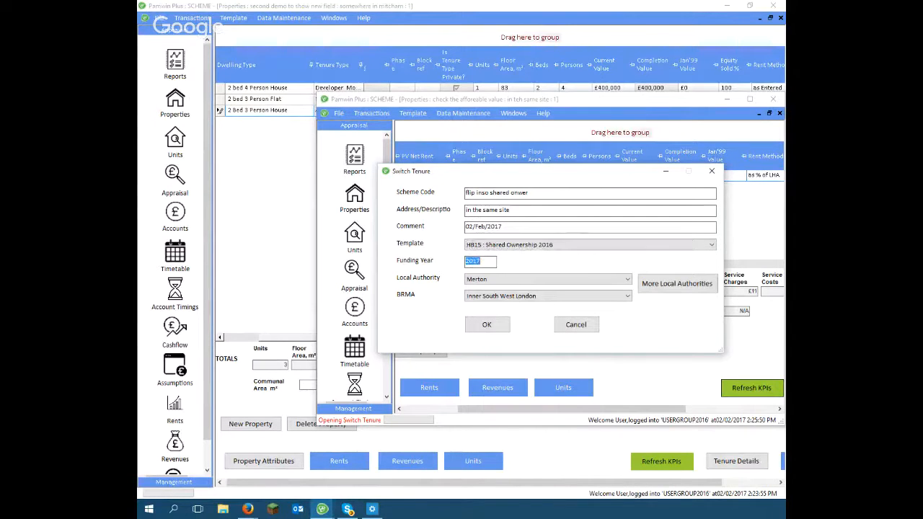
key(Tab)
key(Tab)
key(Tab)
key(Tab)
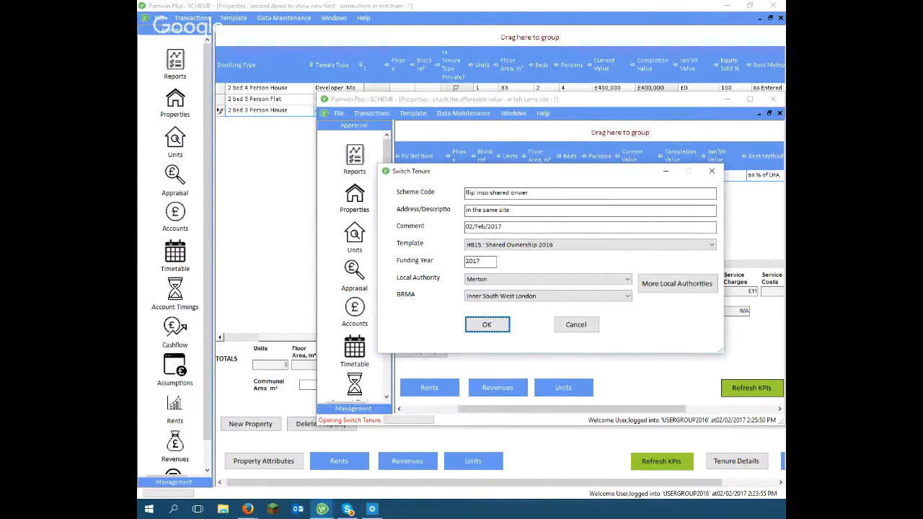
key(Return)
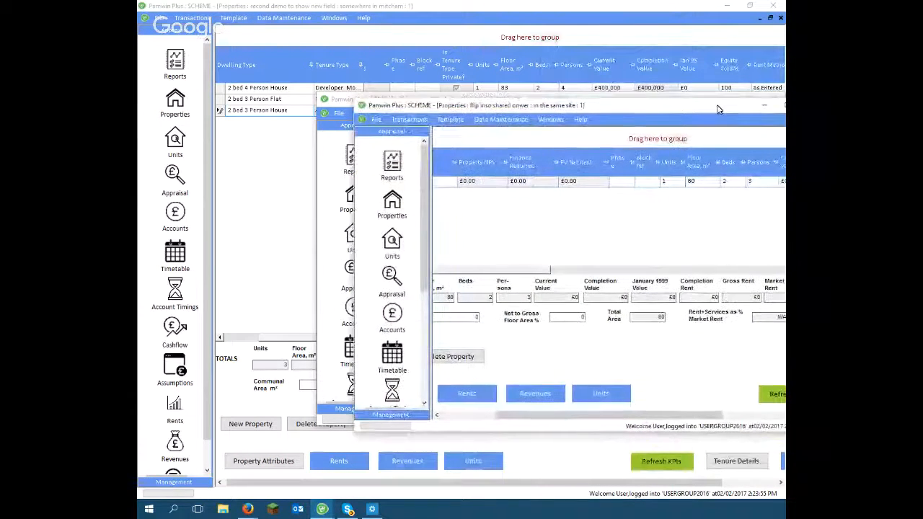
Set the shared ownership property's current value to 500,000 and its equity sold to 35%
click(535, 271)
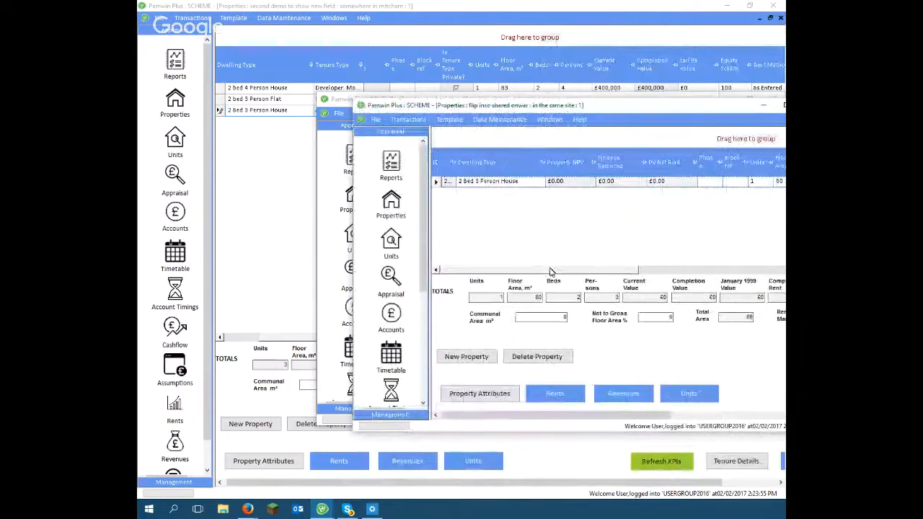
drag(550, 271, 645, 274)
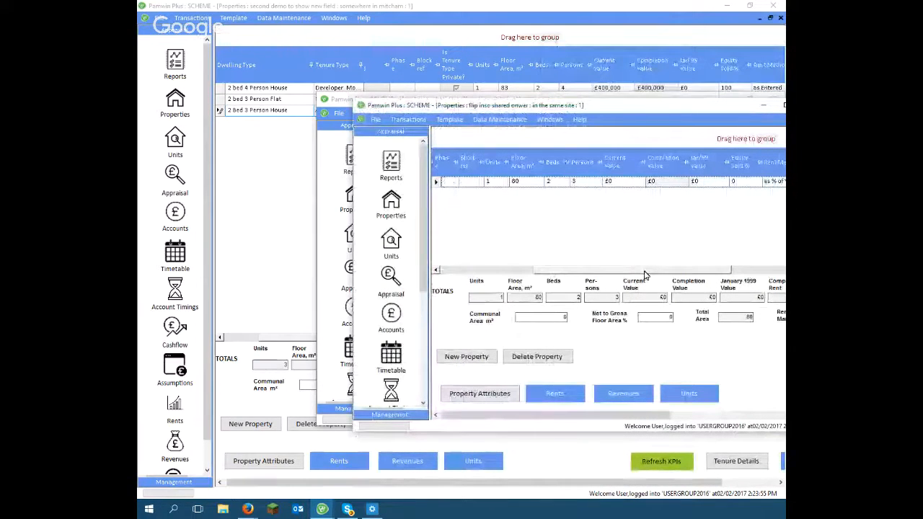
click(621, 183)
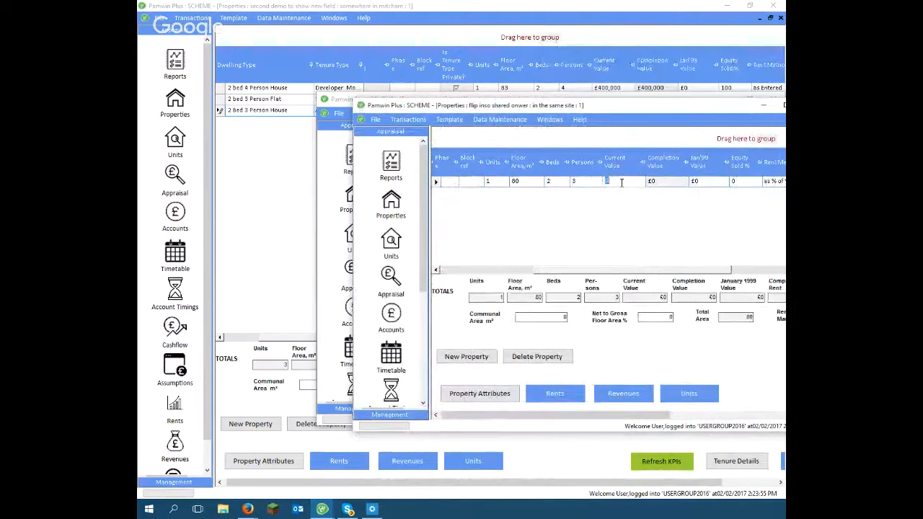
text(500,000)
key(Tab)
key(Tab)
key(Tab)
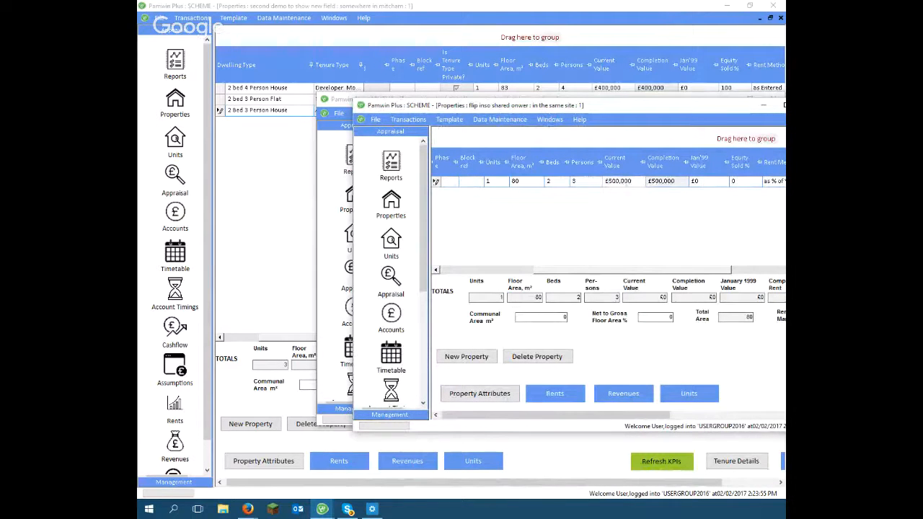
text(35)
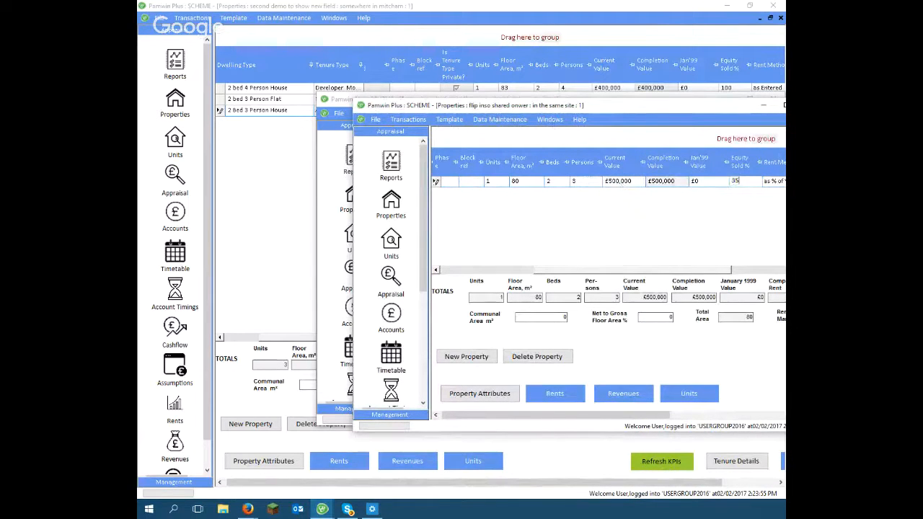
key(Tab)
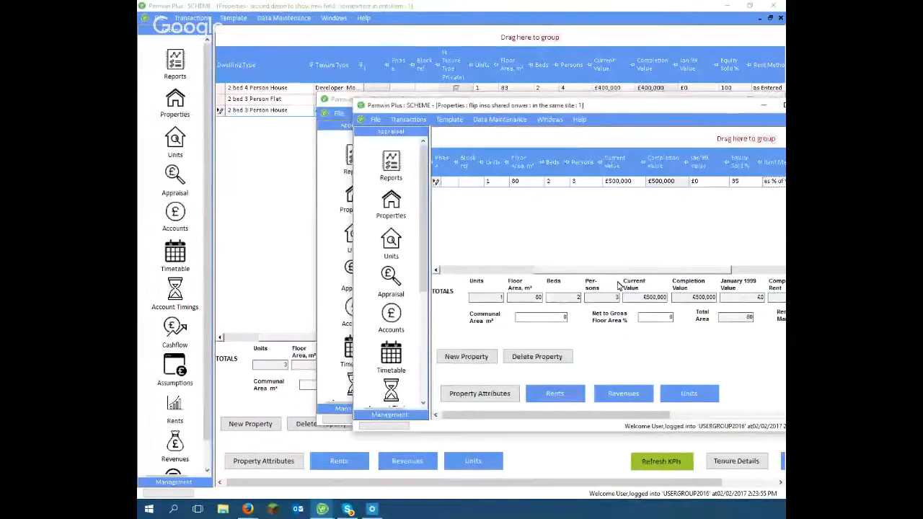
Enlarge the shared ownership appraisal window and refresh its KPIs to check the property NPV
drag(624, 271, 488, 287)
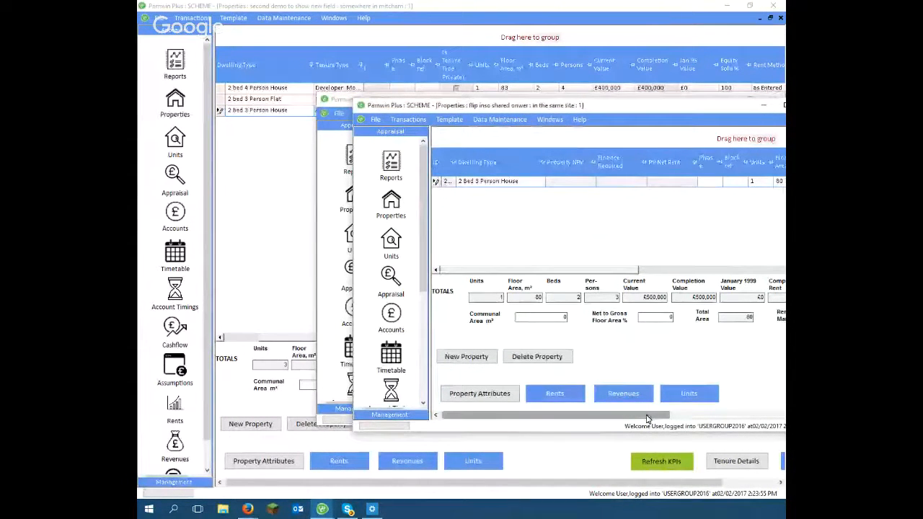
drag(647, 418, 778, 418)
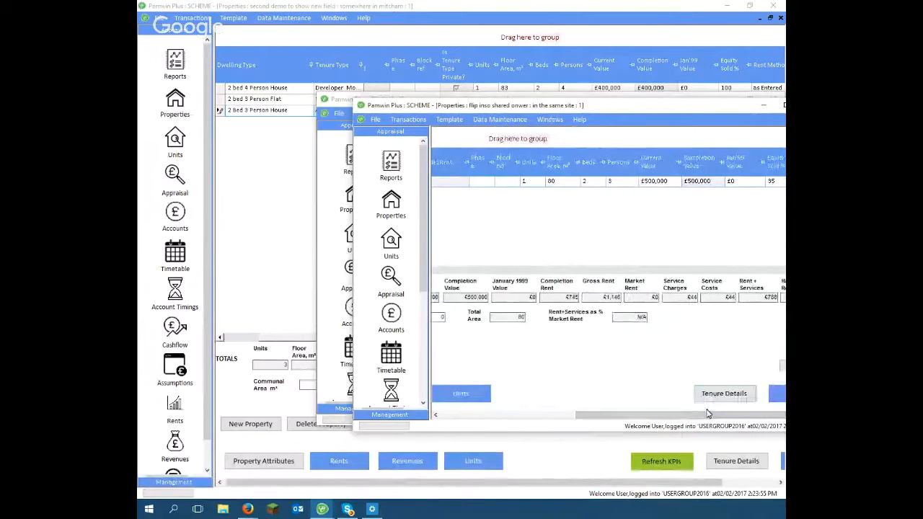
drag(707, 413, 715, 414)
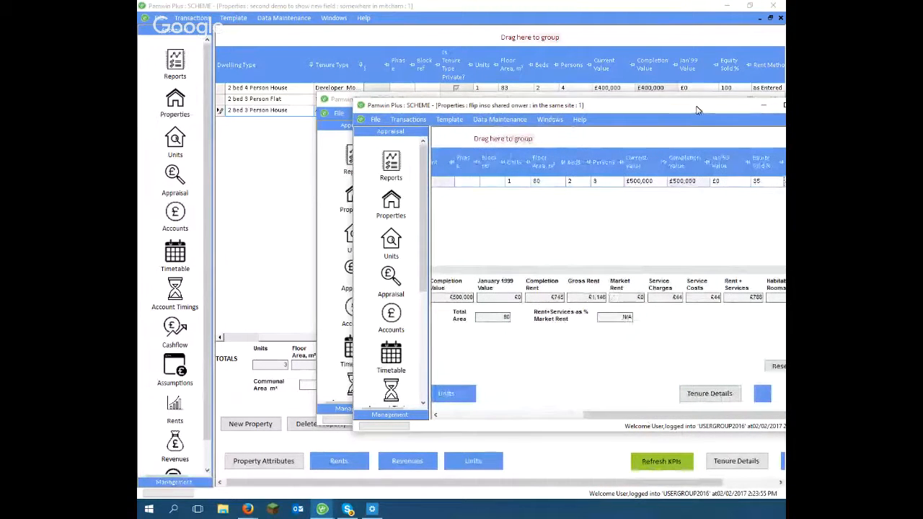
drag(697, 109, 582, 69)
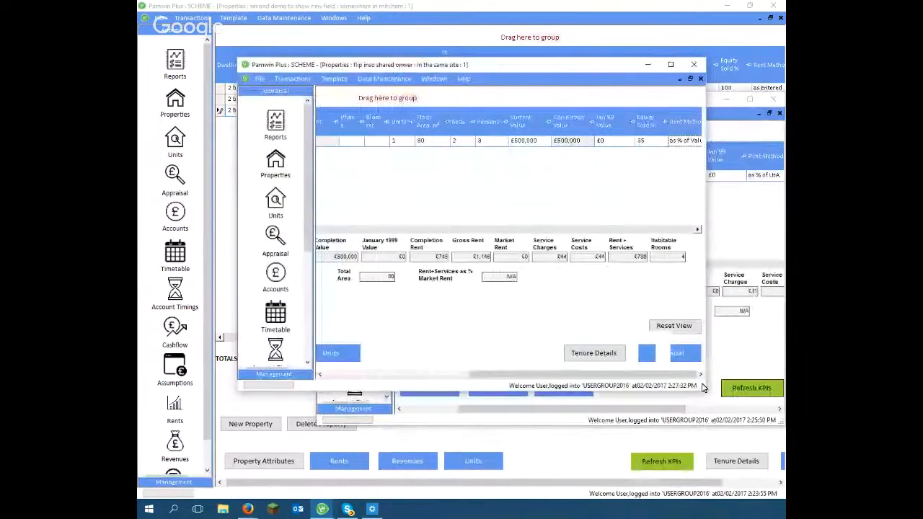
drag(704, 393, 762, 478)
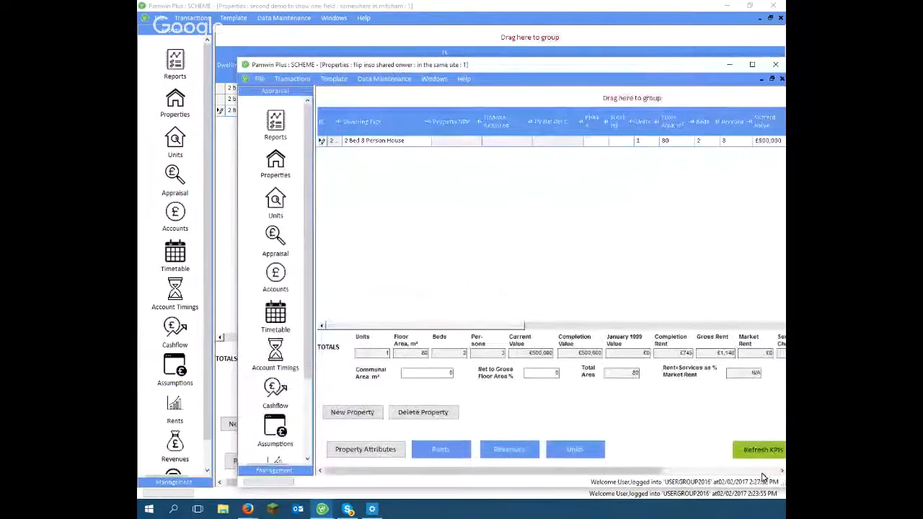
click(749, 451)
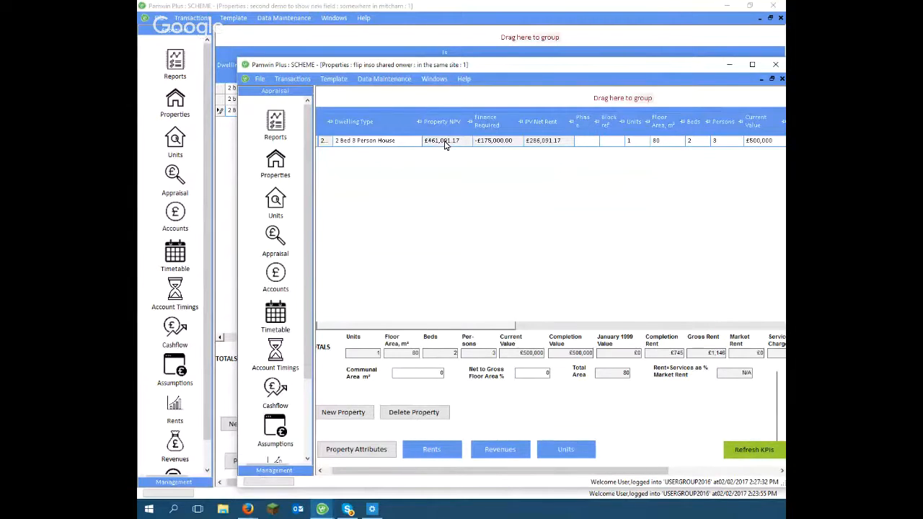
Switch back to the mixed tenure appraisal and set the shared ownership flat's current value to 461,000
click(222, 141)
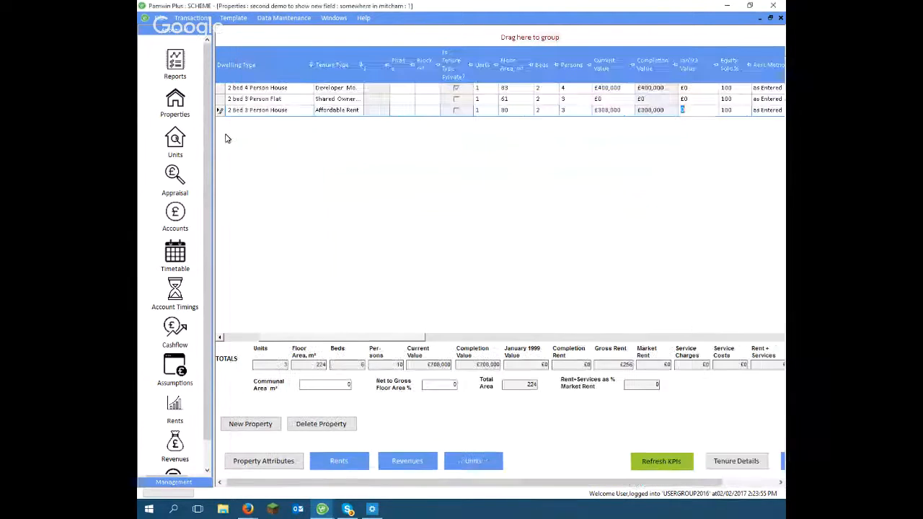
click(597, 98)
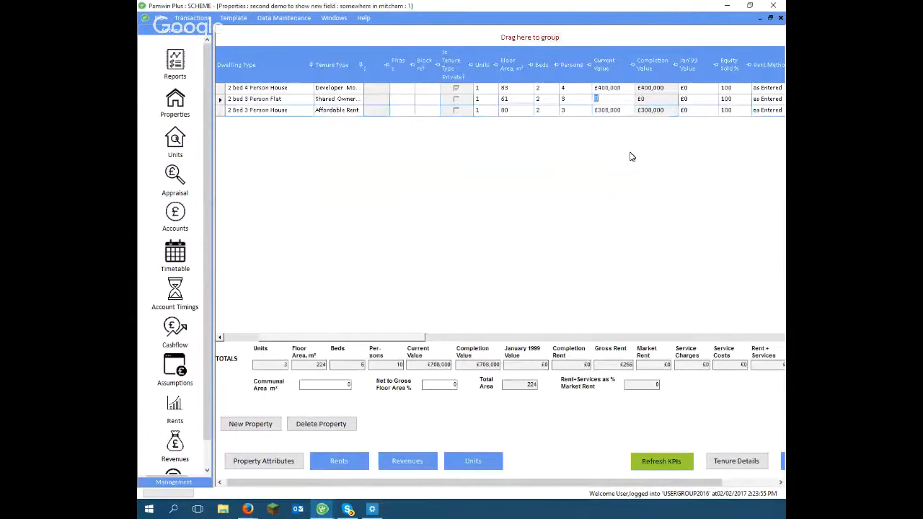
text(4,610,0)
text(0000)
key(Return)
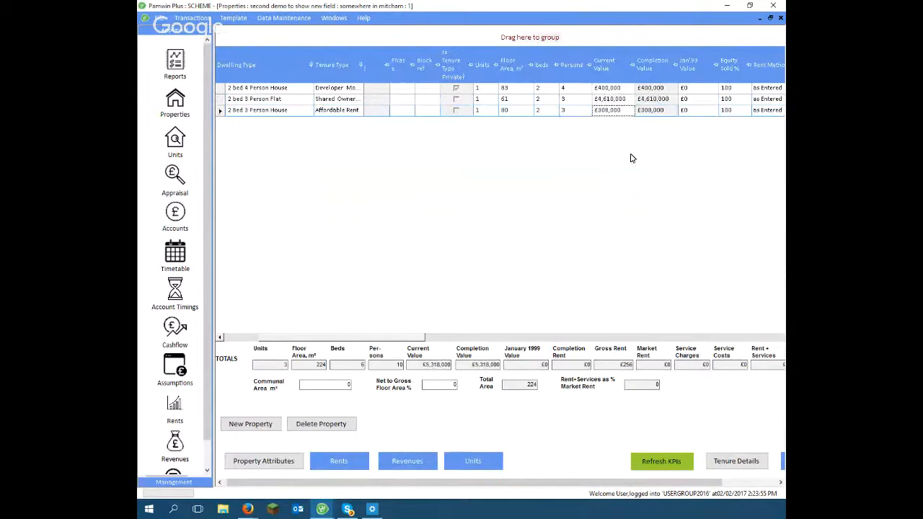
key(Up)
text(461,000)
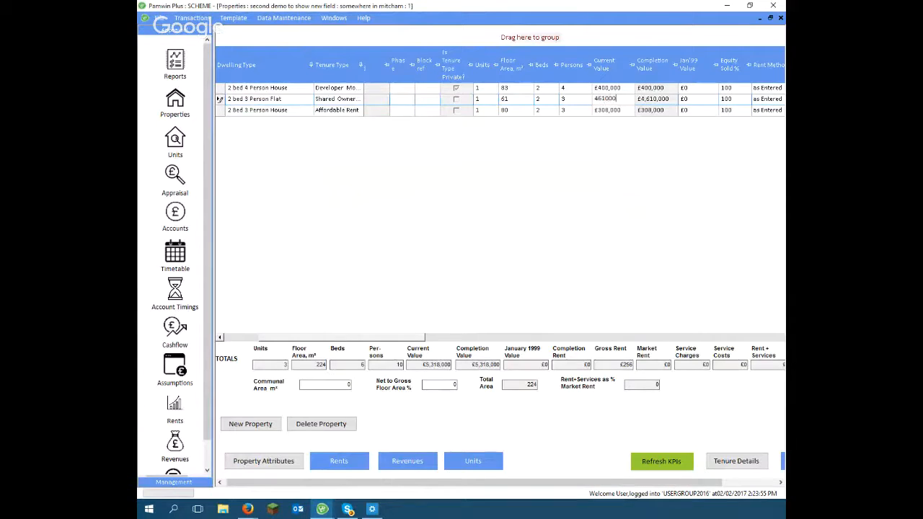
Set the current value of the developer's 2 bed 4 person house to 500,000
key(Up)
text(5)
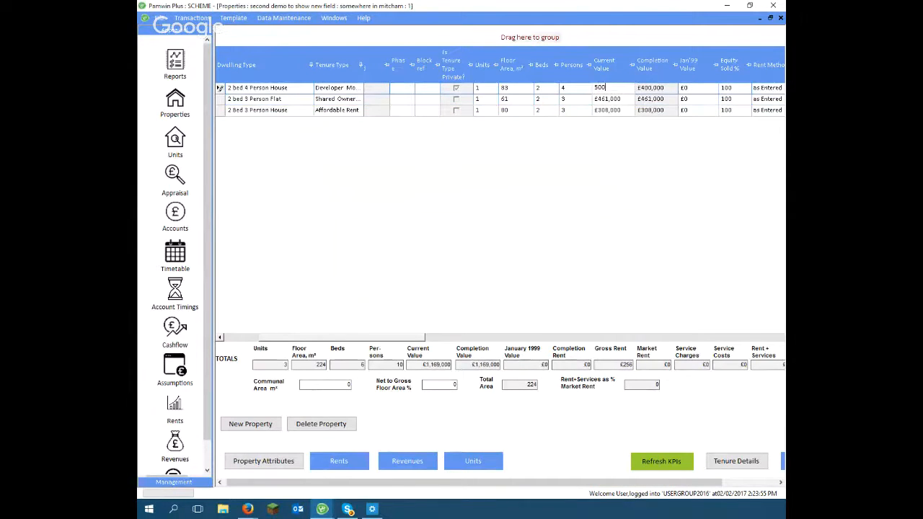
key(Down)
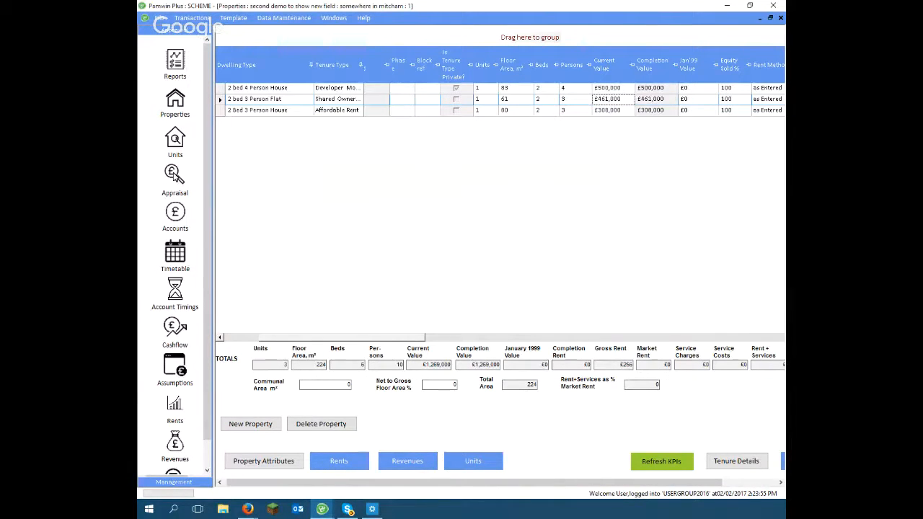
Open the scheme's appraisal summary and review the non vatable works cost, private sale income and income from affordable units
click(175, 175)
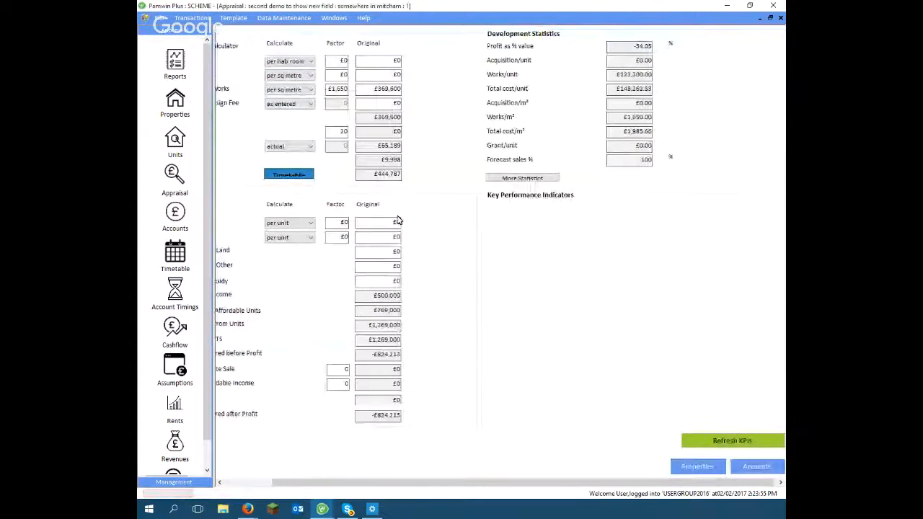
drag(549, 483, 503, 486)
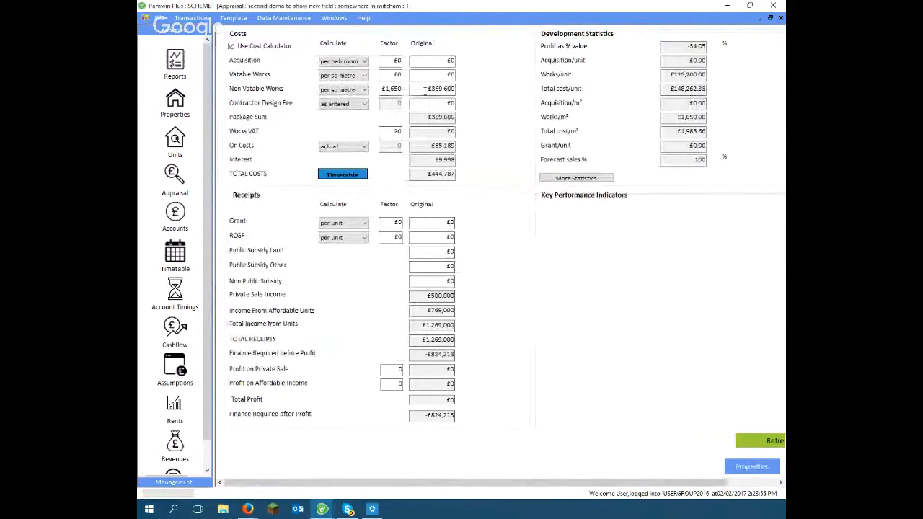
click(424, 89)
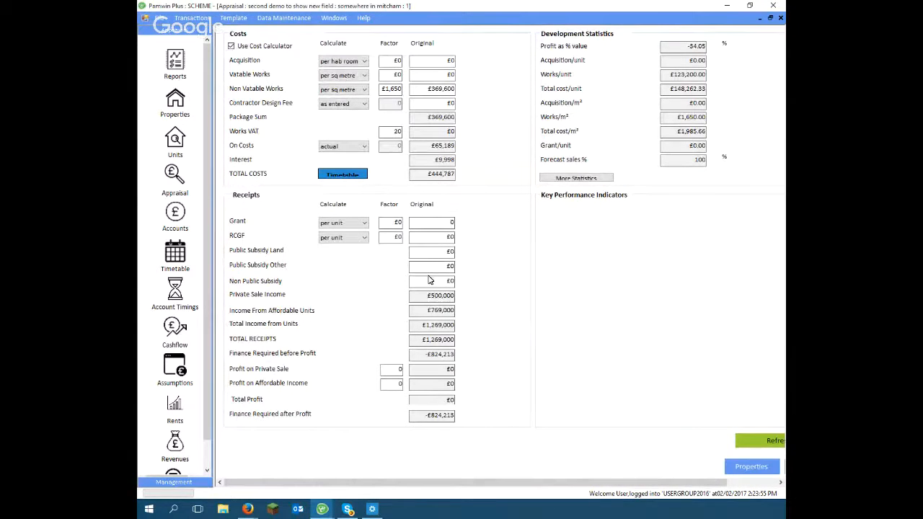
drag(426, 299, 480, 301)
click(432, 311)
click(449, 325)
Set profit on private sale to 20% and profit on affordable income to 5%, and refresh the KPIs
click(390, 369)
text(20)
key(Tab)
text(5)
click(746, 445)
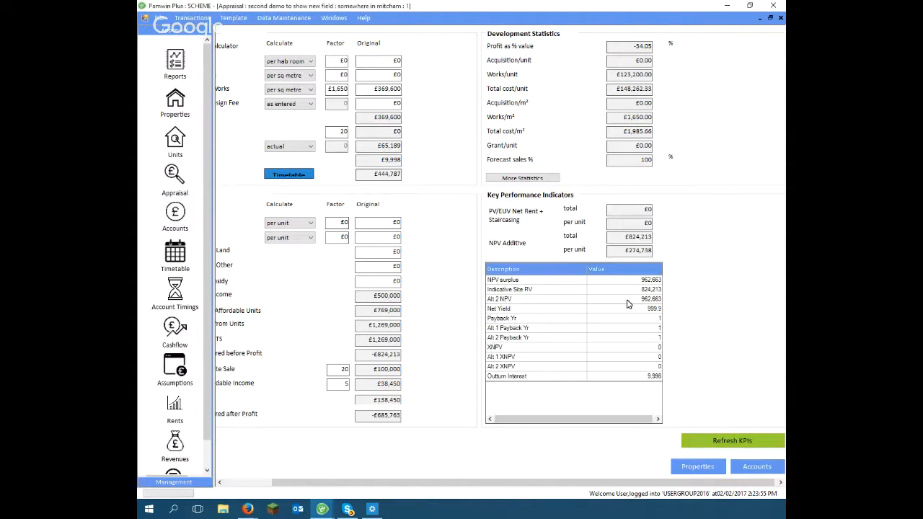
Compare the NPV surplus and Indicative Site RV among the key performance indicators with the profit and acquisition figures
click(631, 290)
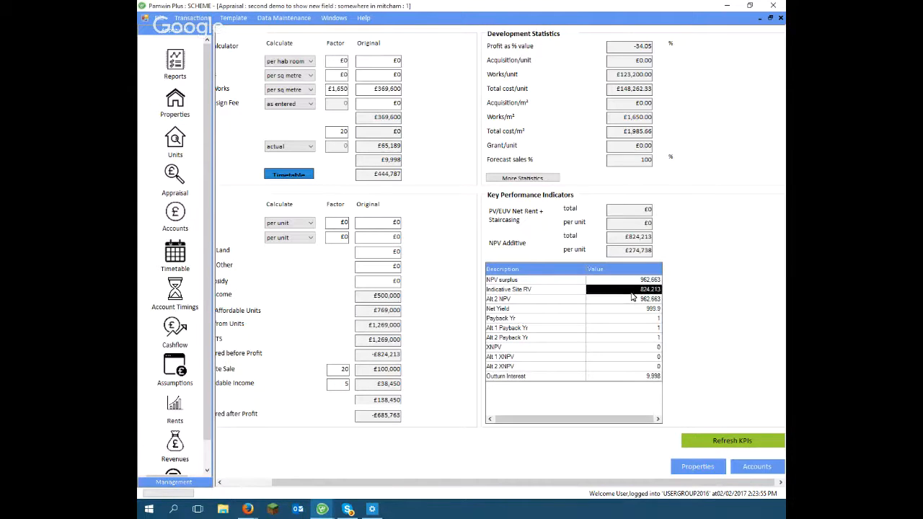
click(641, 281)
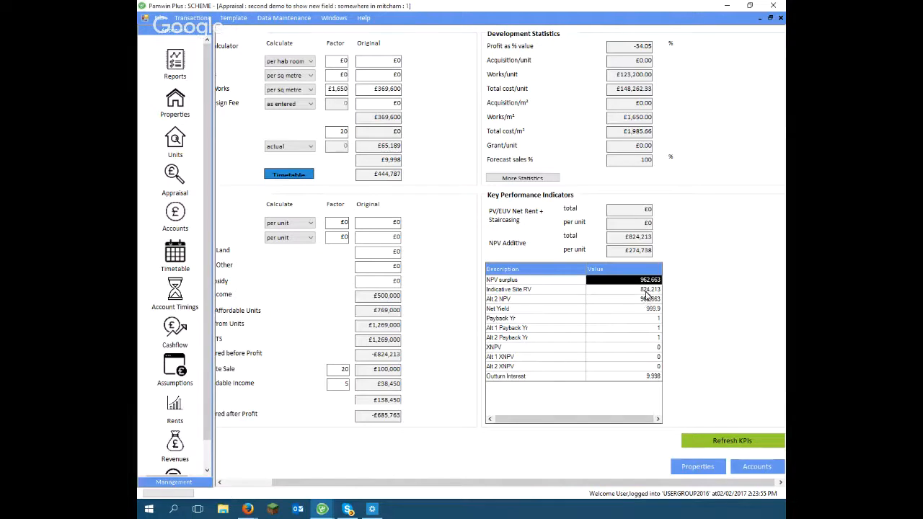
click(646, 290)
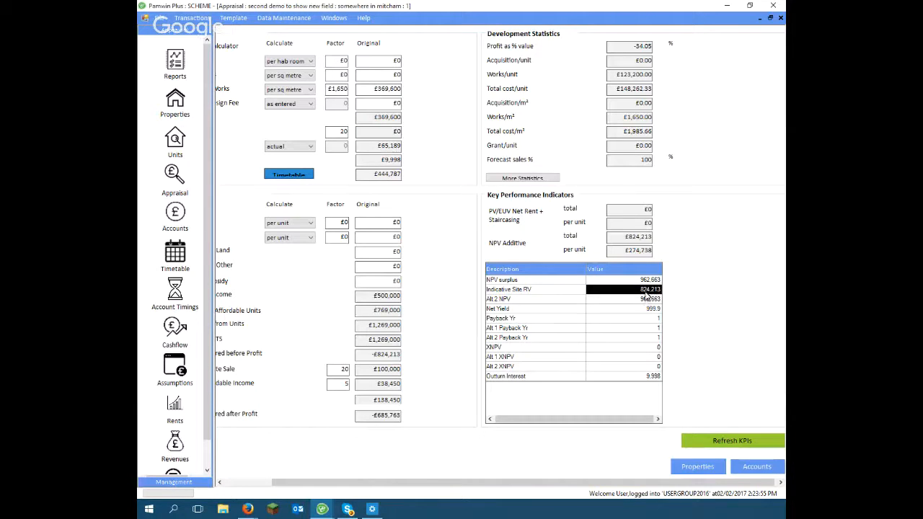
click(391, 370)
click(391, 385)
click(386, 62)
click(631, 237)
click(635, 281)
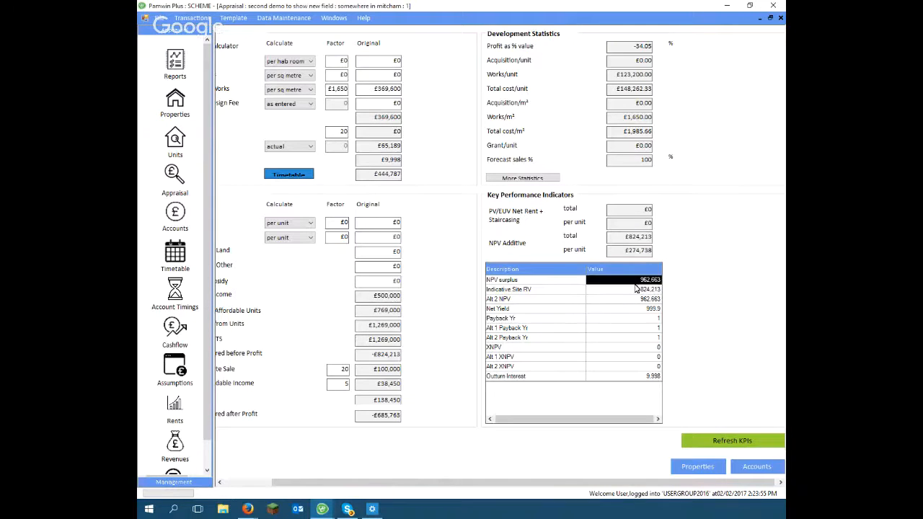
click(635, 289)
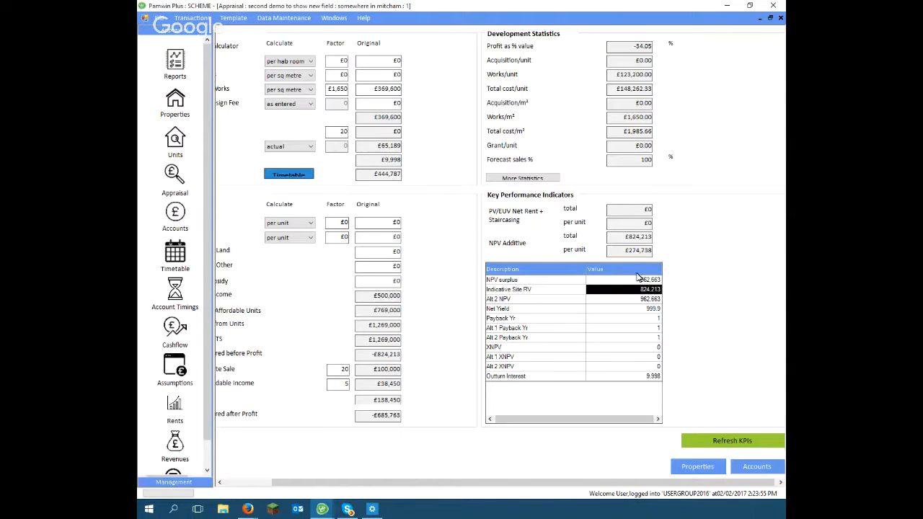
Enter 824,000 as the original acquisition cost and check the recalculated costs and finance required
click(392, 62)
text(824000)
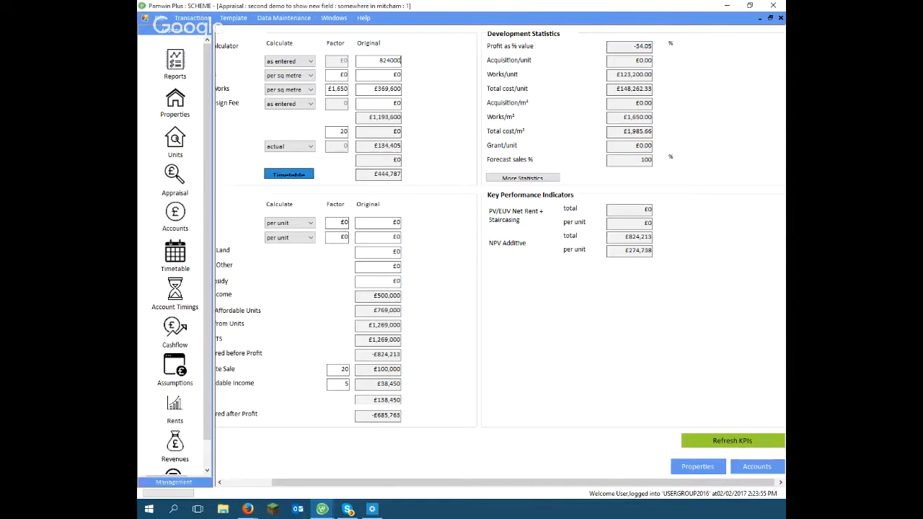
key(Tab)
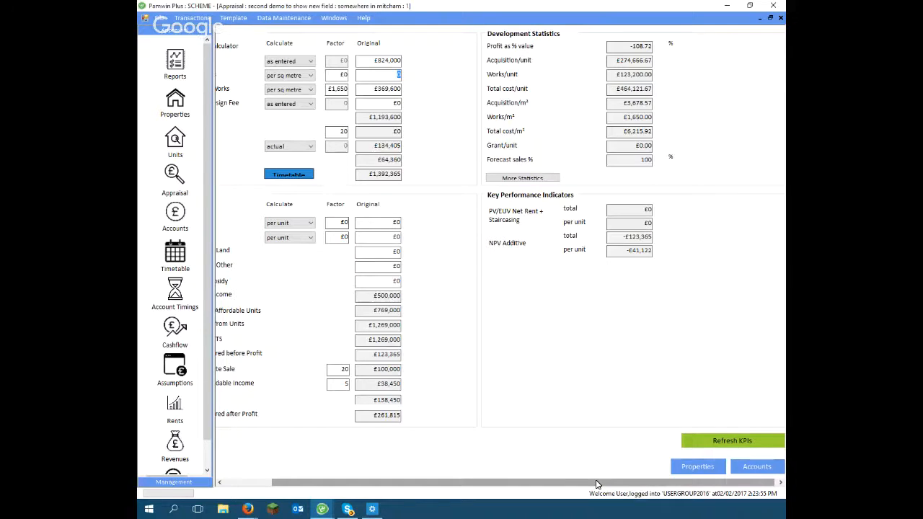
scroll(596, 484, left, 3)
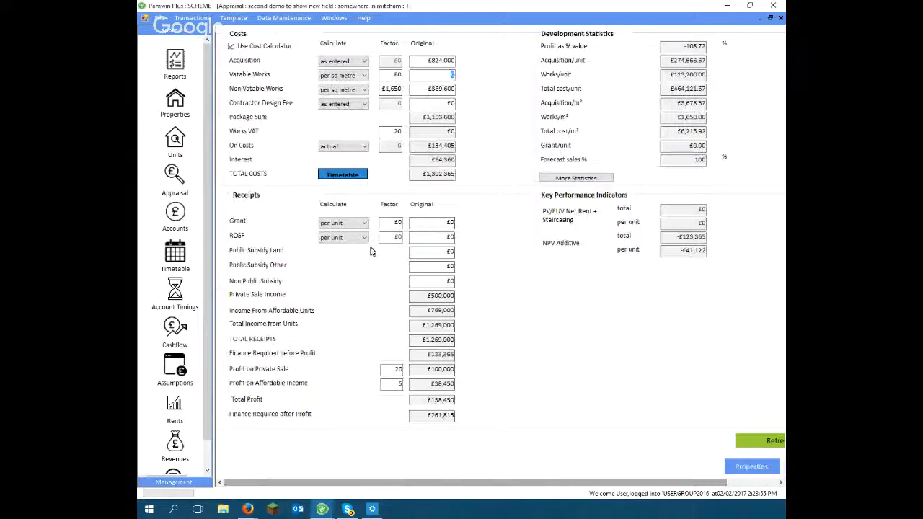
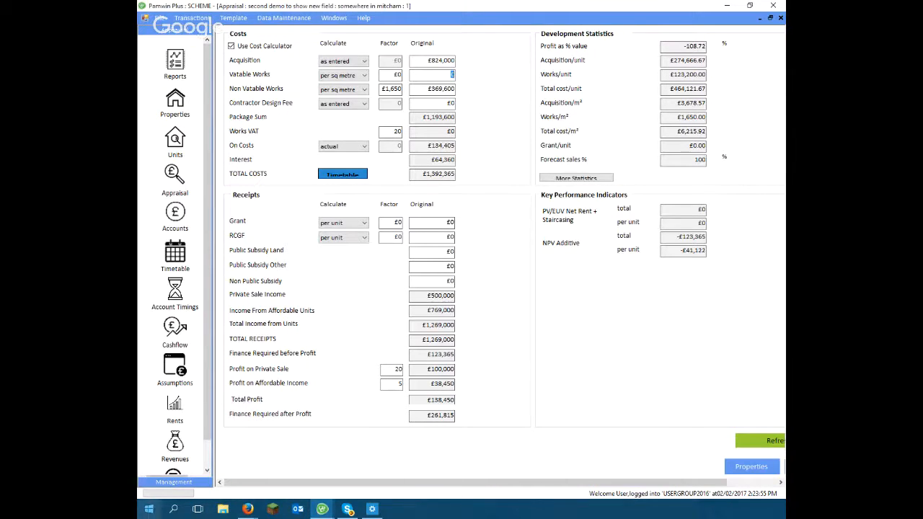
Open the recent workbook PamwinLite 411 -beta.xlsm in Excel
click(149, 511)
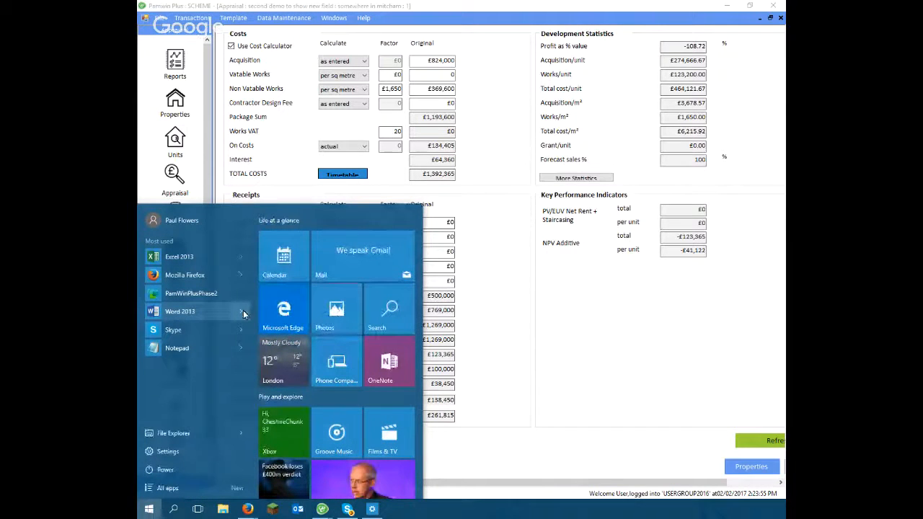
click(241, 256)
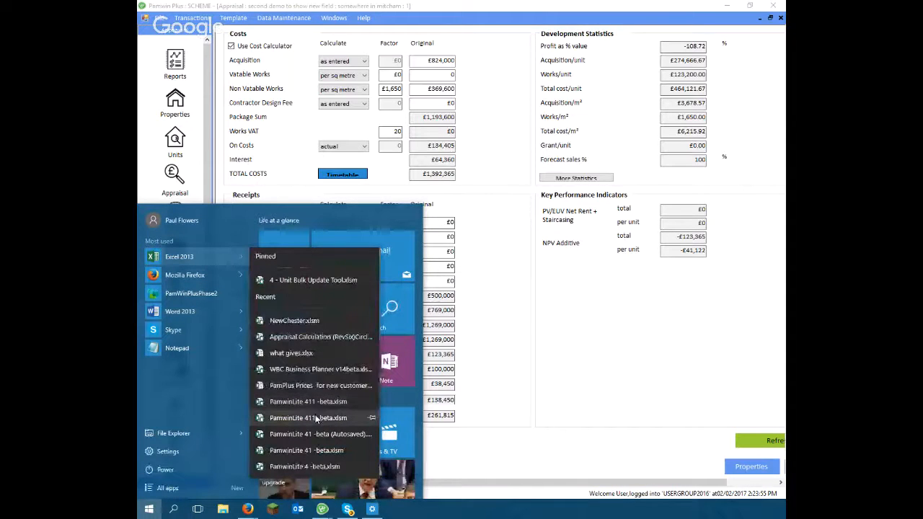
click(315, 417)
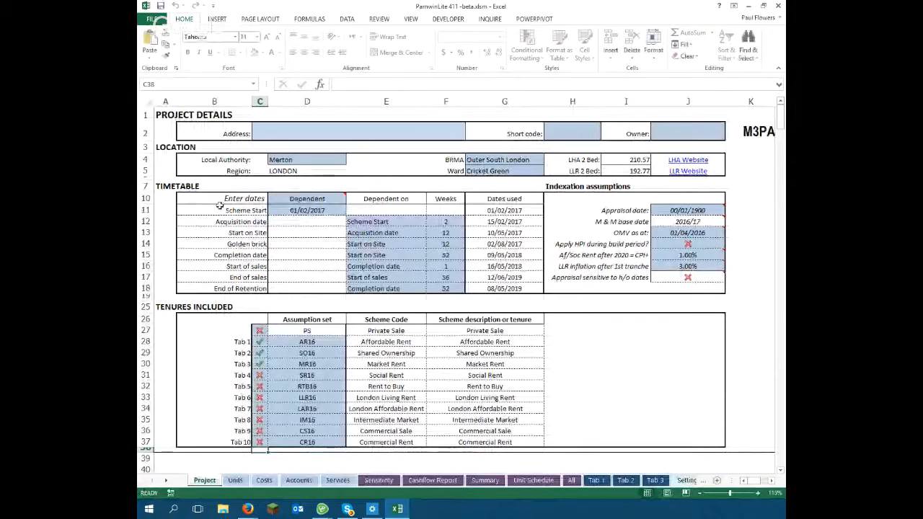
Include the London Affordable Rent tenure (Tab 7, LAR16) in the project by setting its inclusion flag to 1
click(368, 397)
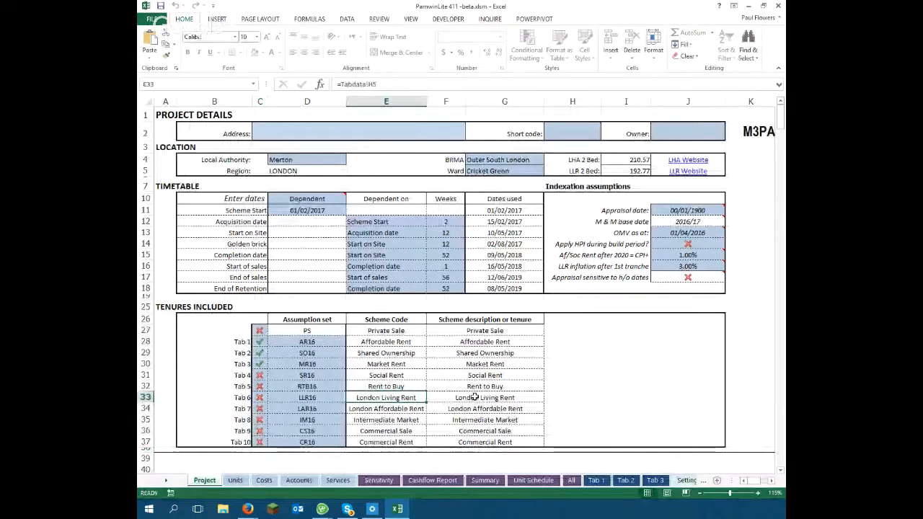
key(Down)
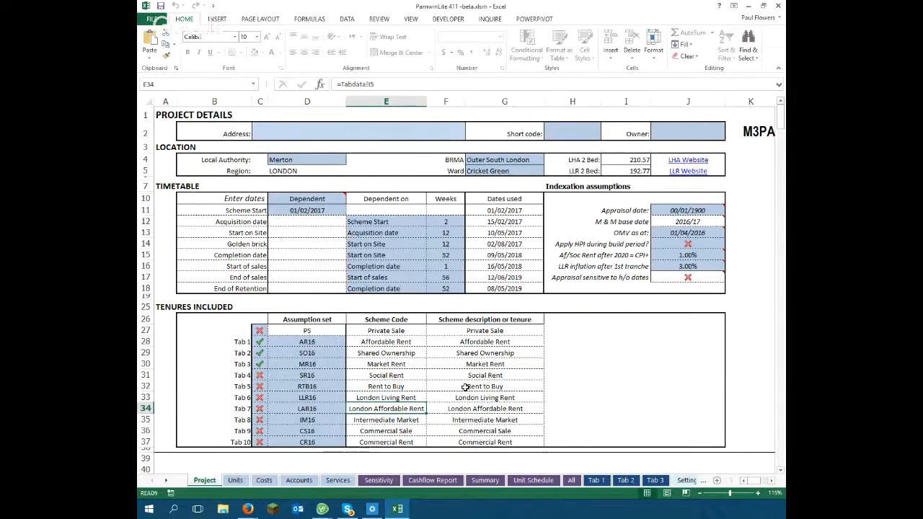
click(258, 408)
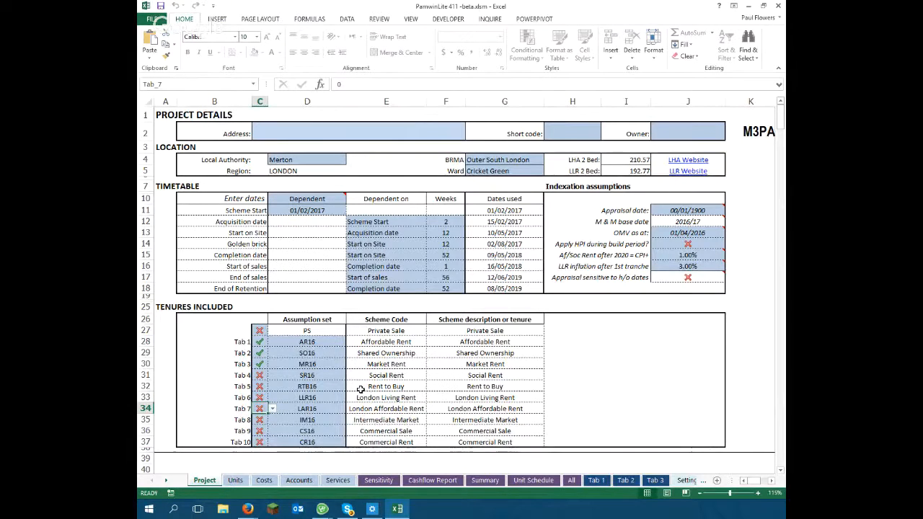
text(1)
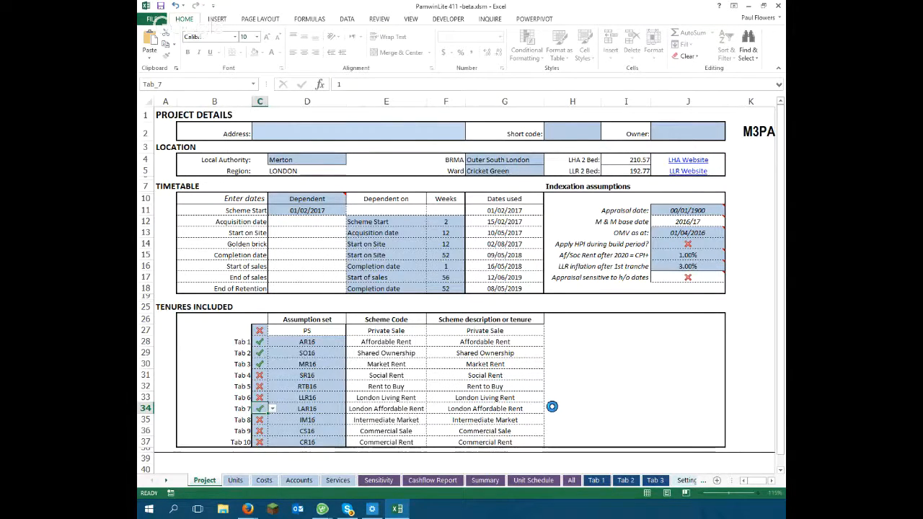
key(Down)
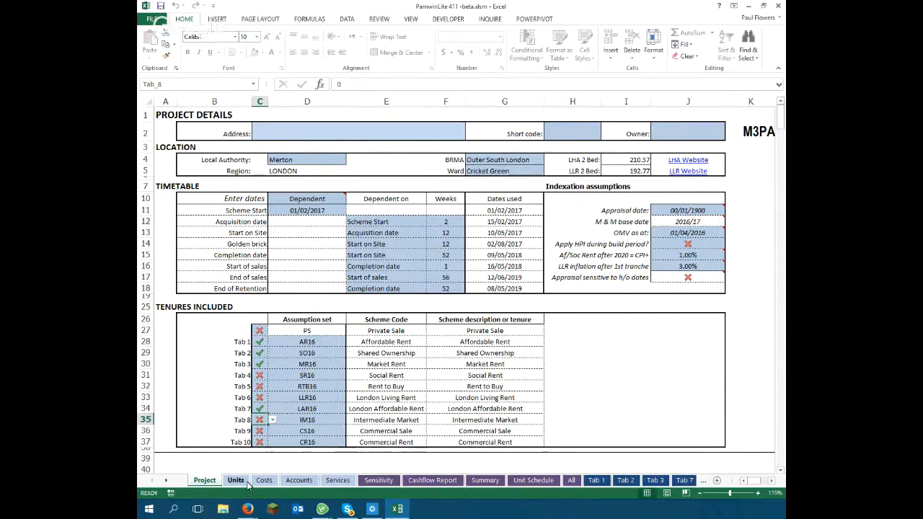
On the Units sheet, choose 2 bed 3 person house as the first unit type
click(237, 480)
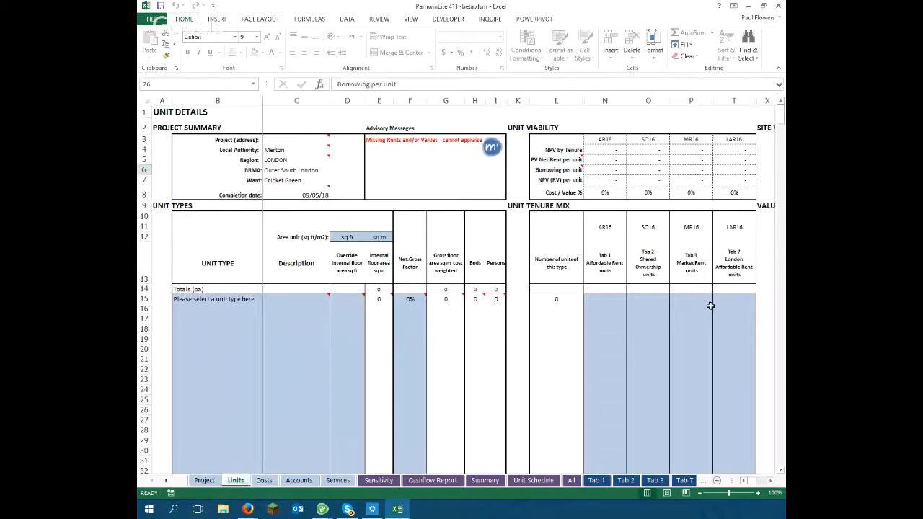
click(715, 301)
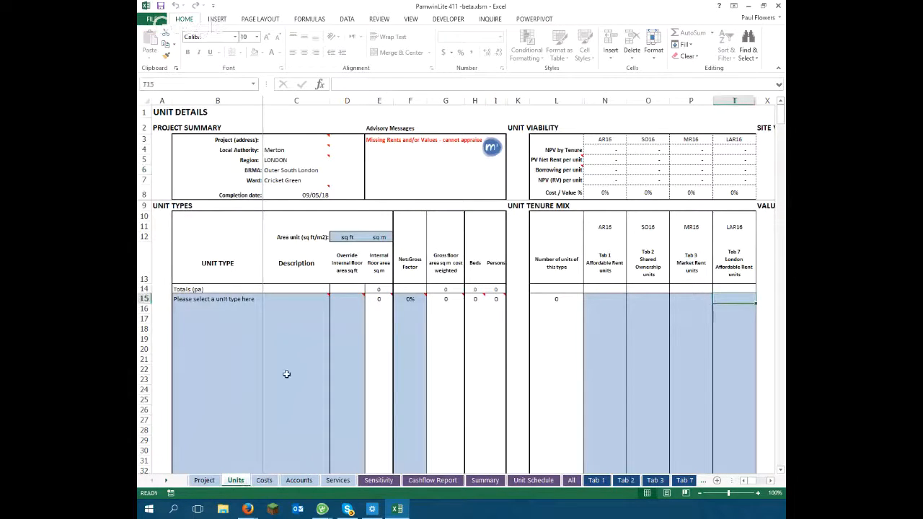
click(261, 300)
click(266, 300)
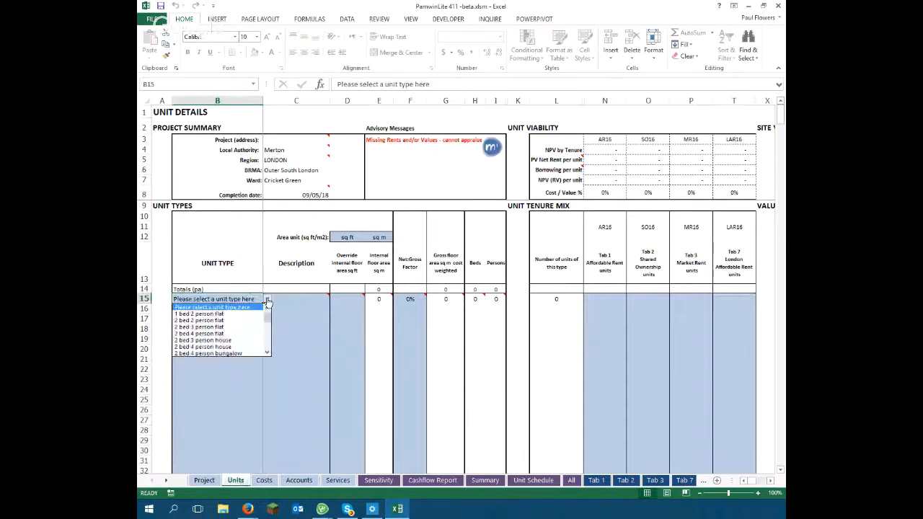
click(242, 343)
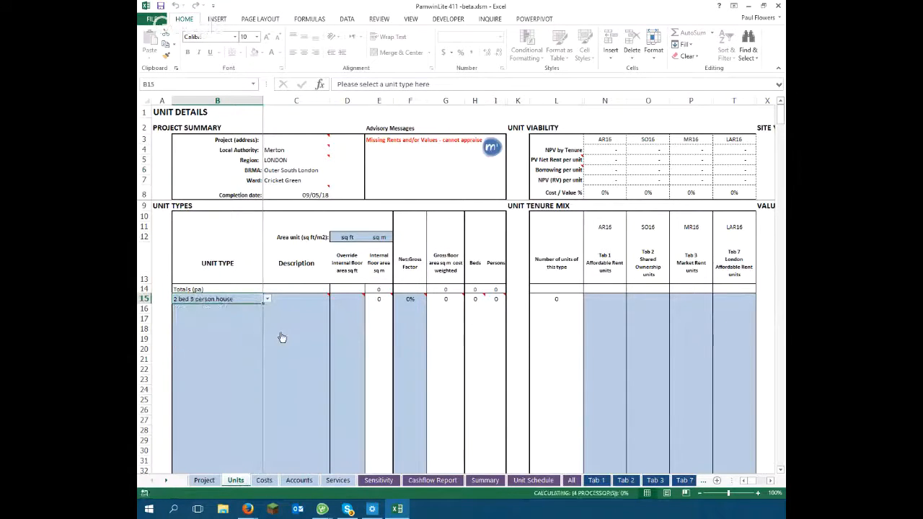
Enter 1 London Affordable Rent unit for the 2 bed 3 person house and check its NPV (RV) per unit
click(735, 298)
text(1)
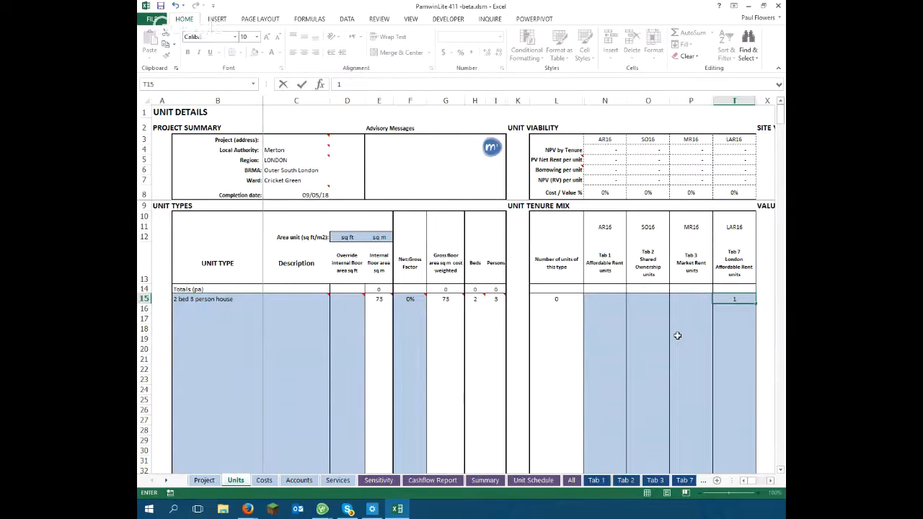
key(Return)
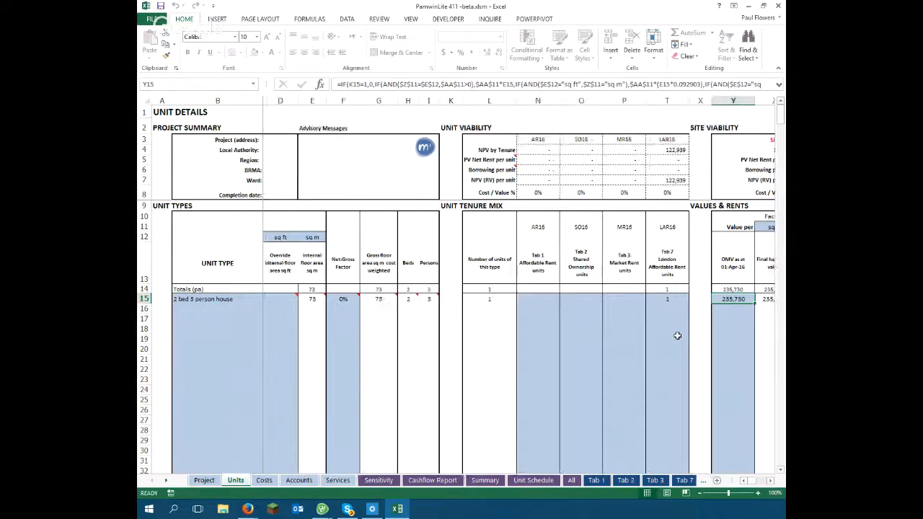
click(681, 180)
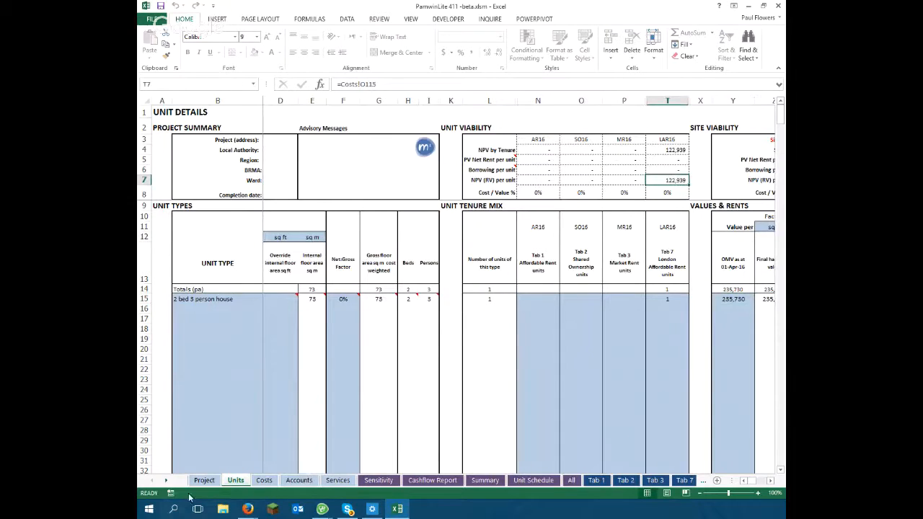
Include the London Living Rent tenure (Tab 6, LLR16) on the Project sheet by setting its inclusion flag to 1
click(211, 485)
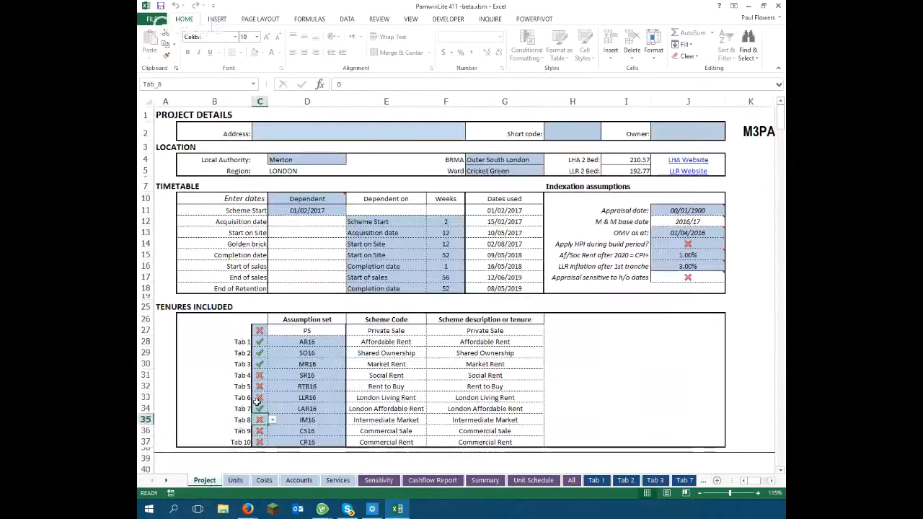
click(260, 399)
text(1)
key(Return)
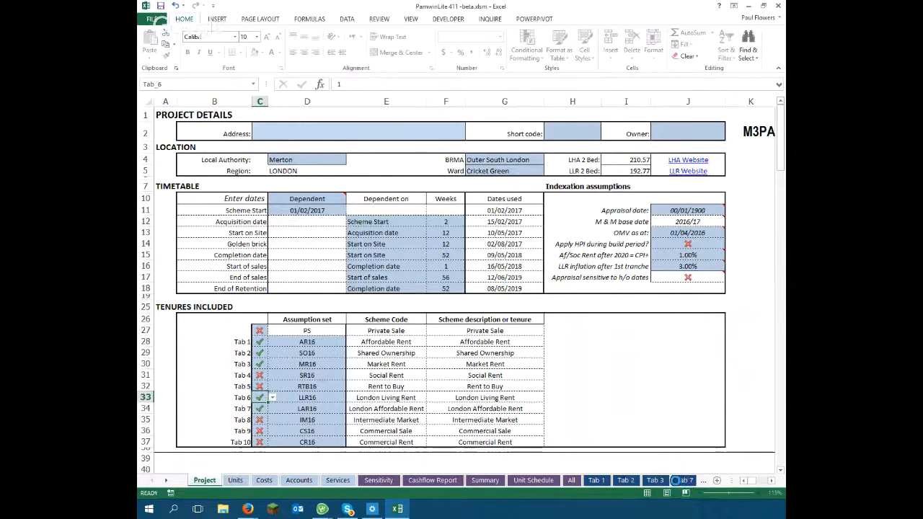
key(Down)
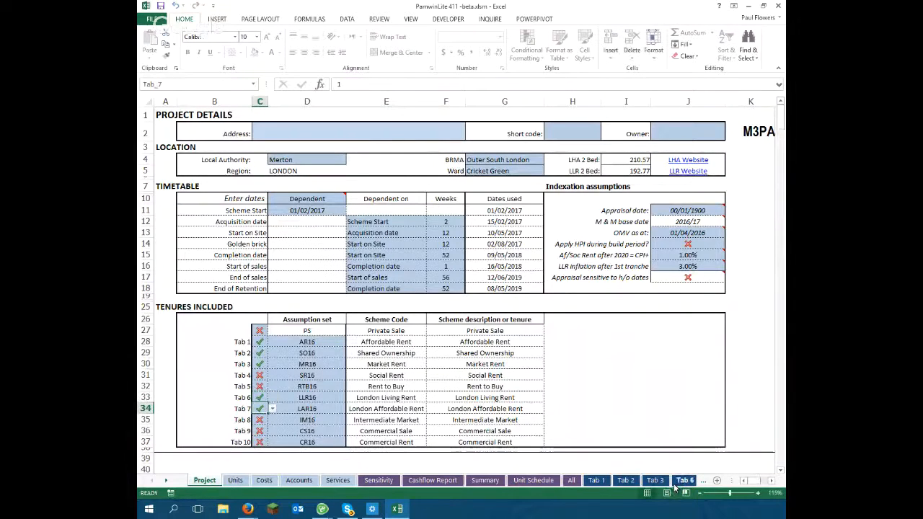
Enter 1 London Living Rent unit for the 2 bed 3 person house and check that tenure's NPV (RV) per unit
click(236, 481)
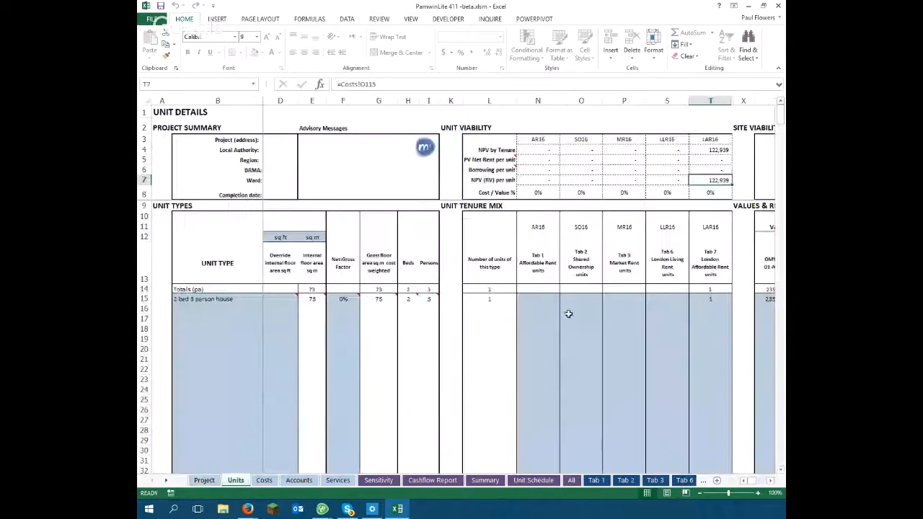
click(671, 299)
text(1)
key(Tab)
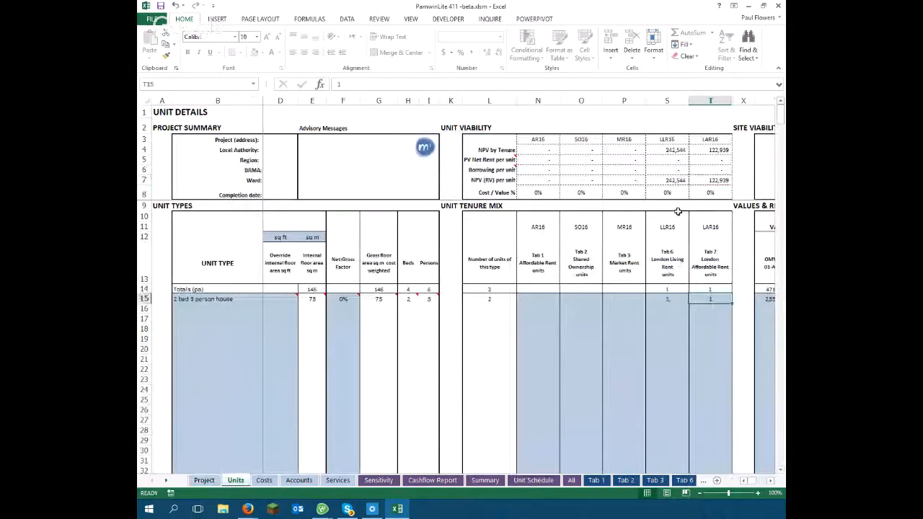
click(678, 179)
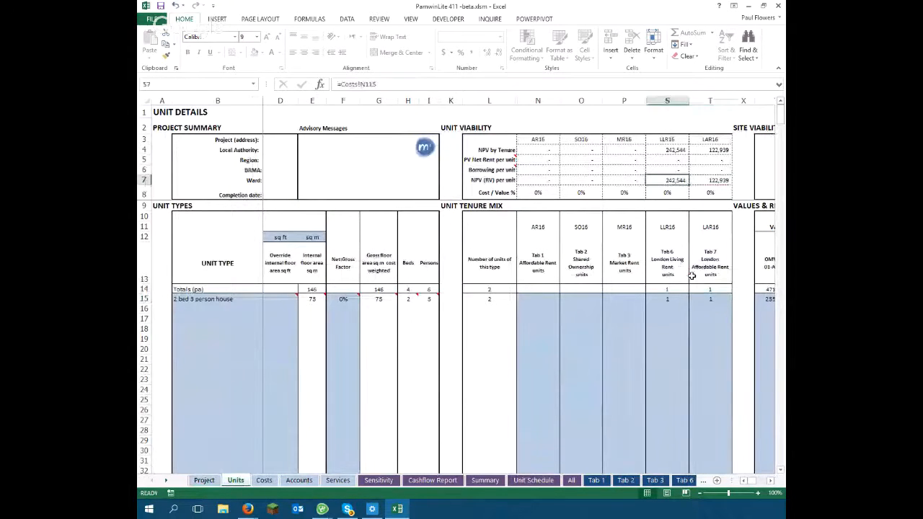
Check the open market value (OMV) of the 2 bed 3 person house on the Units sheet
click(769, 481)
click(769, 480)
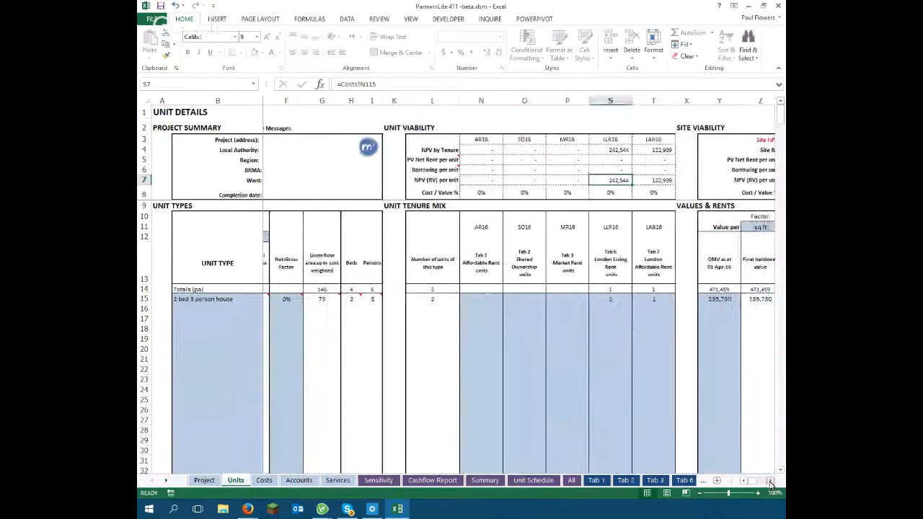
click(770, 481)
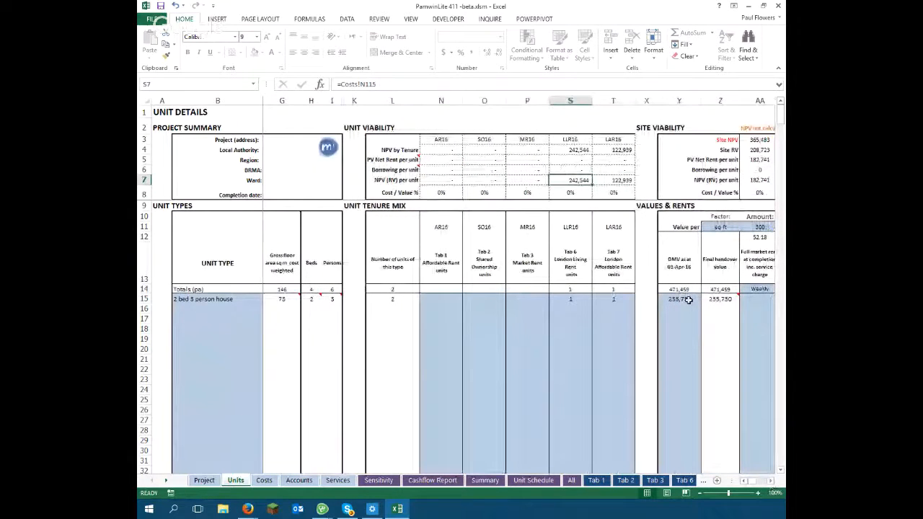
click(688, 300)
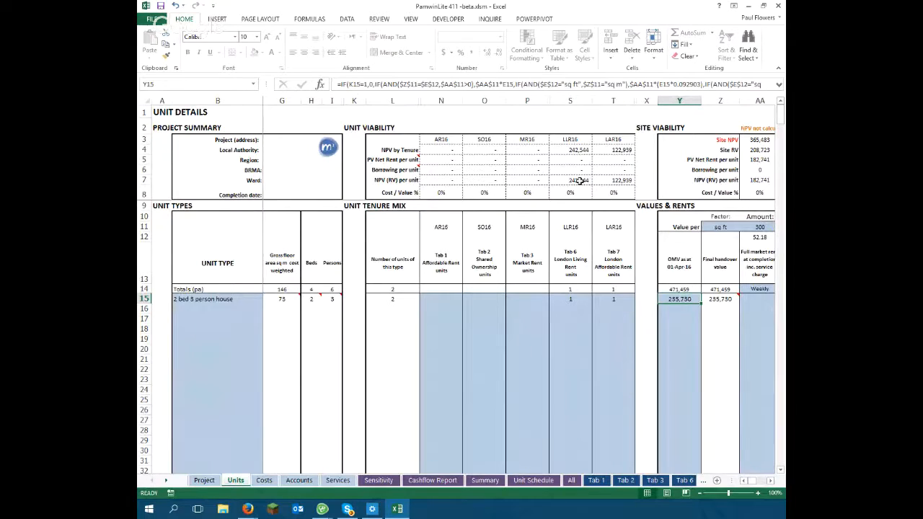
Examine the completion rents on the Units sheet, including the rent method and percentage for London Living Rent
key(Right)
key(Right)
key(Right)
key(Right)
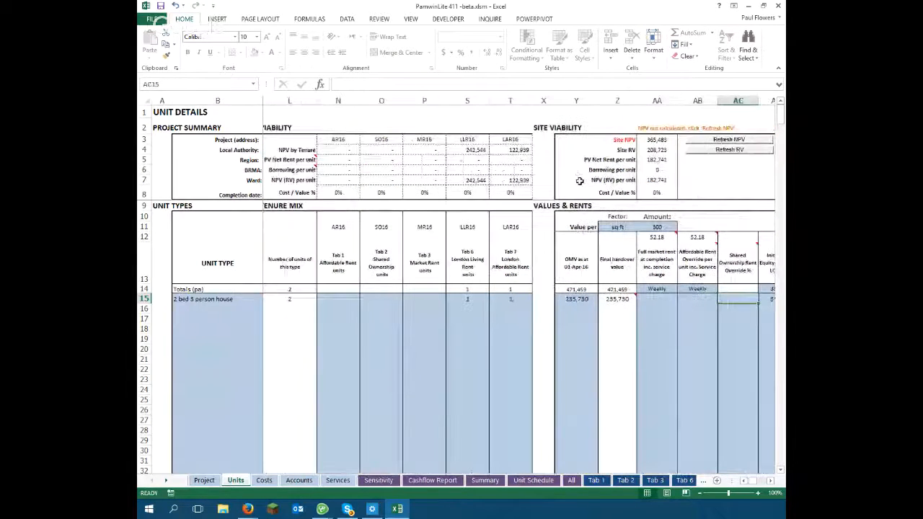
key(Right)
key(Right)
key(Right)
key(Right)
key(Right)
key(Right)
key(Right)
key(Right)
key(Right)
key(Right)
key(Right)
key(Right)
key(Right)
key(Right)
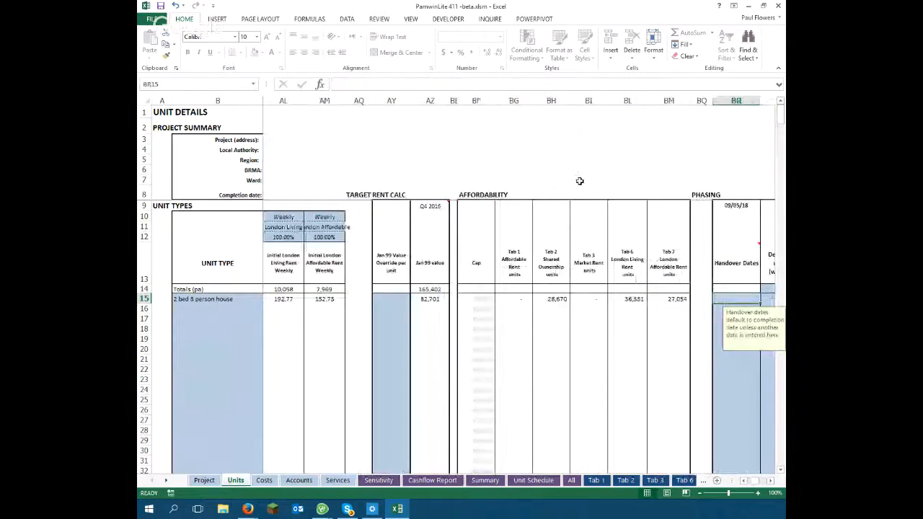
key(Left)
key(Left)
key(Left)
key(Left)
key(Left)
key(Left)
key(Left)
key(Left)
key(Left)
key(Left)
key(Left)
key(Left)
key(Left)
key(Left)
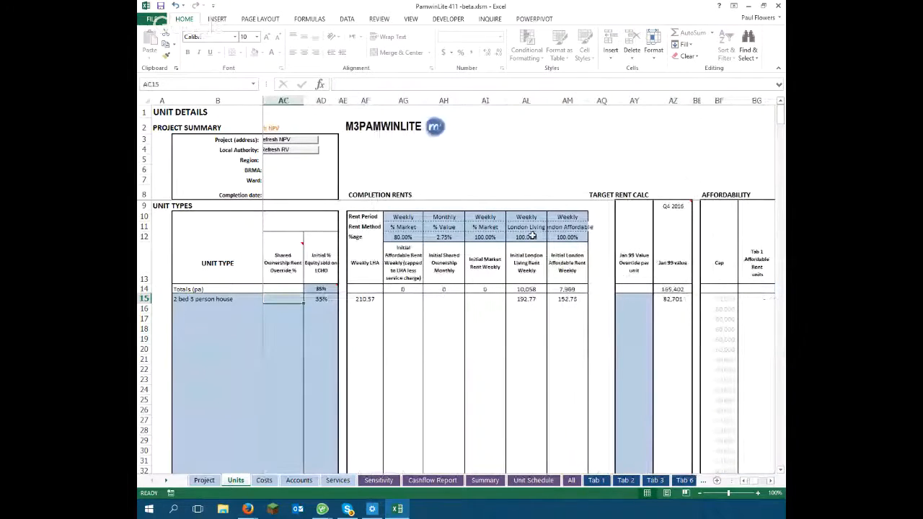
click(533, 229)
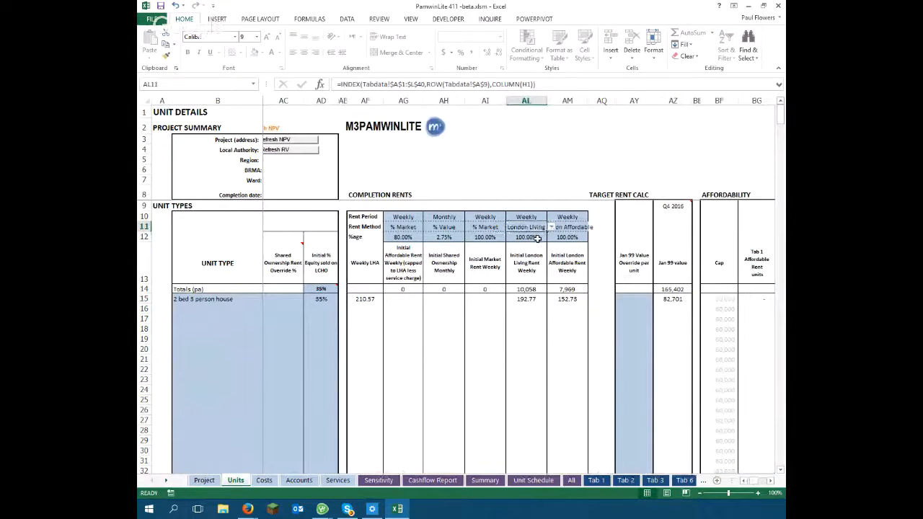
click(536, 238)
Examine the yearly costs and first rent in the London Living Rent cashflow on Tab 6
click(683, 480)
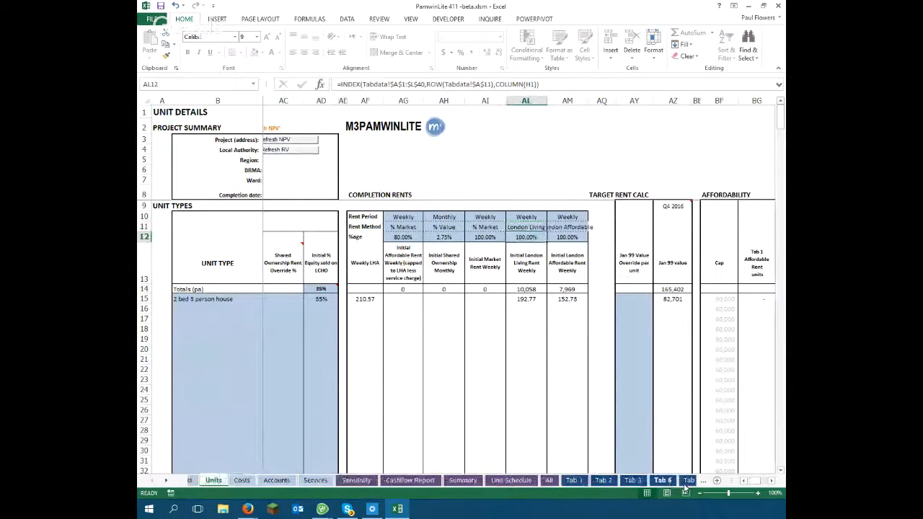
click(413, 288)
scroll(413, 289, down, 3)
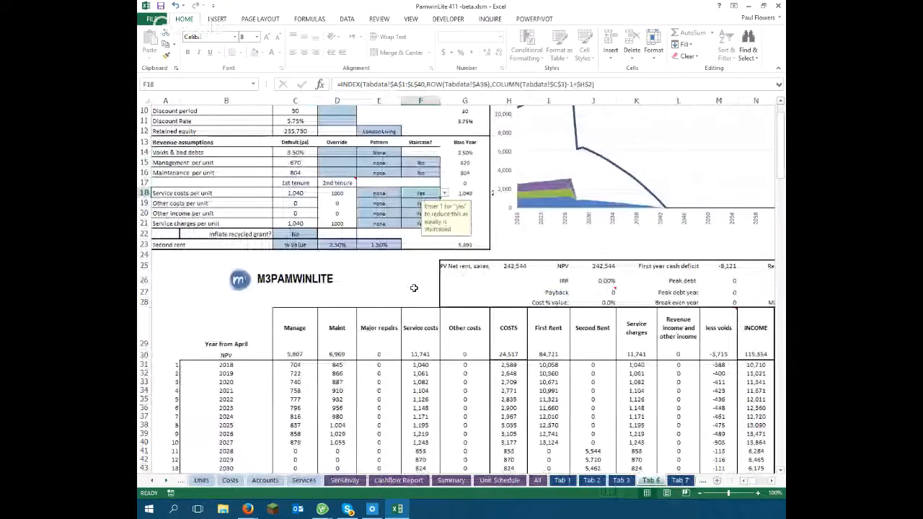
scroll(414, 287, down, 3)
drag(294, 289, 548, 323)
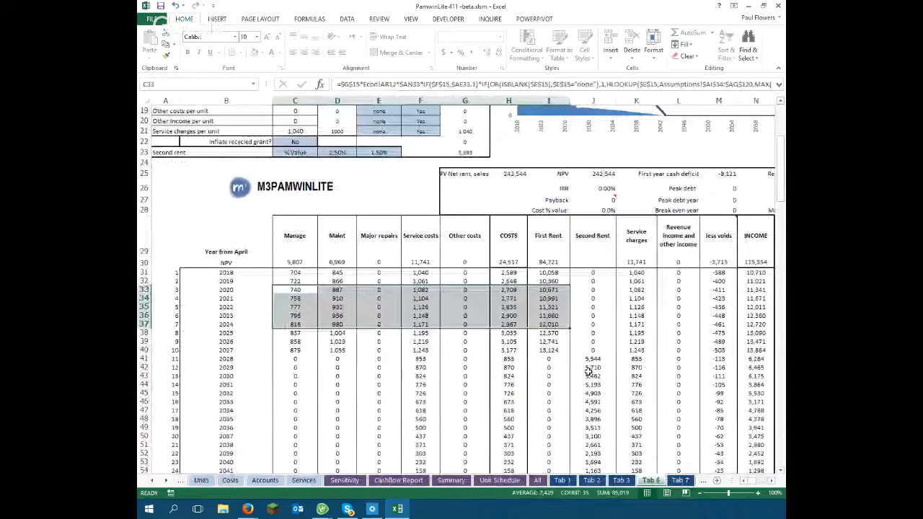
Review the second rent percentages on Tab 6 against the first and second rent columns of the yearly cashflow
click(342, 152)
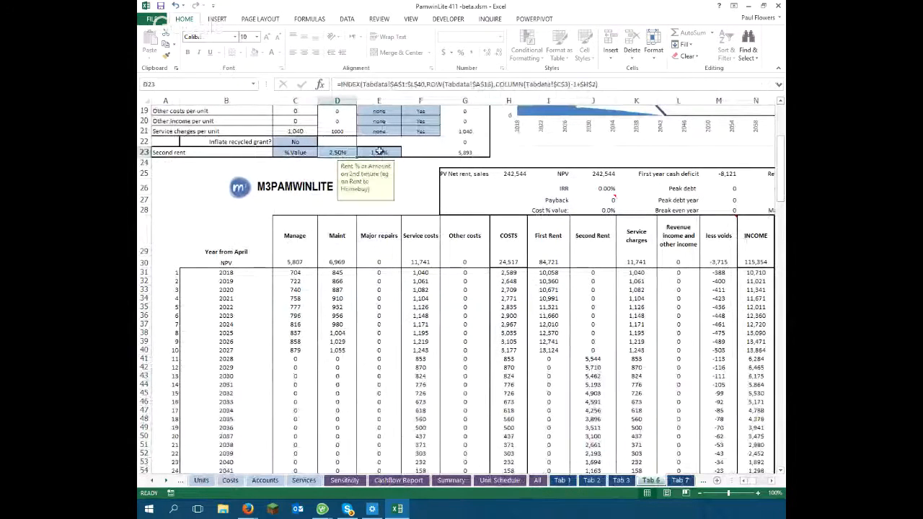
click(380, 152)
click(324, 152)
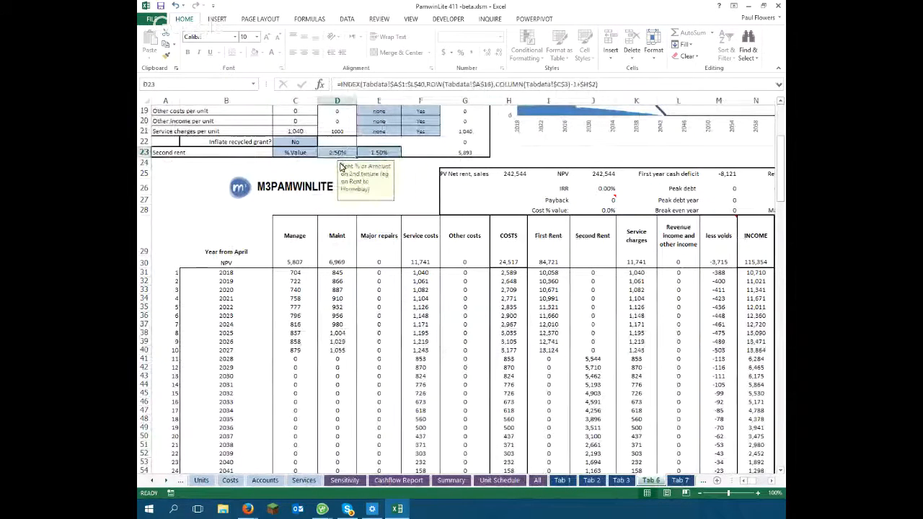
scroll(581, 342, up, 4)
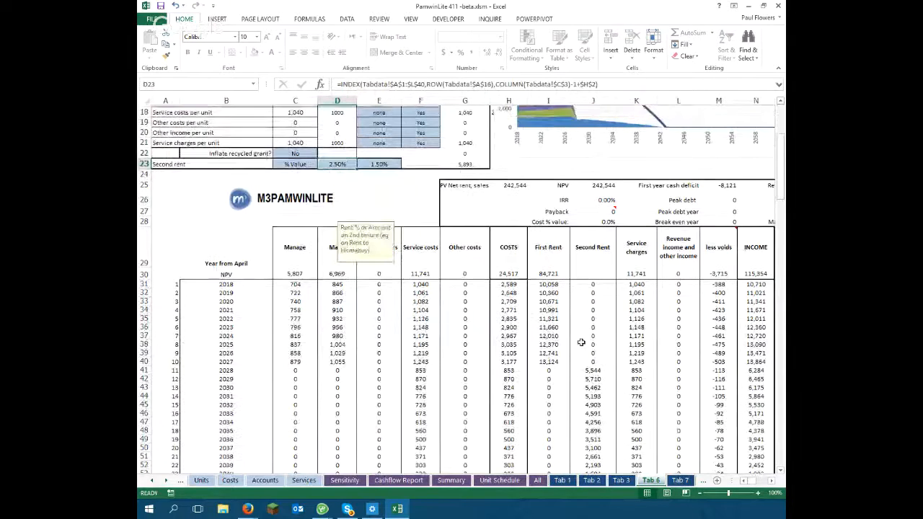
scroll(581, 342, down, 4)
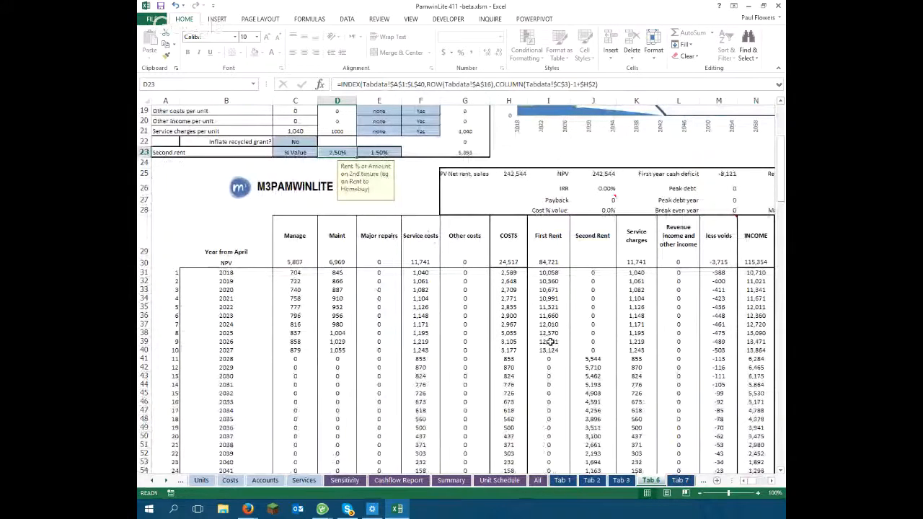
scroll(374, 196, up, 6)
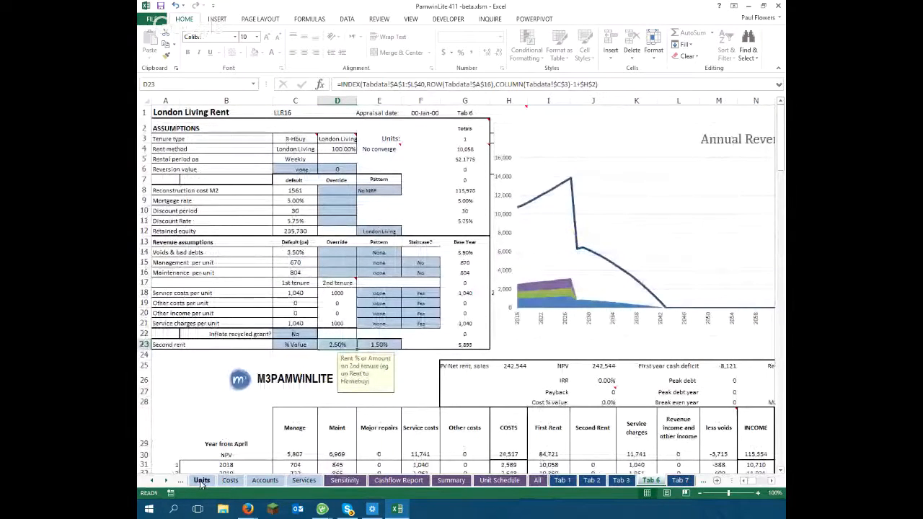
click(152, 481)
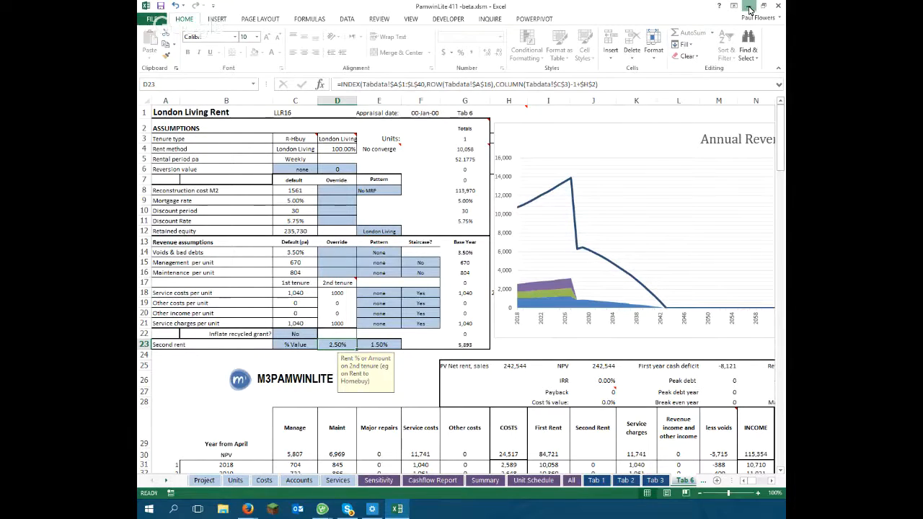
Switch to Pamwin Plus, search the existing projects with status 1 Appraisal, and close the finder without opening one
click(750, 7)
click(162, 20)
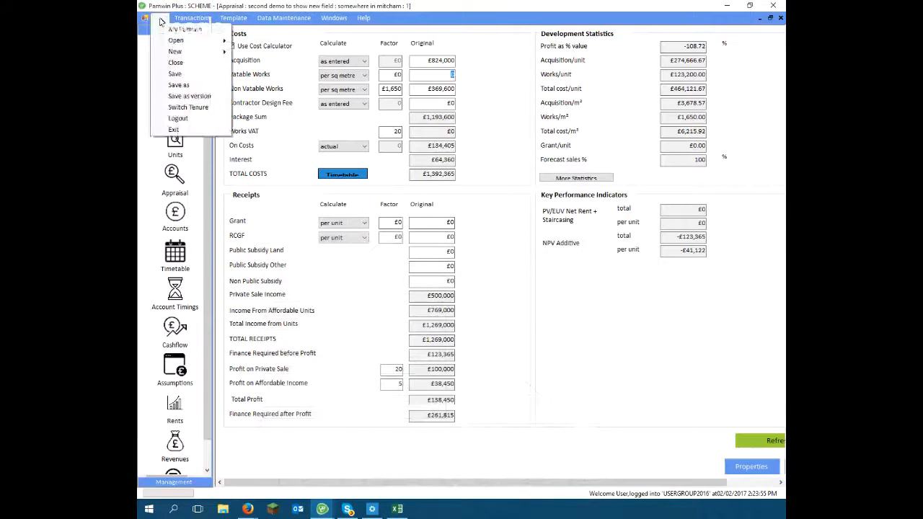
mouse_move(175, 51)
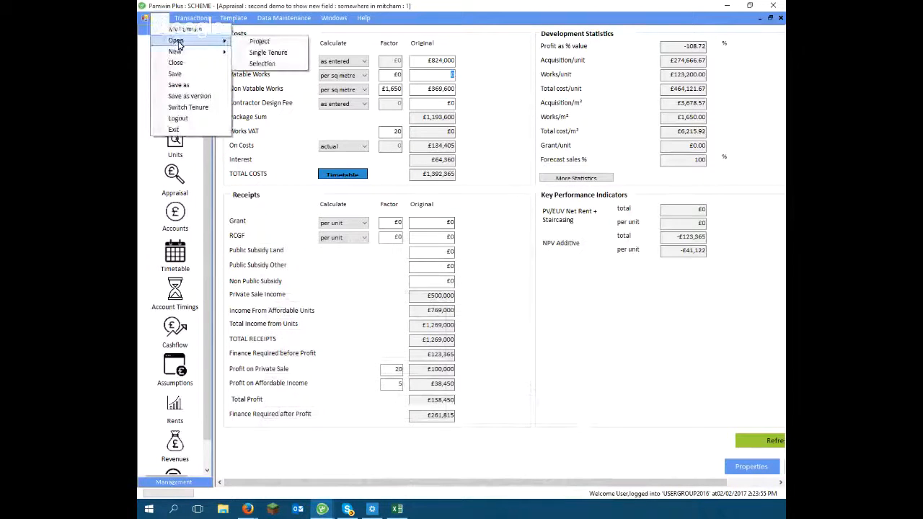
click(265, 36)
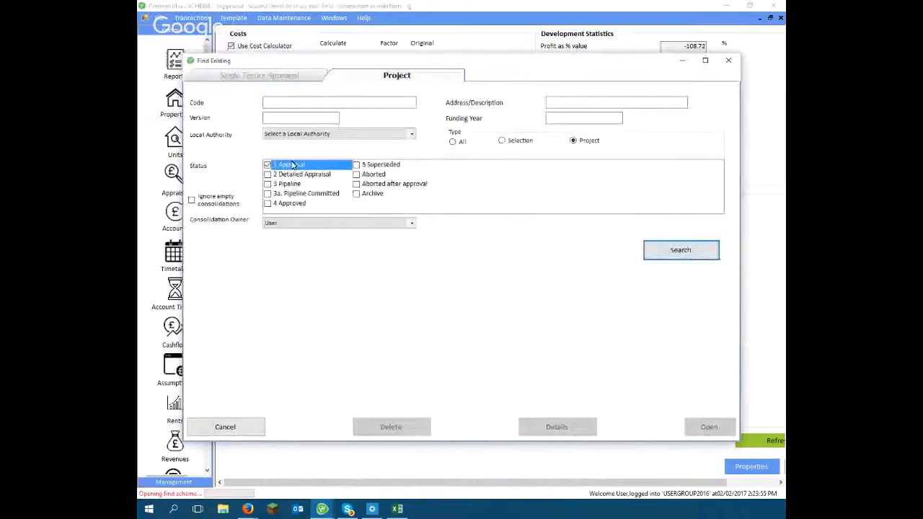
click(678, 250)
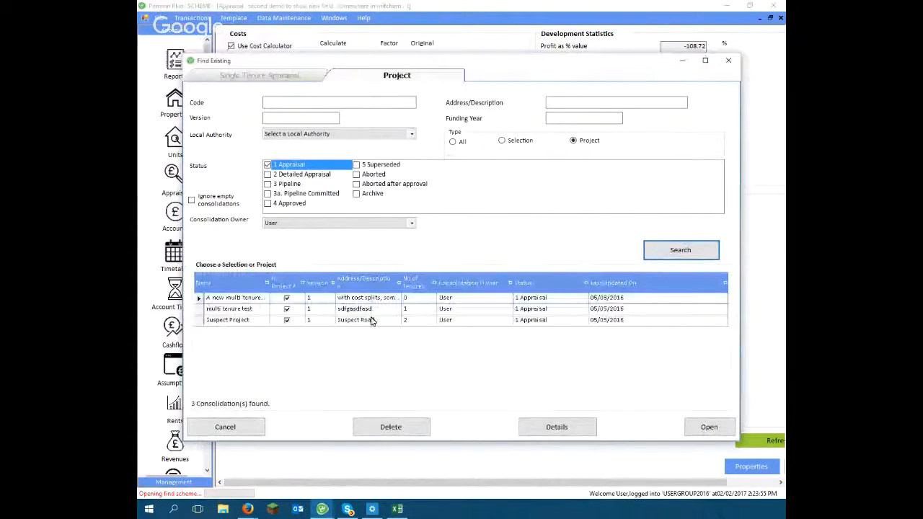
click(422, 321)
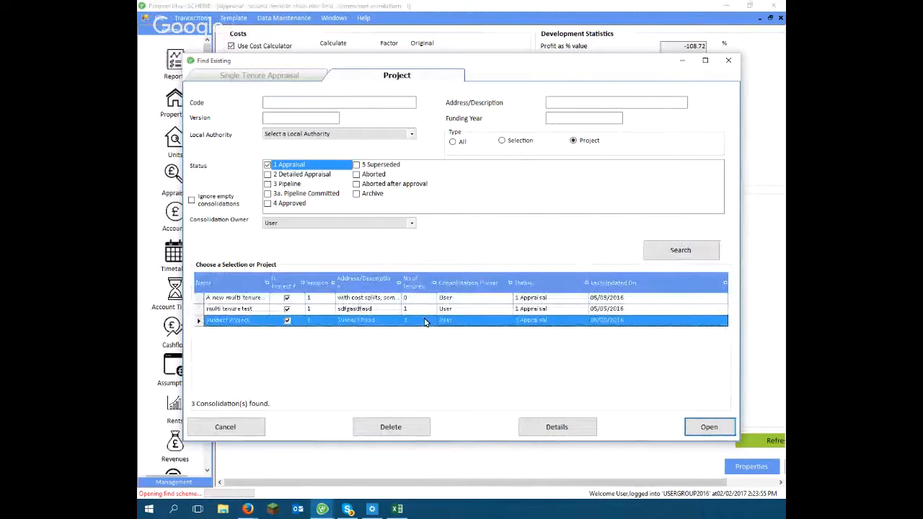
click(430, 299)
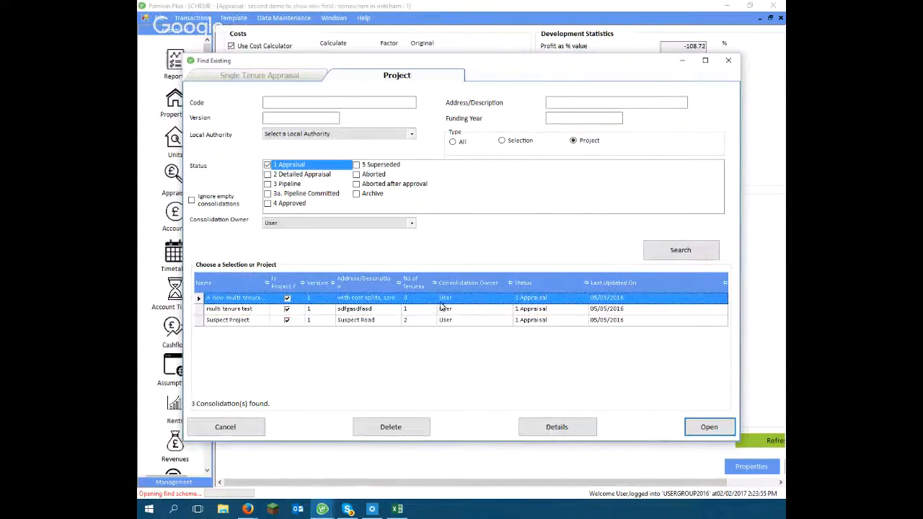
click(731, 62)
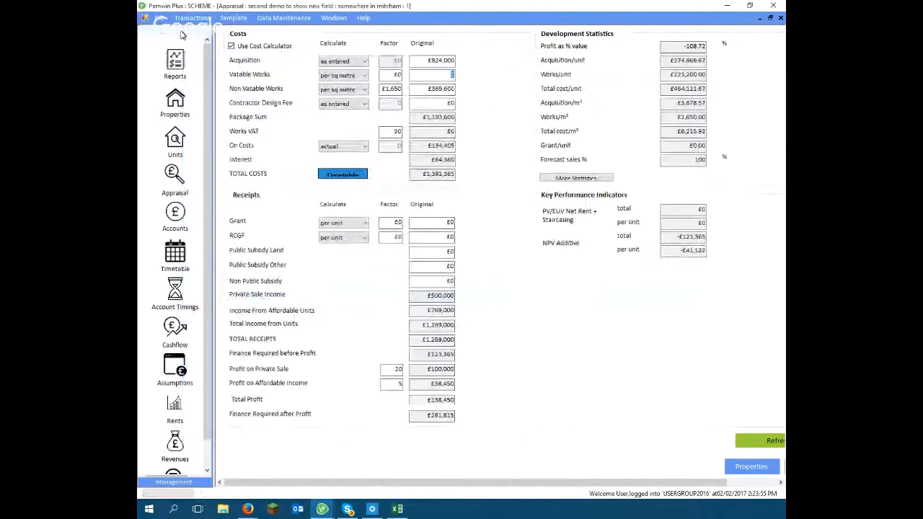
Start a new project with the code "brimming with promise" and the description "because not built yet"
click(160, 17)
mouse_move(176, 51)
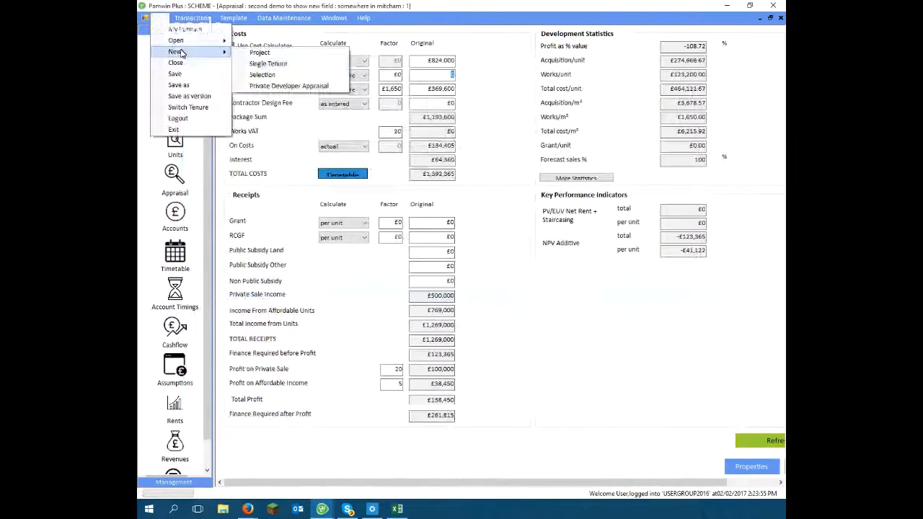
click(266, 65)
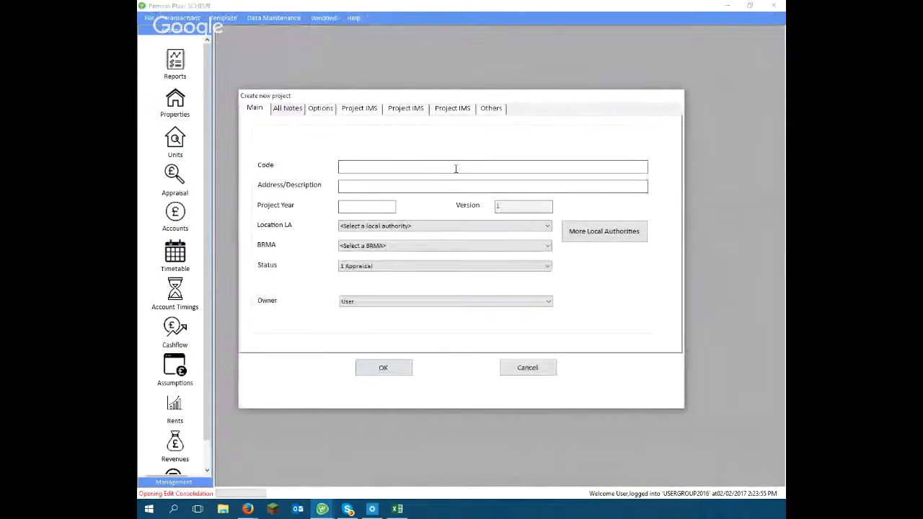
text(brimming with pro)
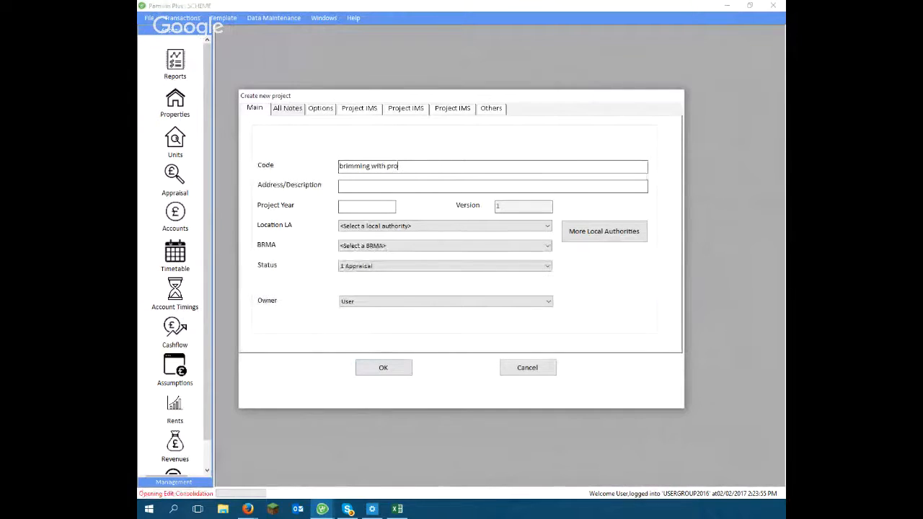
text(because not bn)
text(ilt yet)
key(Tab)
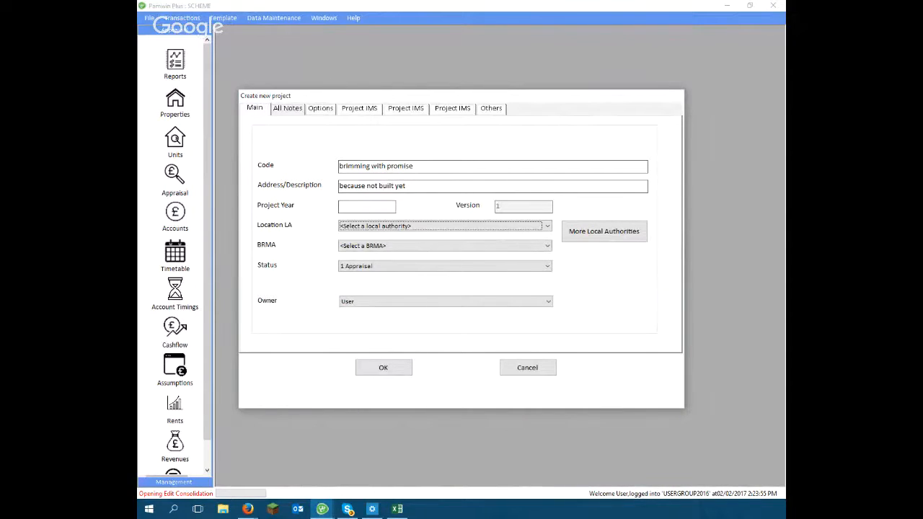
Set the new project's local authority to Merton and its BRMA to Inner South West London
key(m)
key(m)
key(Tab)
key(Tab)
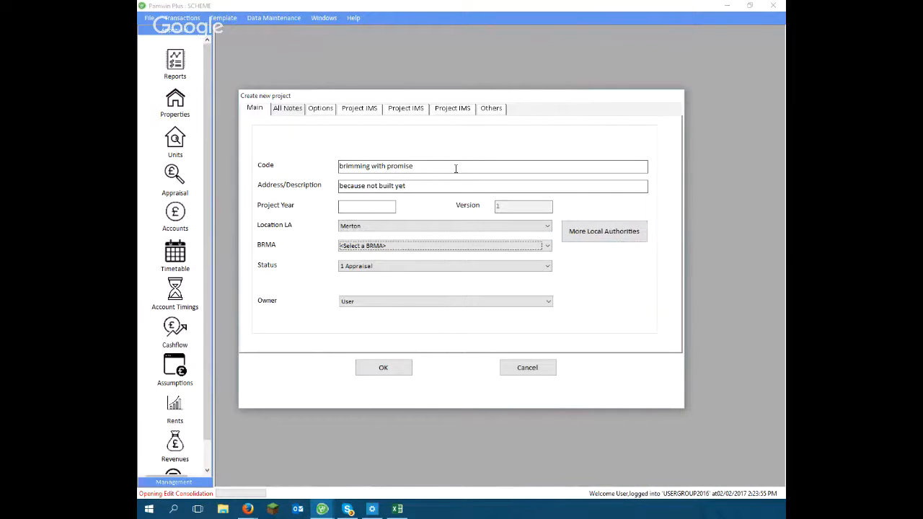
key(i)
key(Tab)
key(Tab)
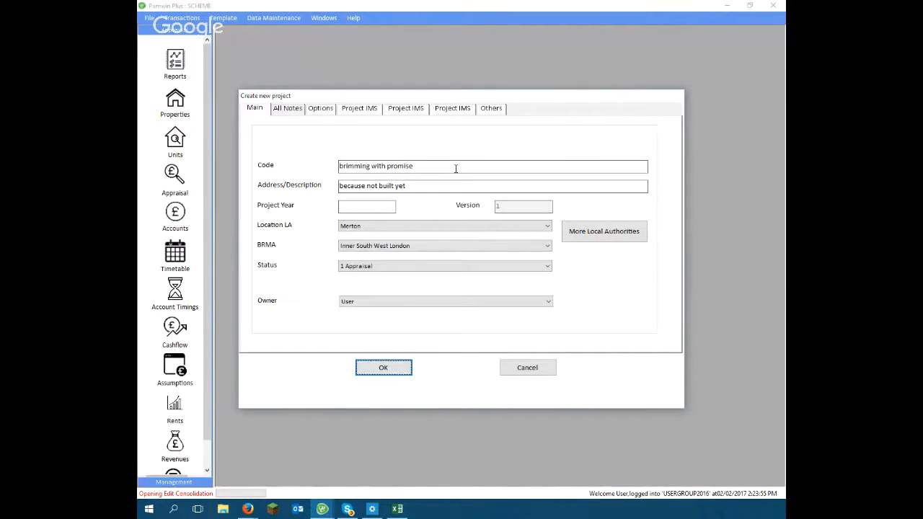
Create the project and add the existing "affordable" tenure, version 1, to it
key(Return)
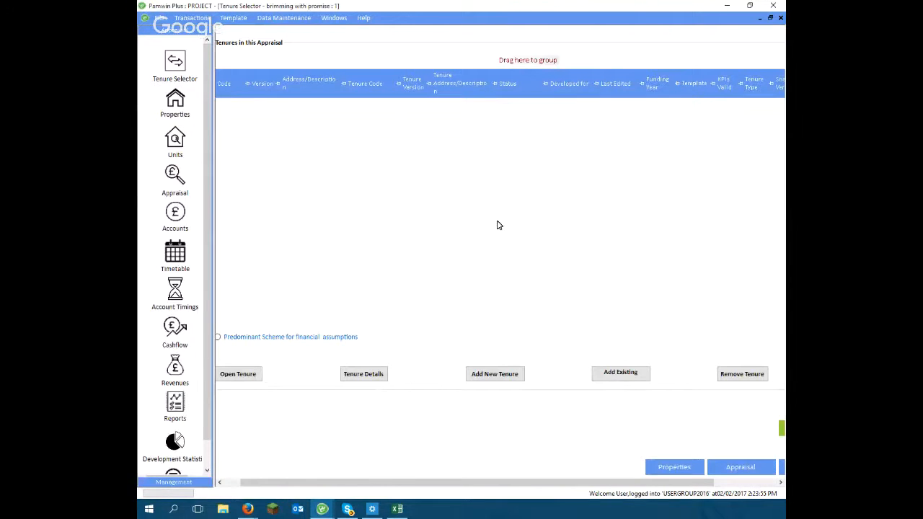
click(615, 372)
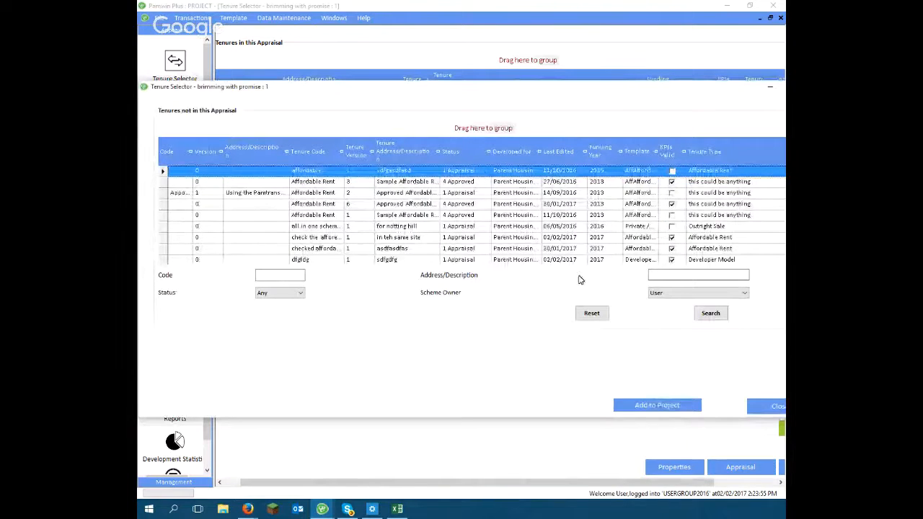
click(625, 405)
click(755, 405)
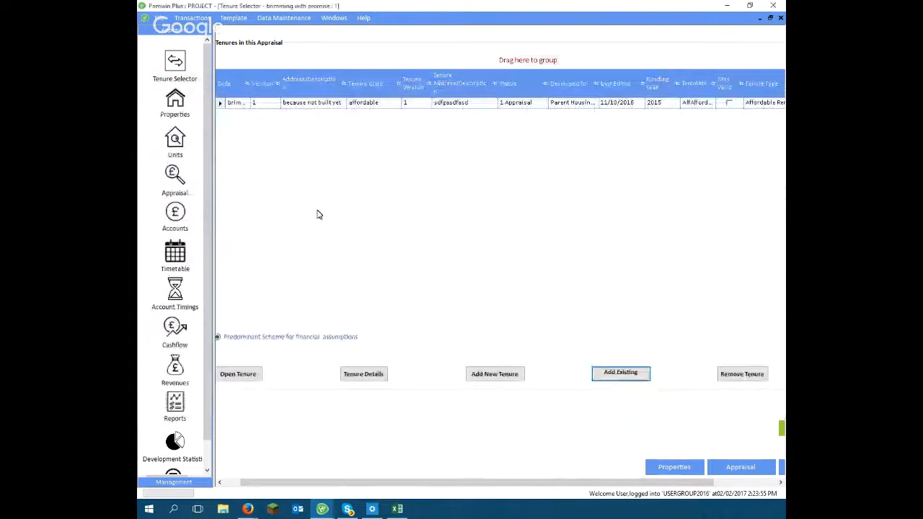
Start a new tenure with scheme code "asnd this is a new one" and the template PS16 : Private / Outright Sale 2016
click(496, 374)
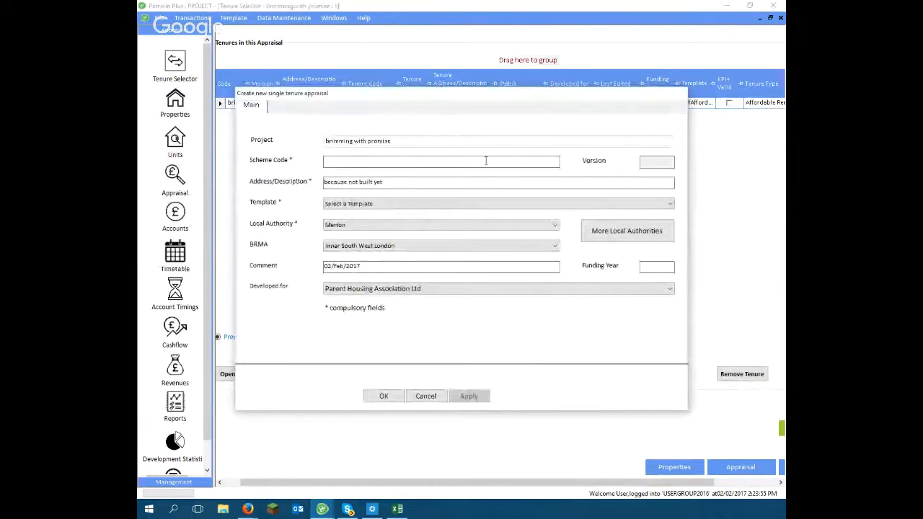
text(asnd this is a new one)
key(Tab)
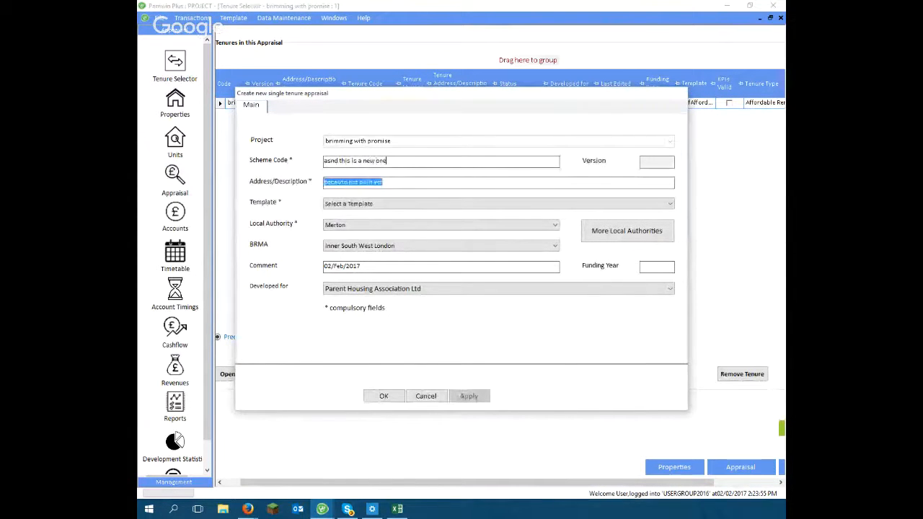
key(Tab)
key(Down)
key(Down)
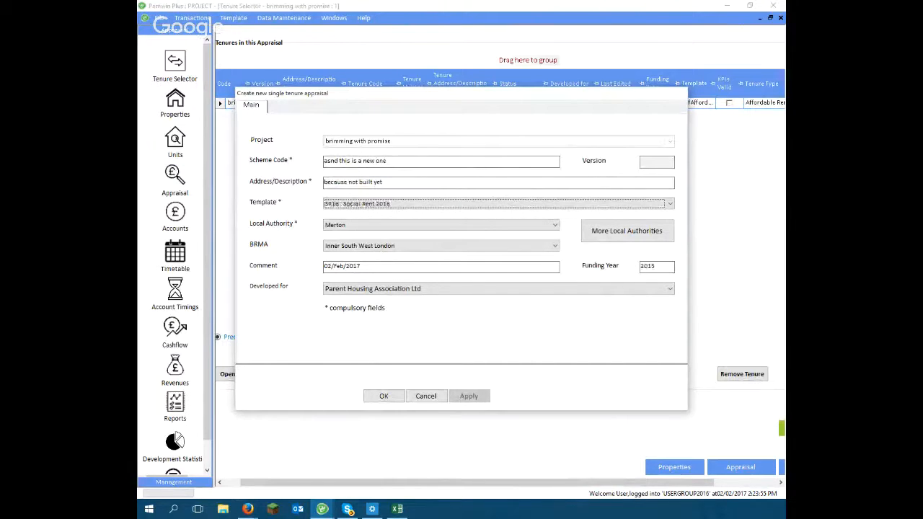
Set the new tenure's funding year to 2017, create it, and view the project's properties
key(Tab)
key(Tab)
key(Tab)
key(Tab)
key(Tab)
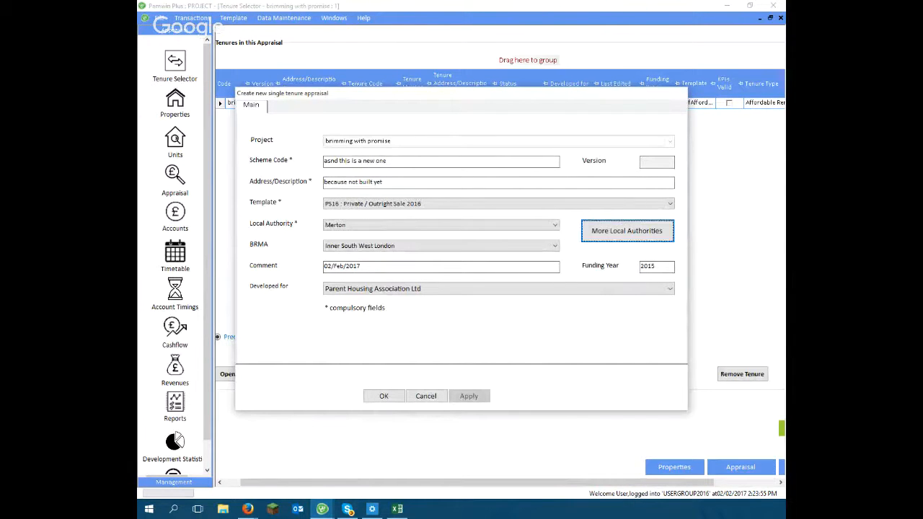
key(Tab)
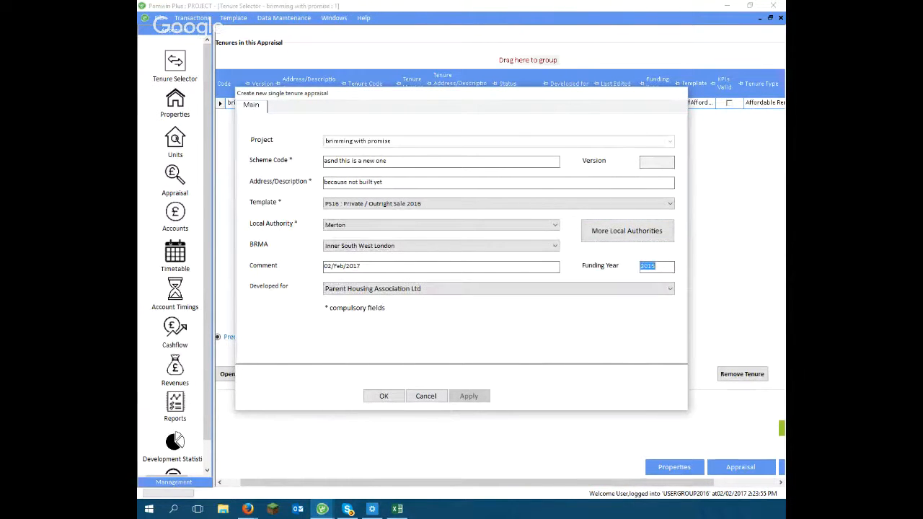
text(2017)
key(Tab)
key(Tab)
key(Tab)
key(shift+Tab)
key(Return)
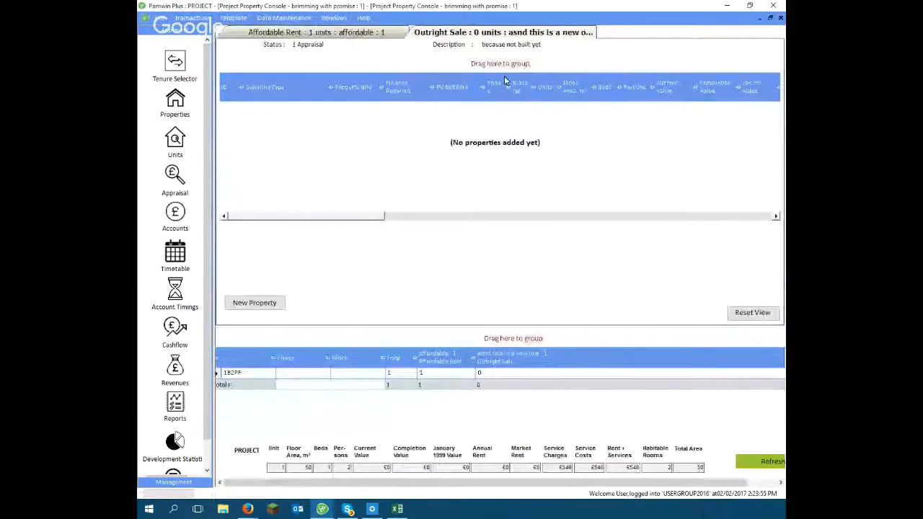
Check the Affordable Rent tenure's property, and add a 2B3PH : 2 Bed 3 Person House to the Outright Sale tenure
click(271, 33)
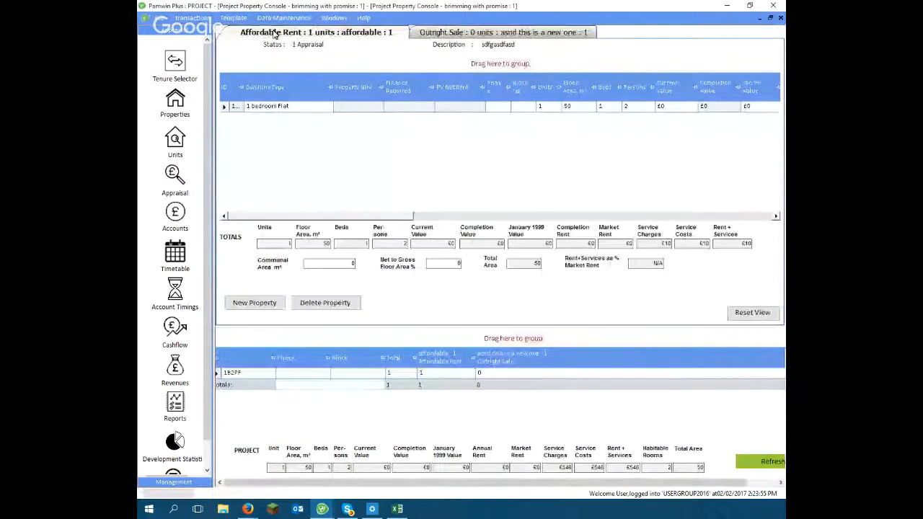
click(426, 33)
right_click(279, 135)
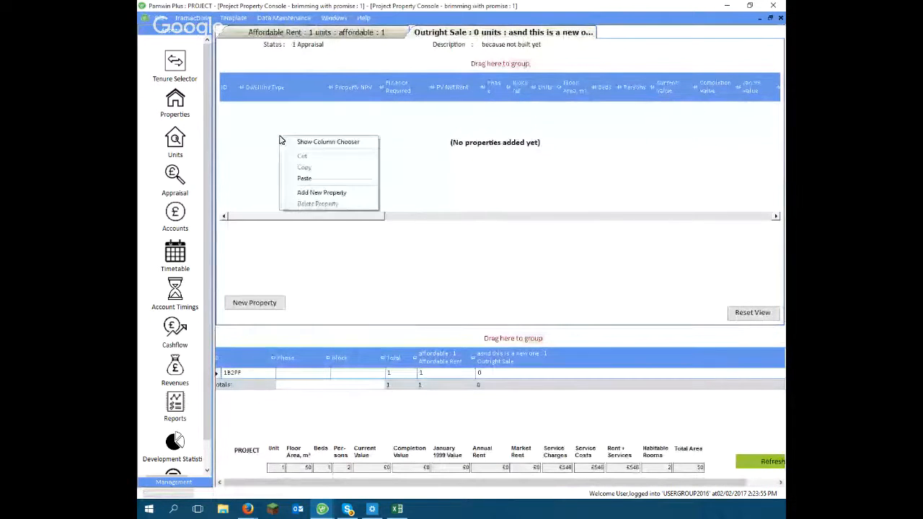
click(326, 191)
click(320, 107)
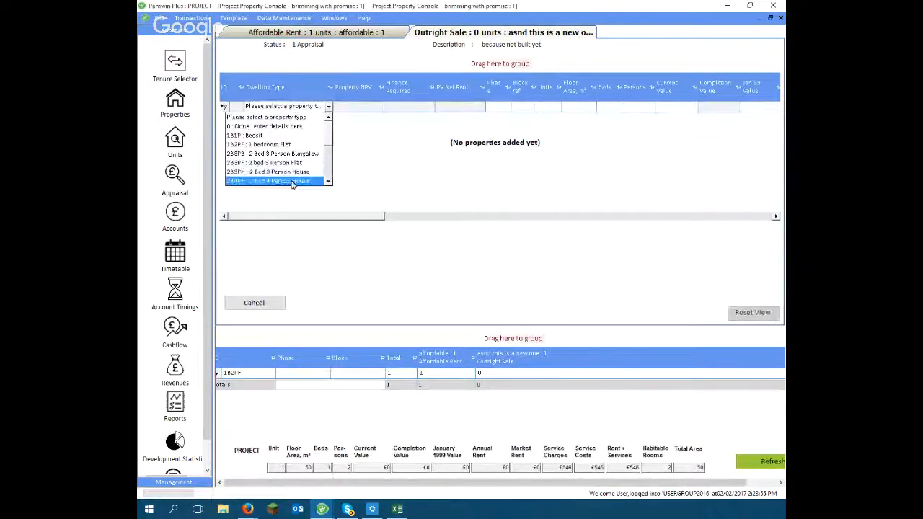
click(294, 177)
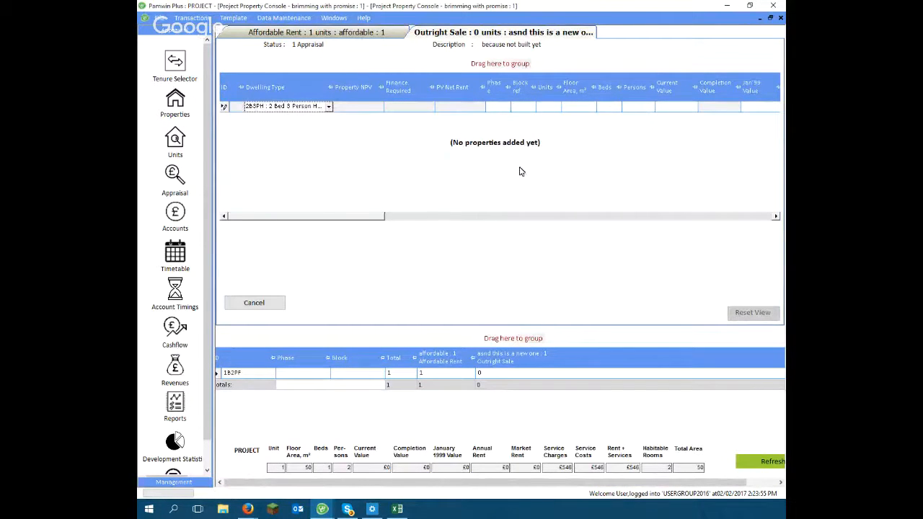
click(346, 150)
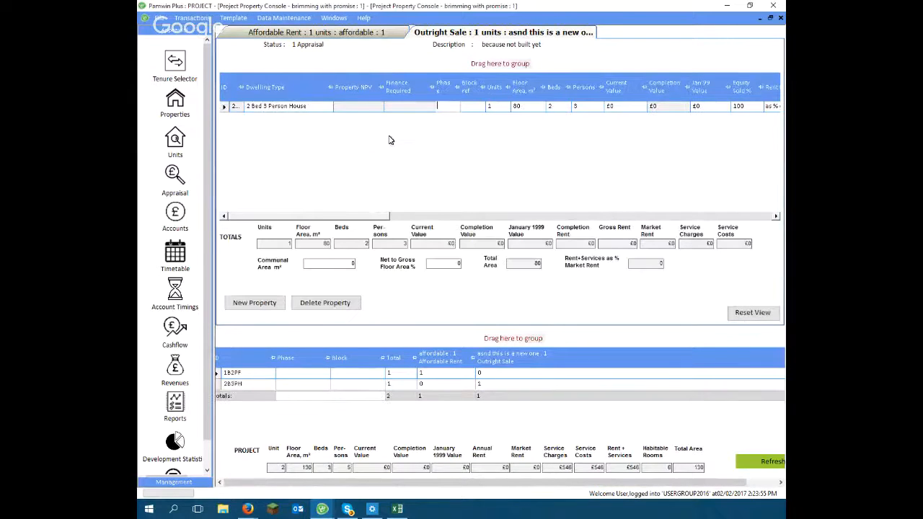
In the project cost calculator, set the acquisition factors to £10,000 per unit for affordable and £500 per hab room for the outright sale tenure
click(175, 173)
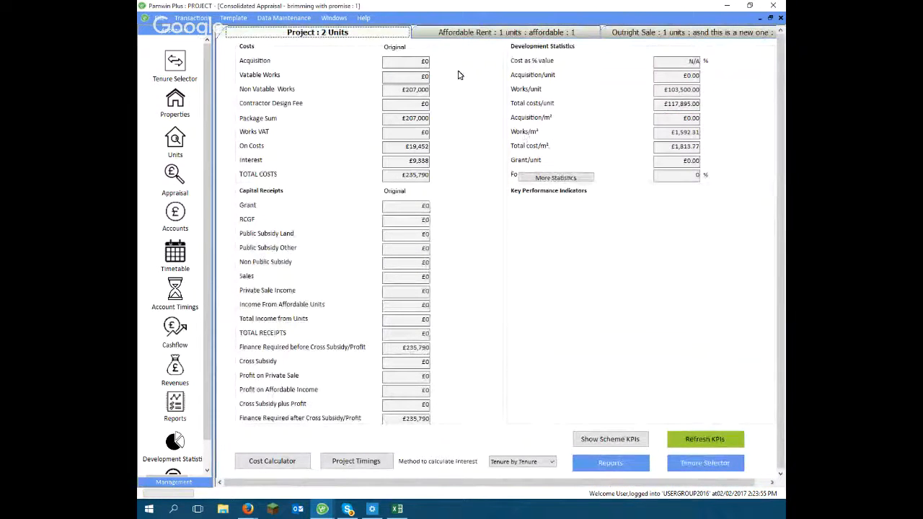
click(294, 457)
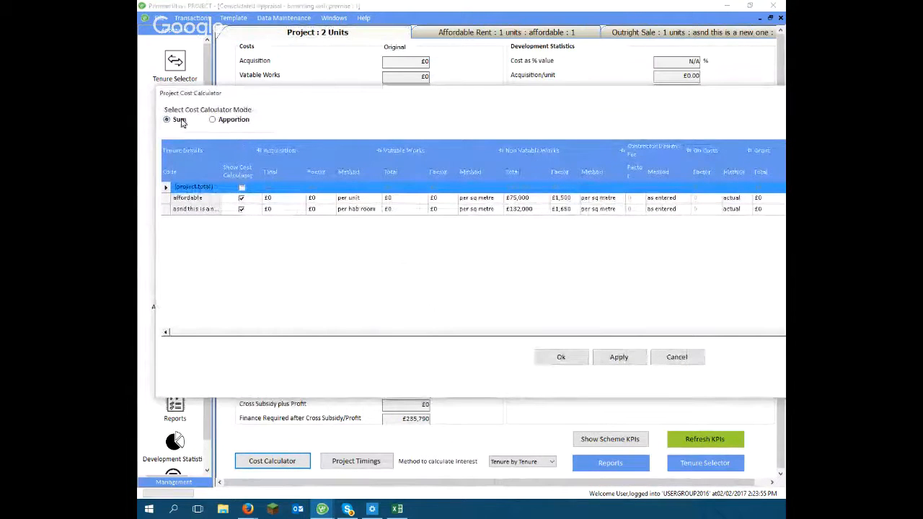
click(322, 198)
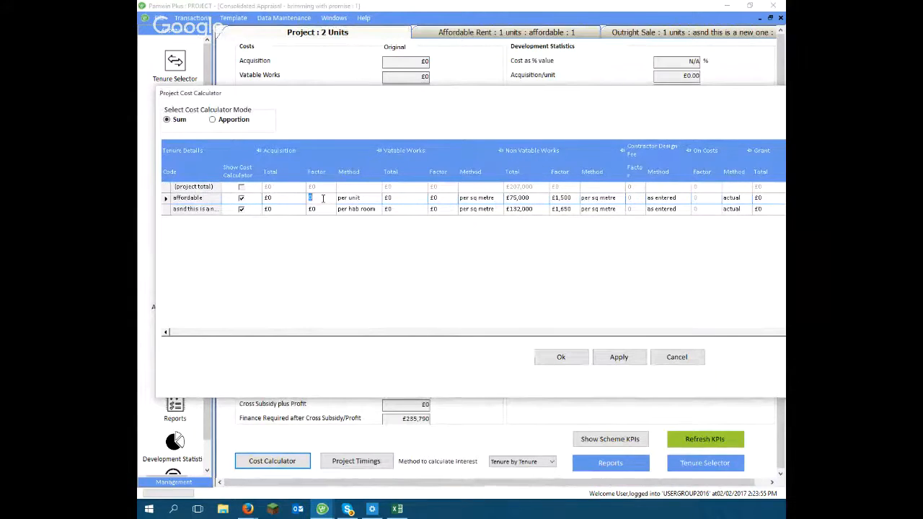
text(10000)
key(Return)
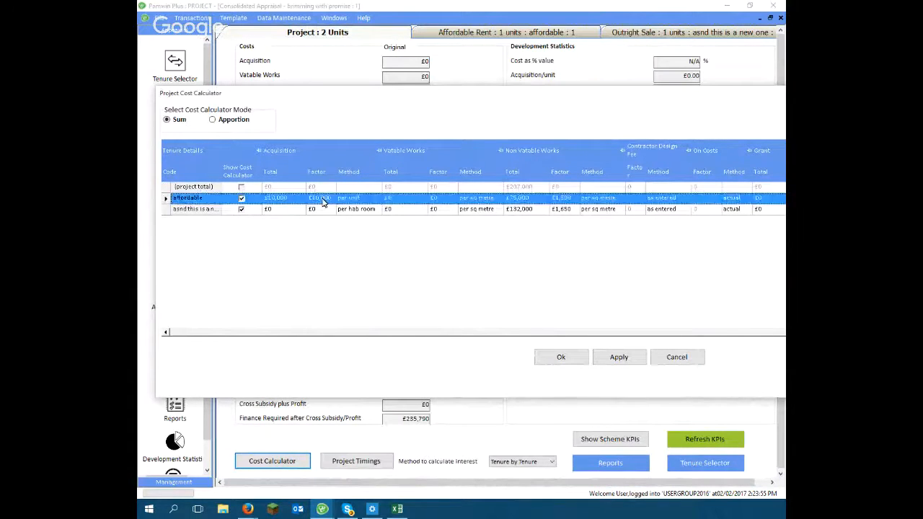
click(320, 208)
text(500)
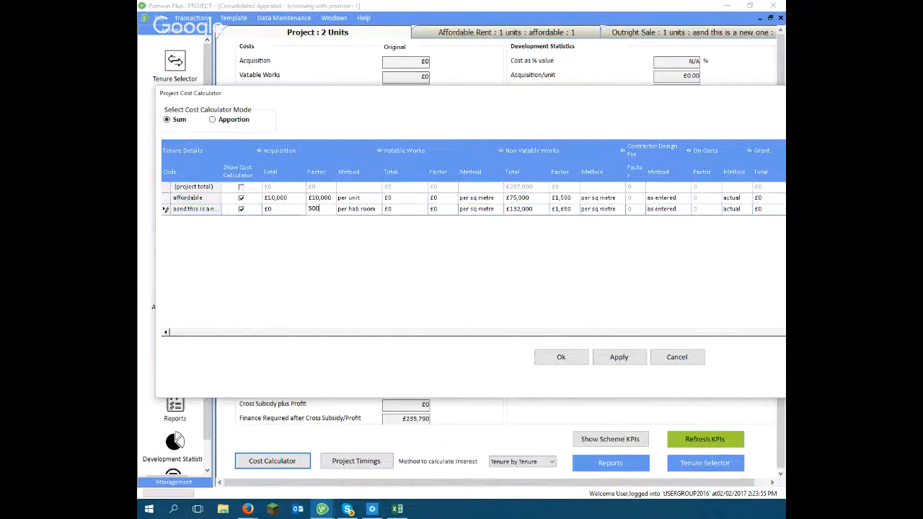
key(Return)
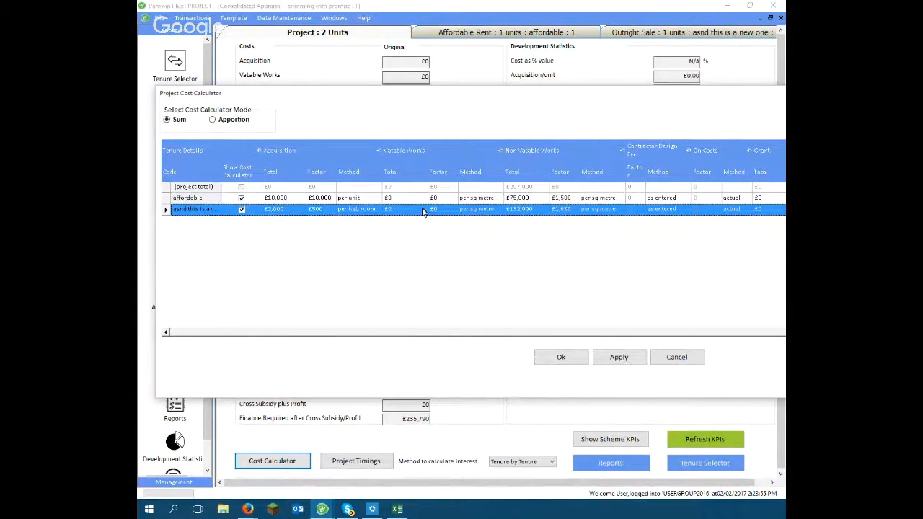
Apportion project totals of £580,000 for acquisition and £500,000 for non vatable works across the tenures, and apply them to the appraisal
click(241, 124)
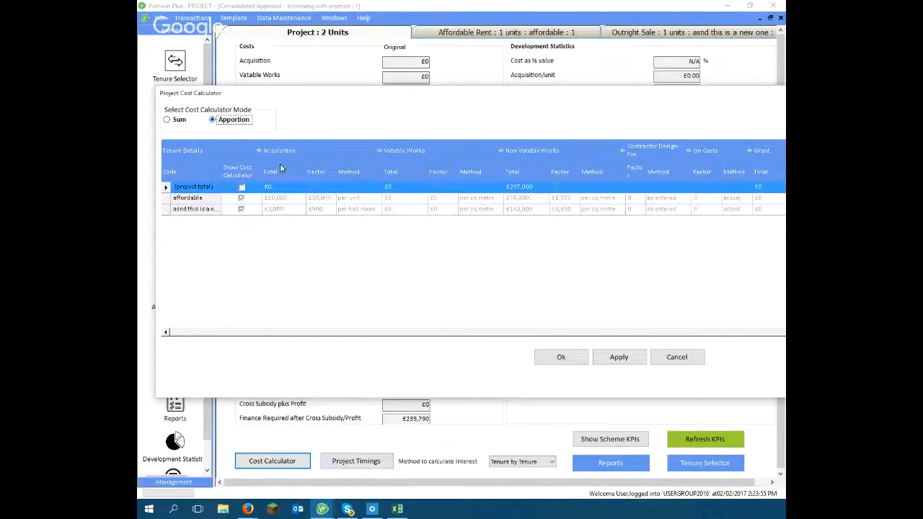
click(283, 191)
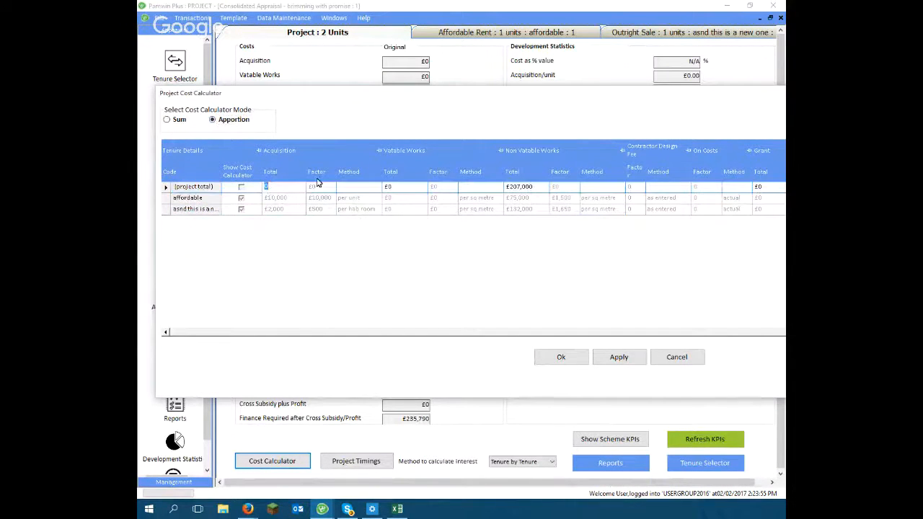
text(580,000)
key(Tab)
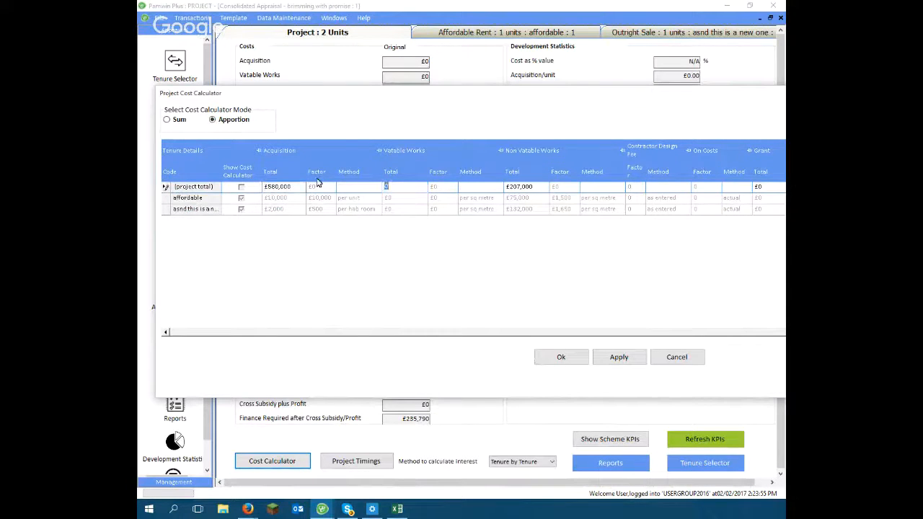
click(535, 187)
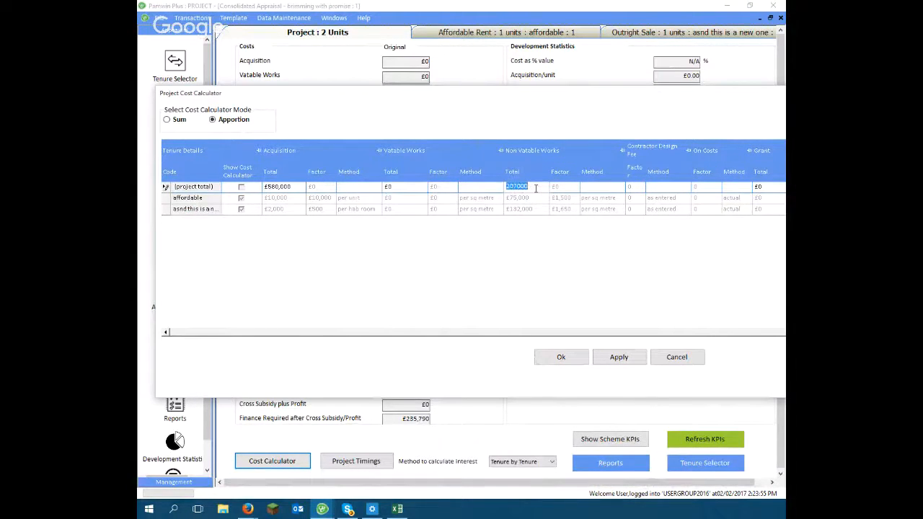
text(500,000)
key(Tab)
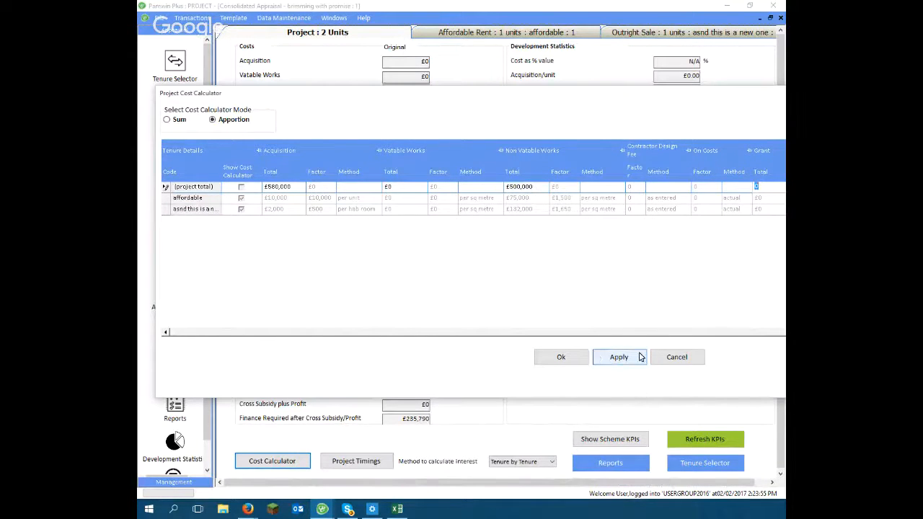
click(613, 357)
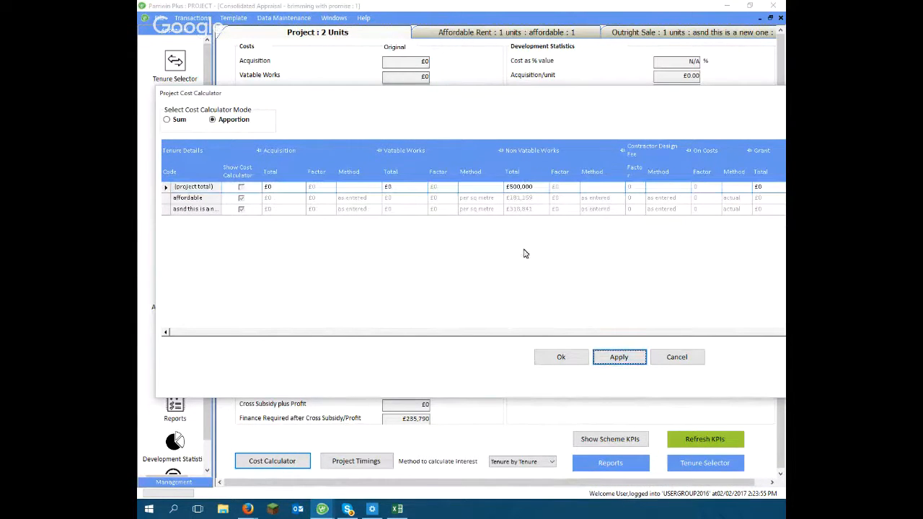
click(573, 358)
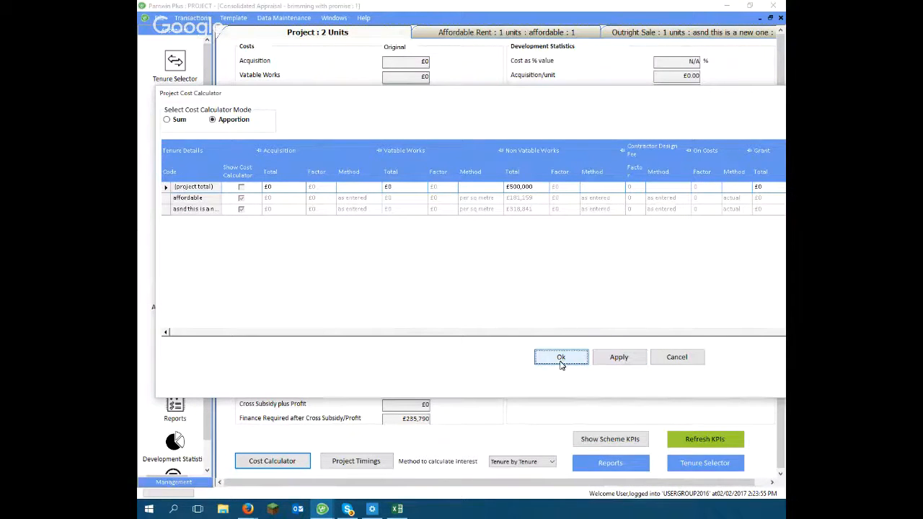
click(561, 356)
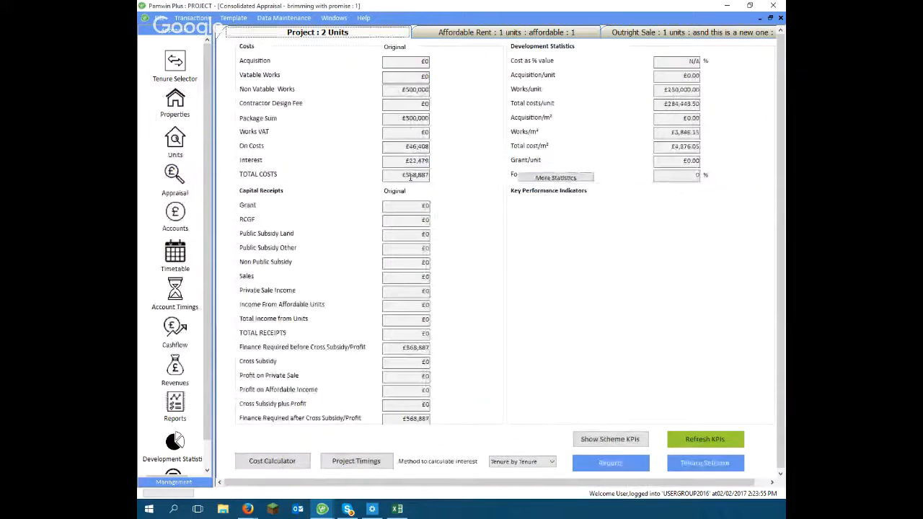
Inspect the project accounts by tenure, including the Architects percentage, and return to the consolidated appraisal
click(175, 216)
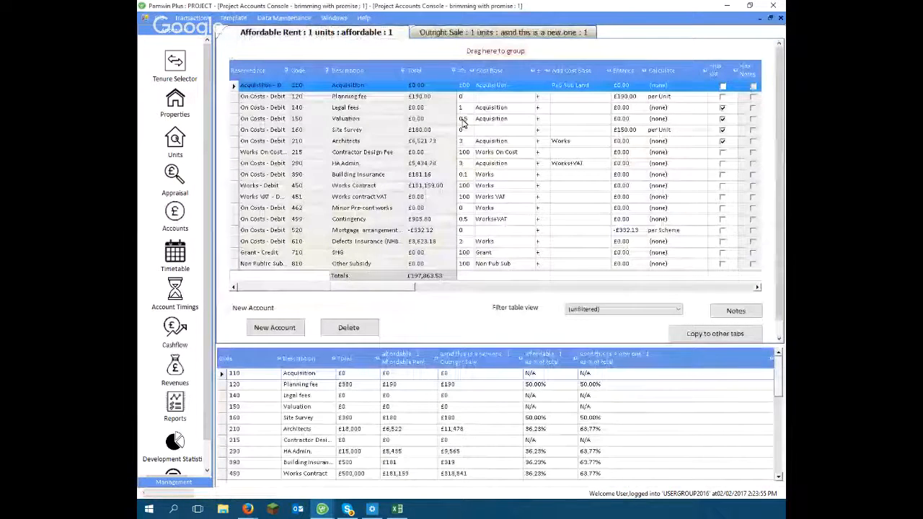
click(465, 141)
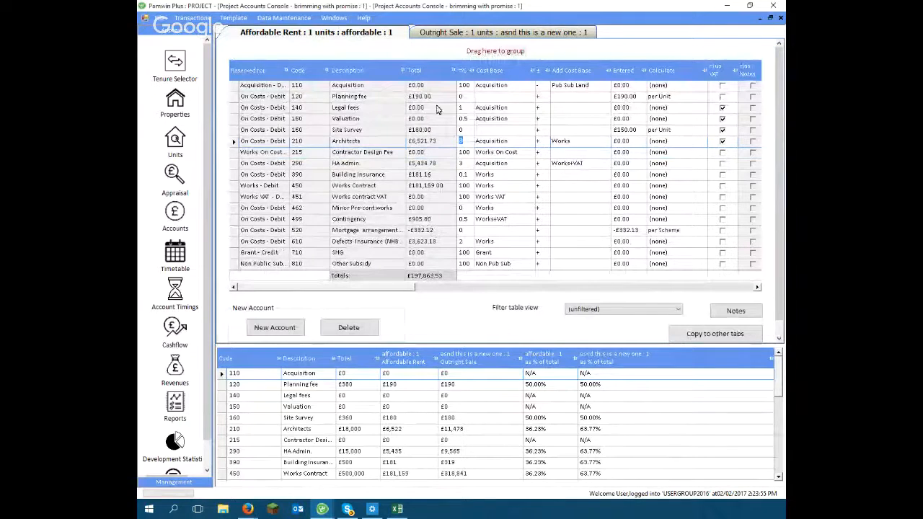
click(184, 178)
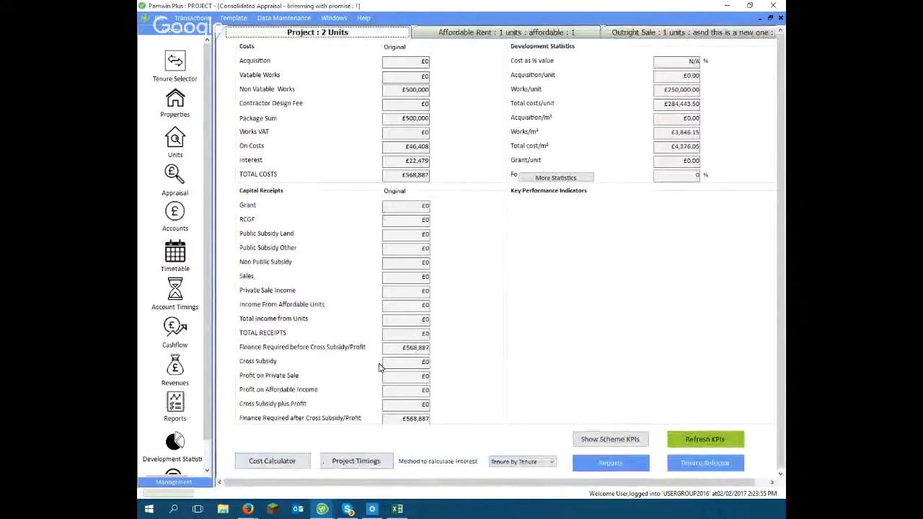
Check the project cost calculator and the project timings, closing each without making changes
click(269, 460)
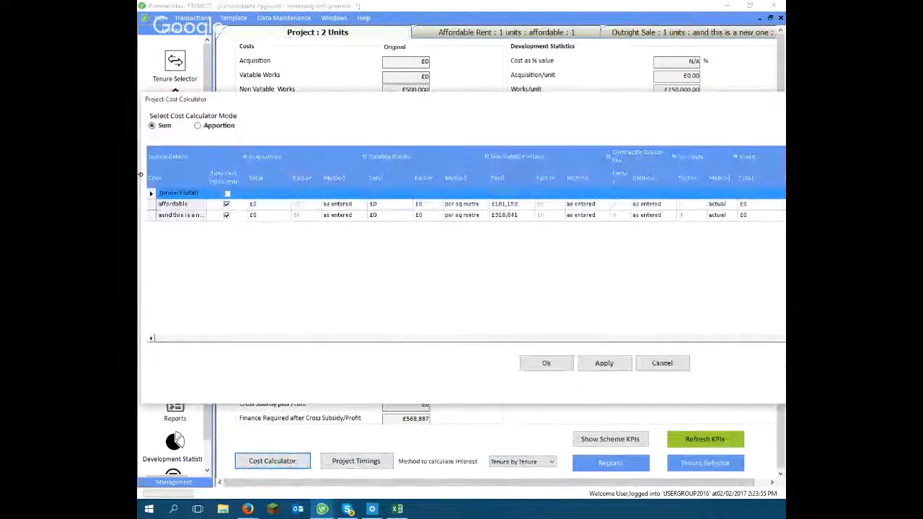
click(651, 363)
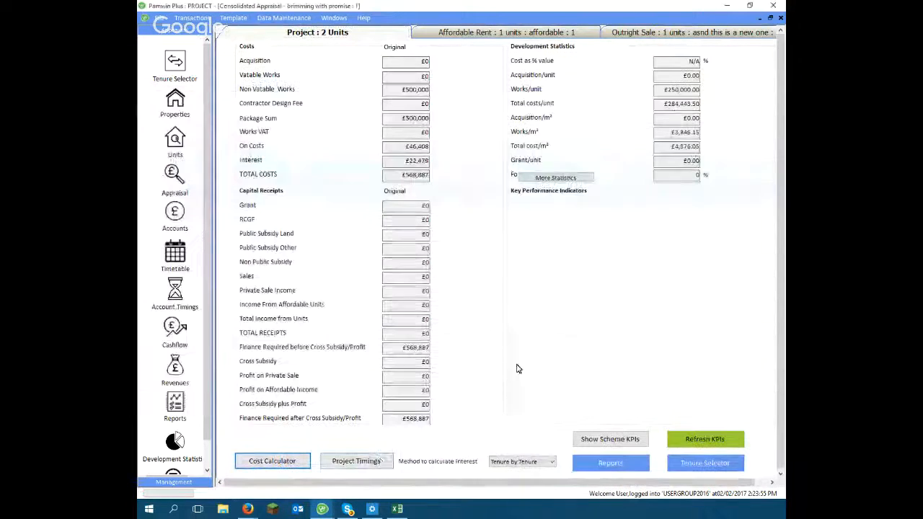
click(373, 464)
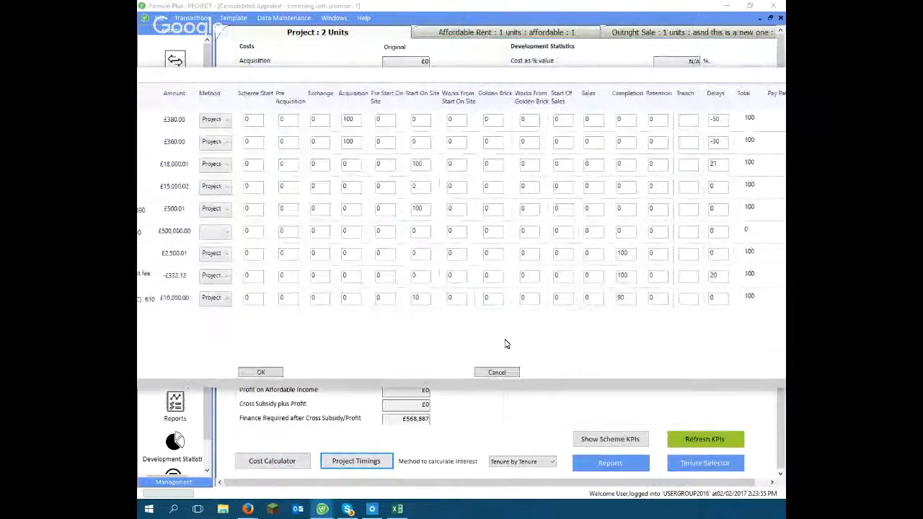
click(505, 373)
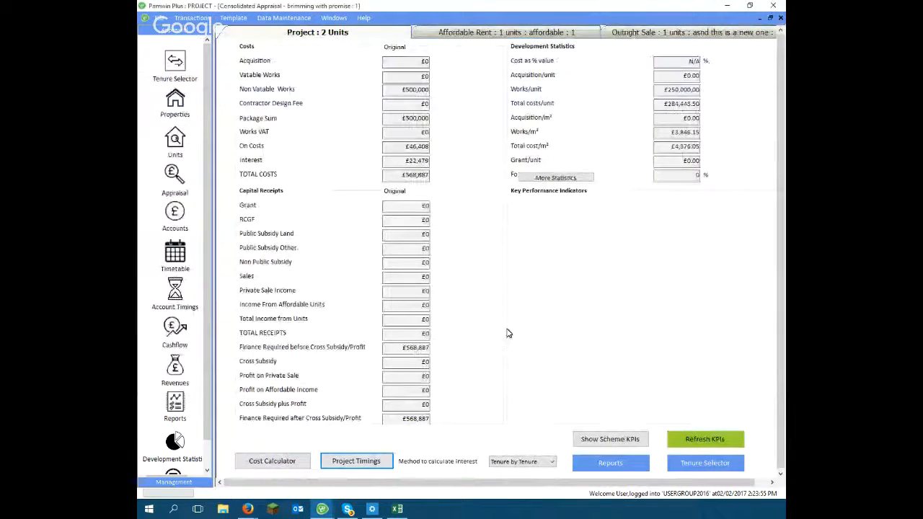